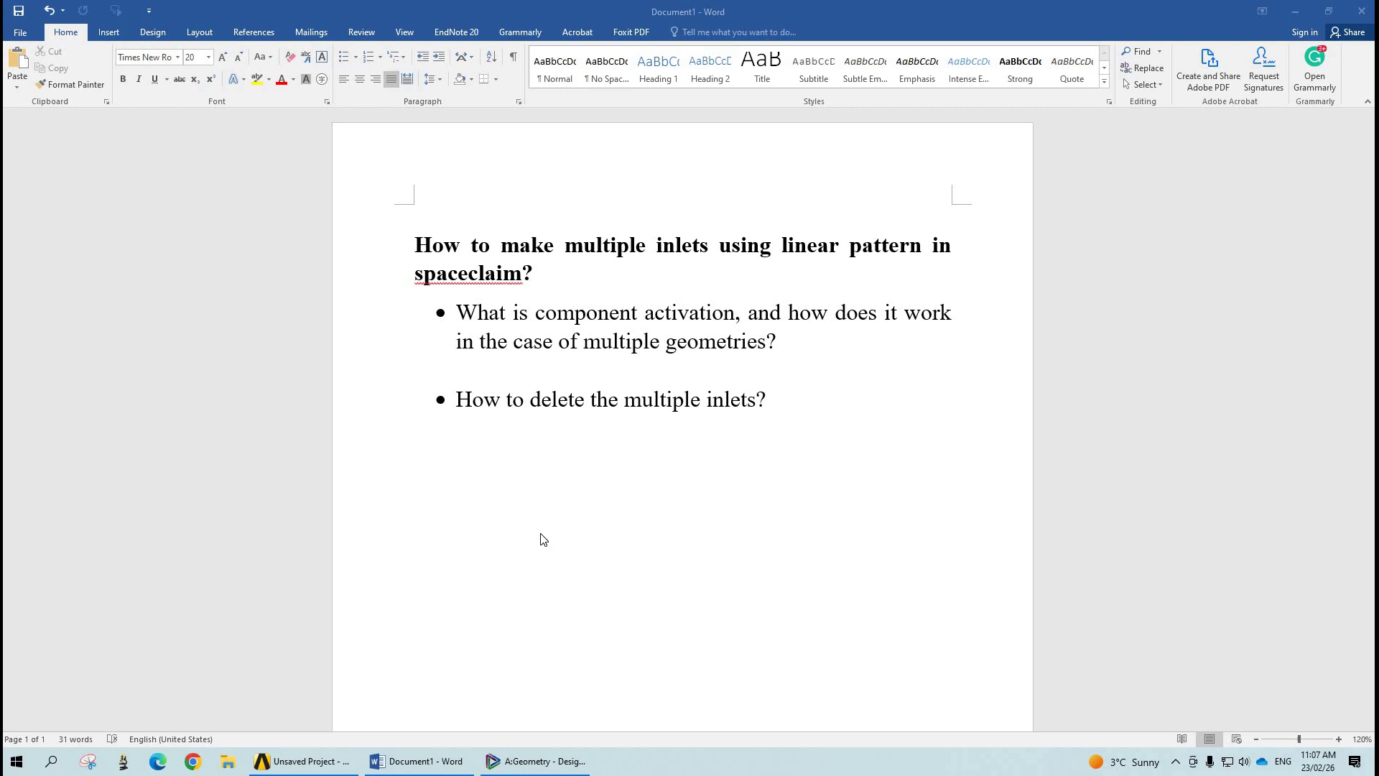
Switch to the SpaceClaim geometry window and, in plan view, sketch a rectangle 50 mm high and 30 mm wide around the origin
key(alt+Tab)
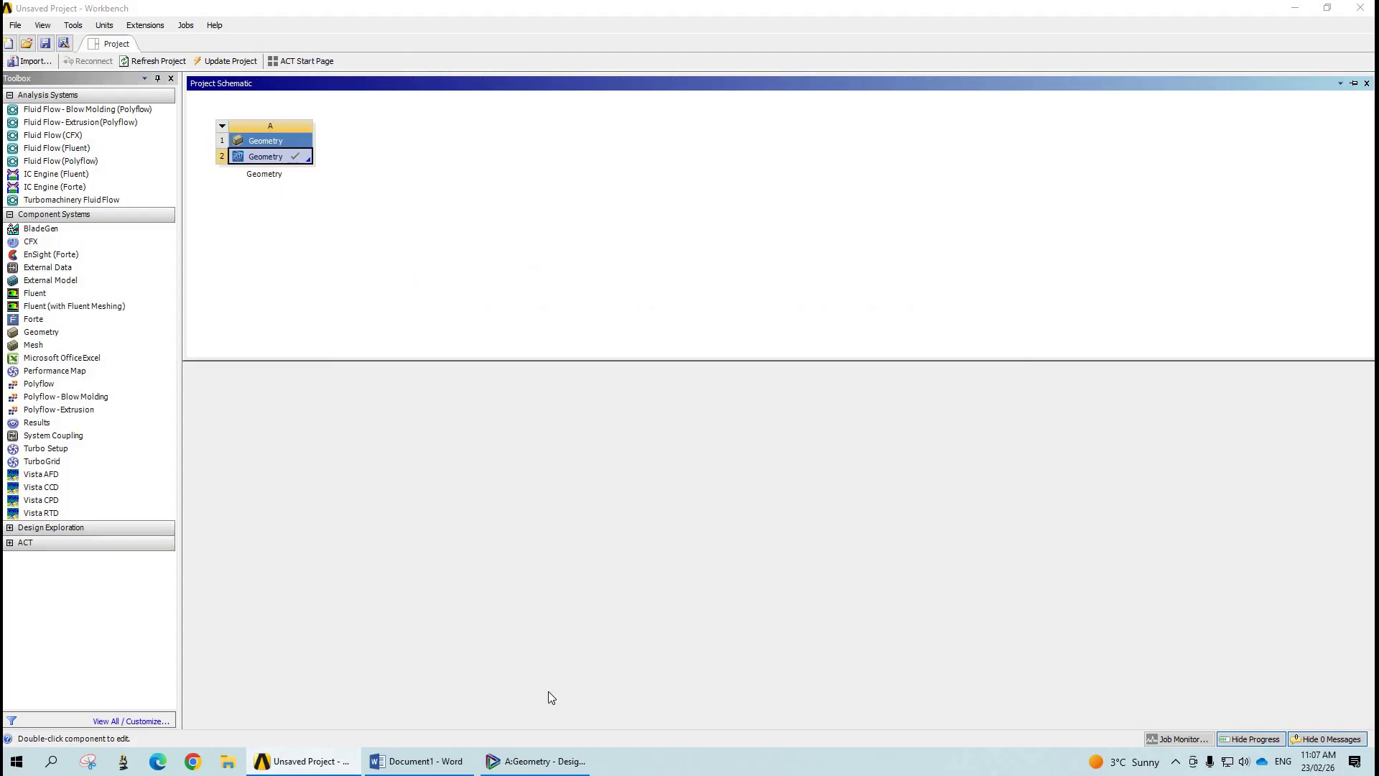
click(544, 766)
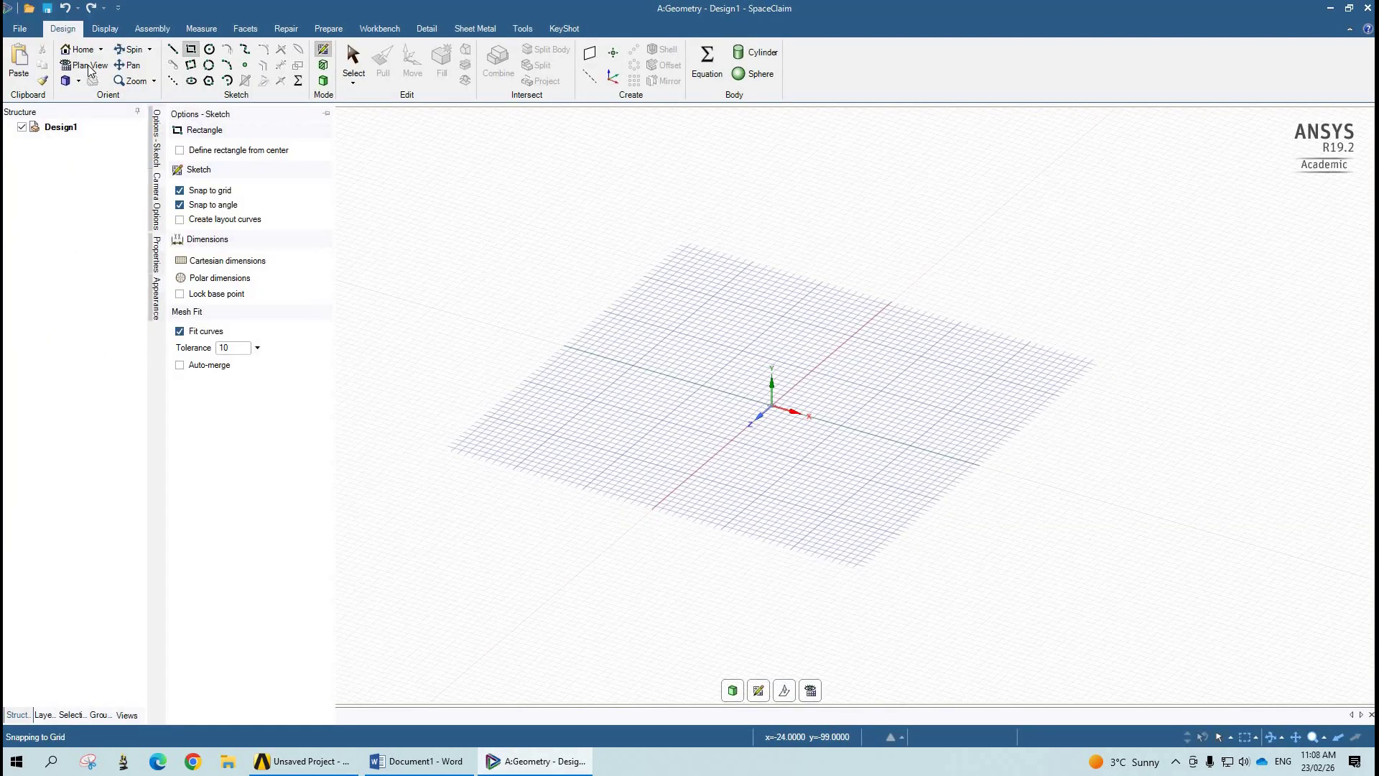
click(83, 65)
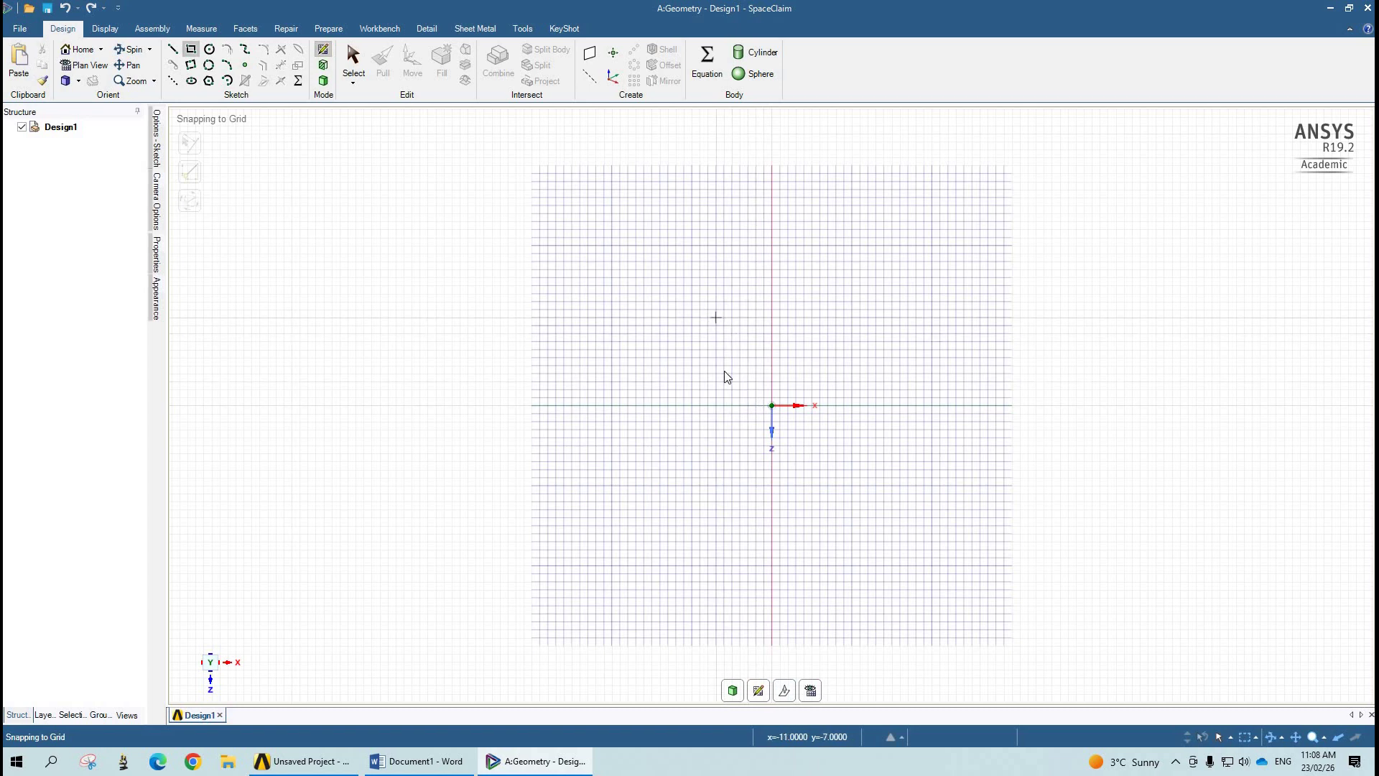
click(707, 309)
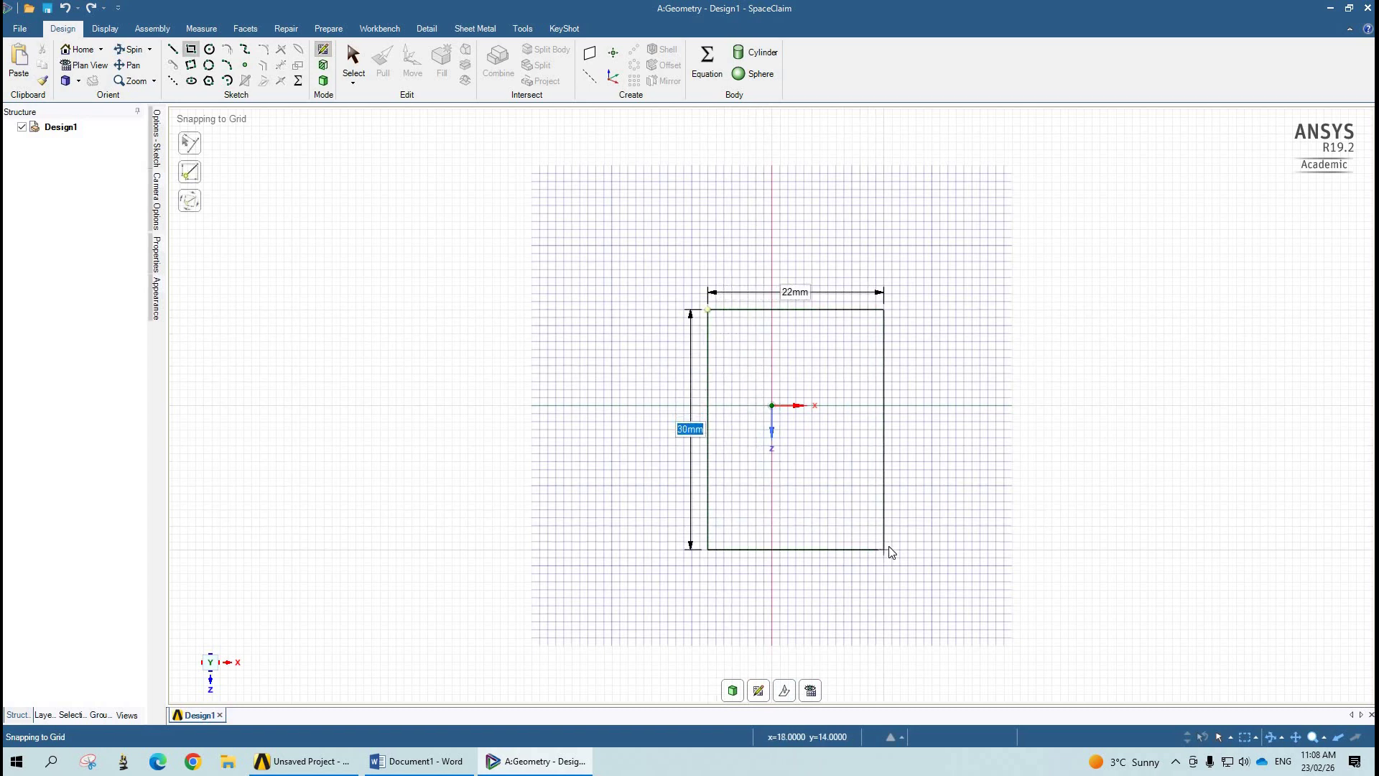
text(50)
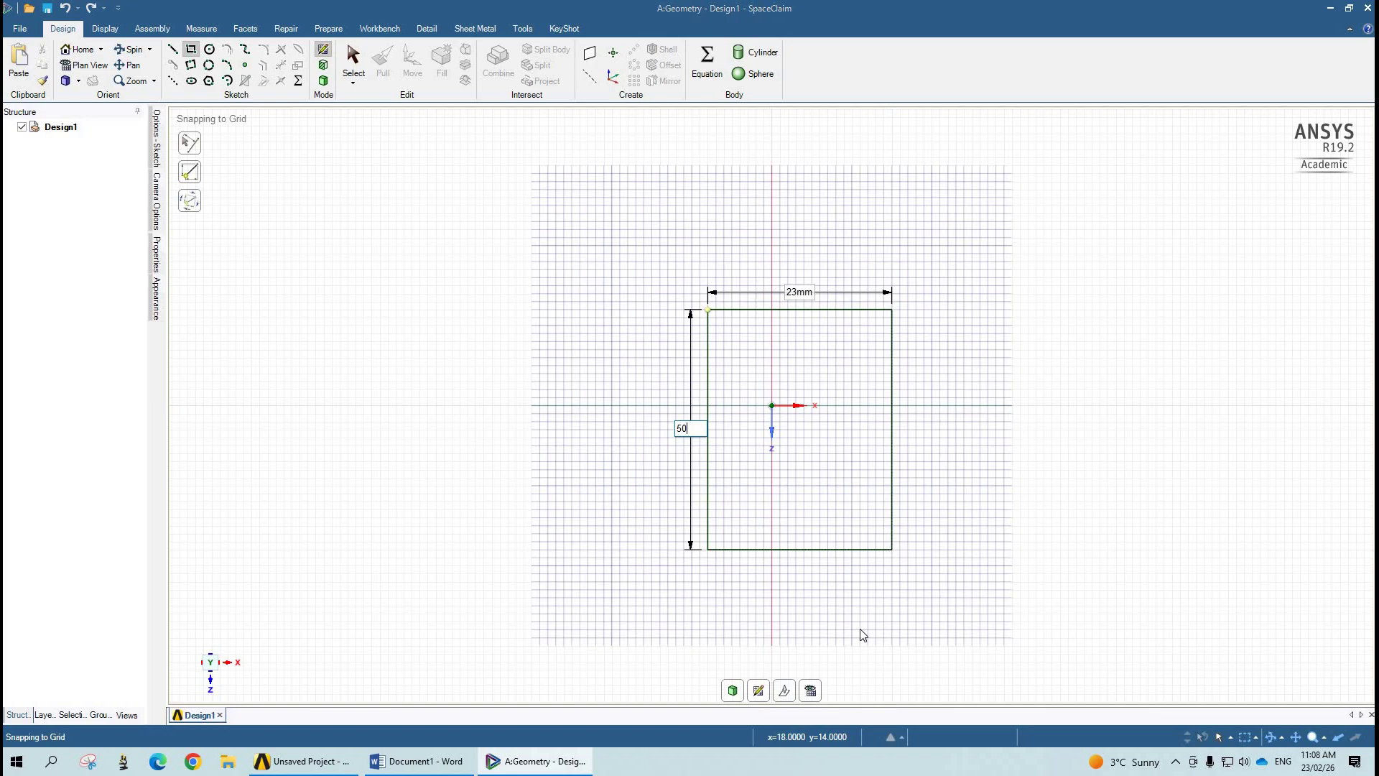
key(Tab)
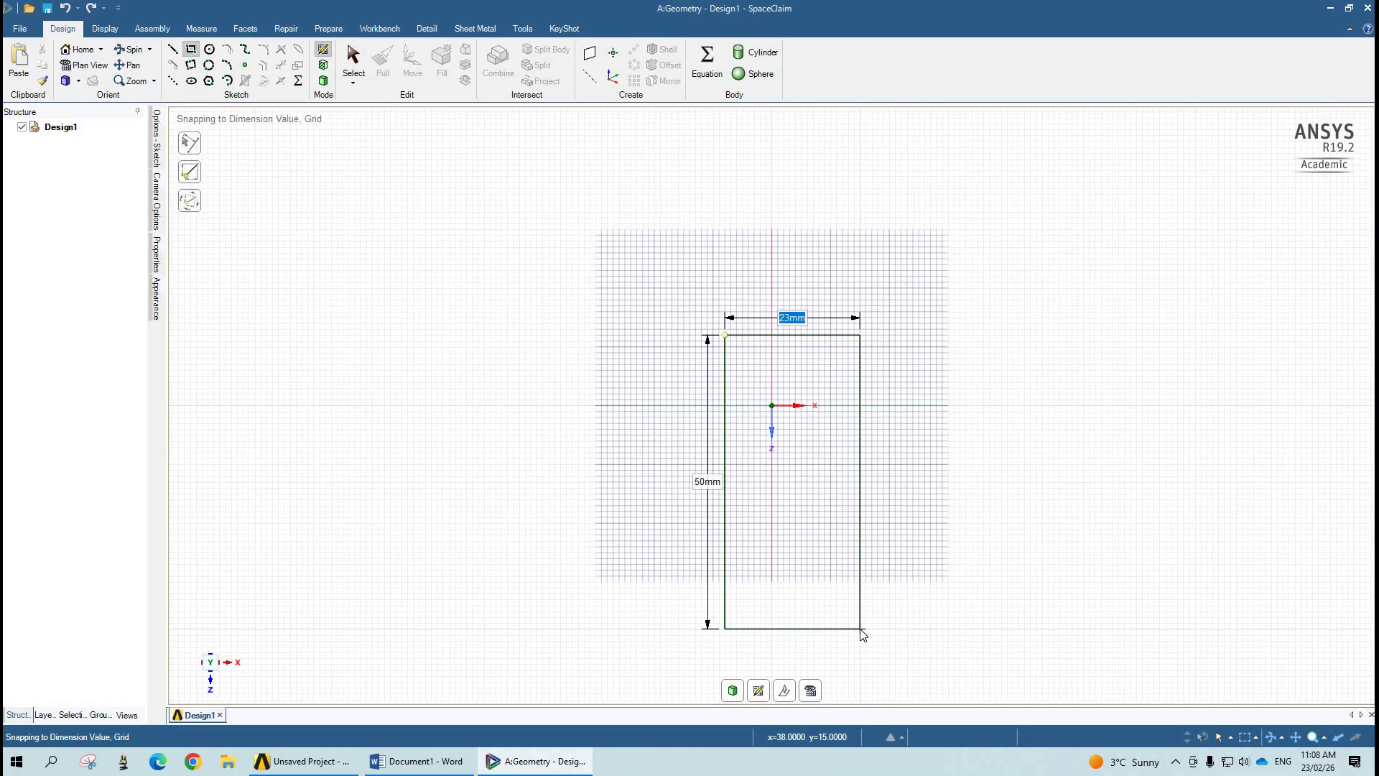
text(30)
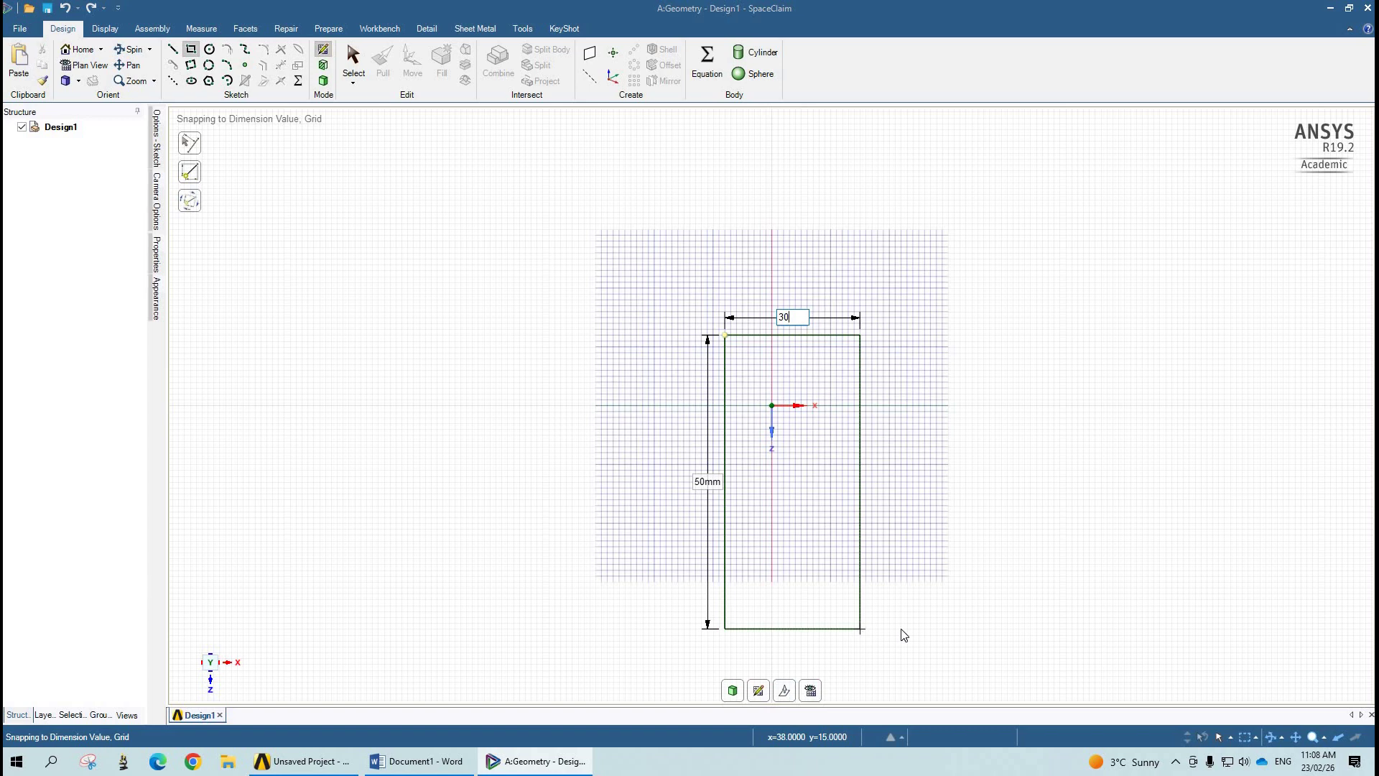
key(Return)
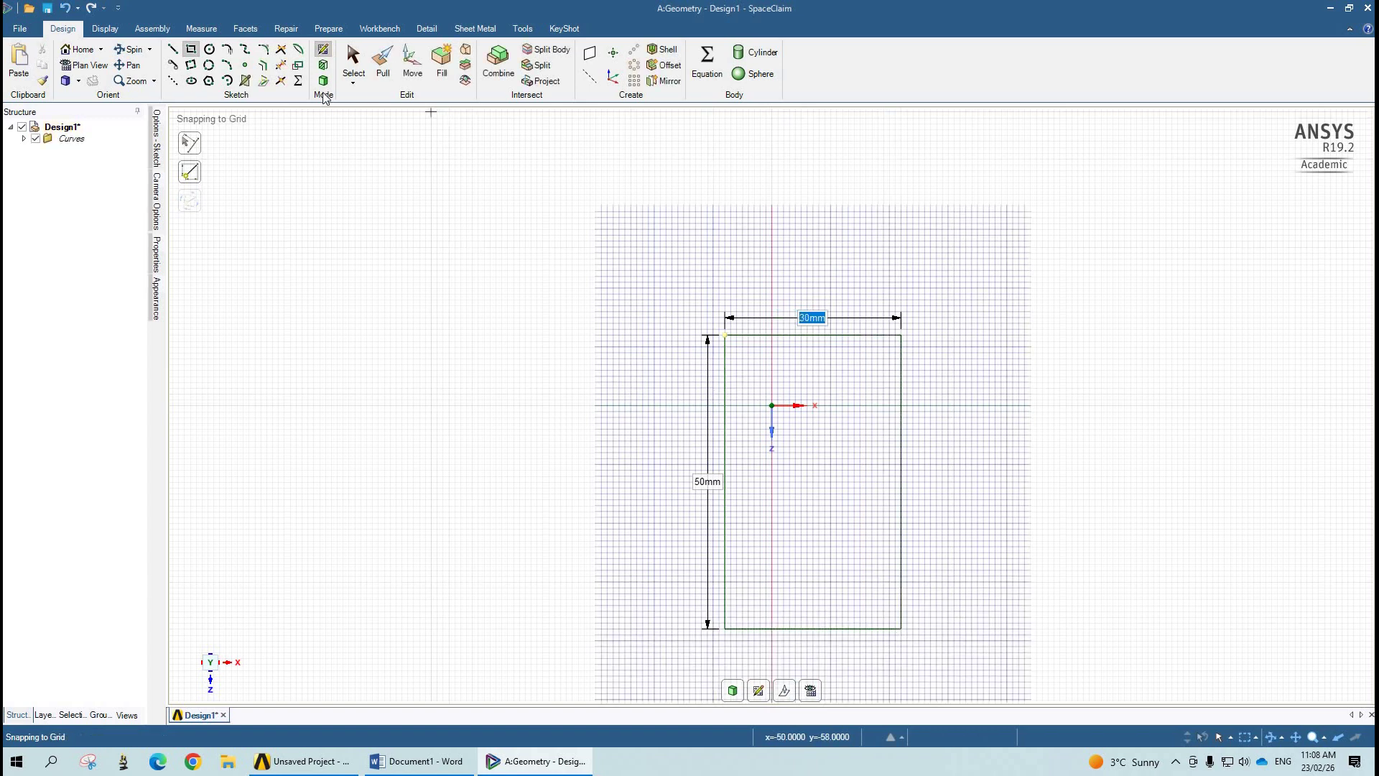
Turn the rectangle sketch into a surface and pull it 20 mm into a solid block
click(323, 81)
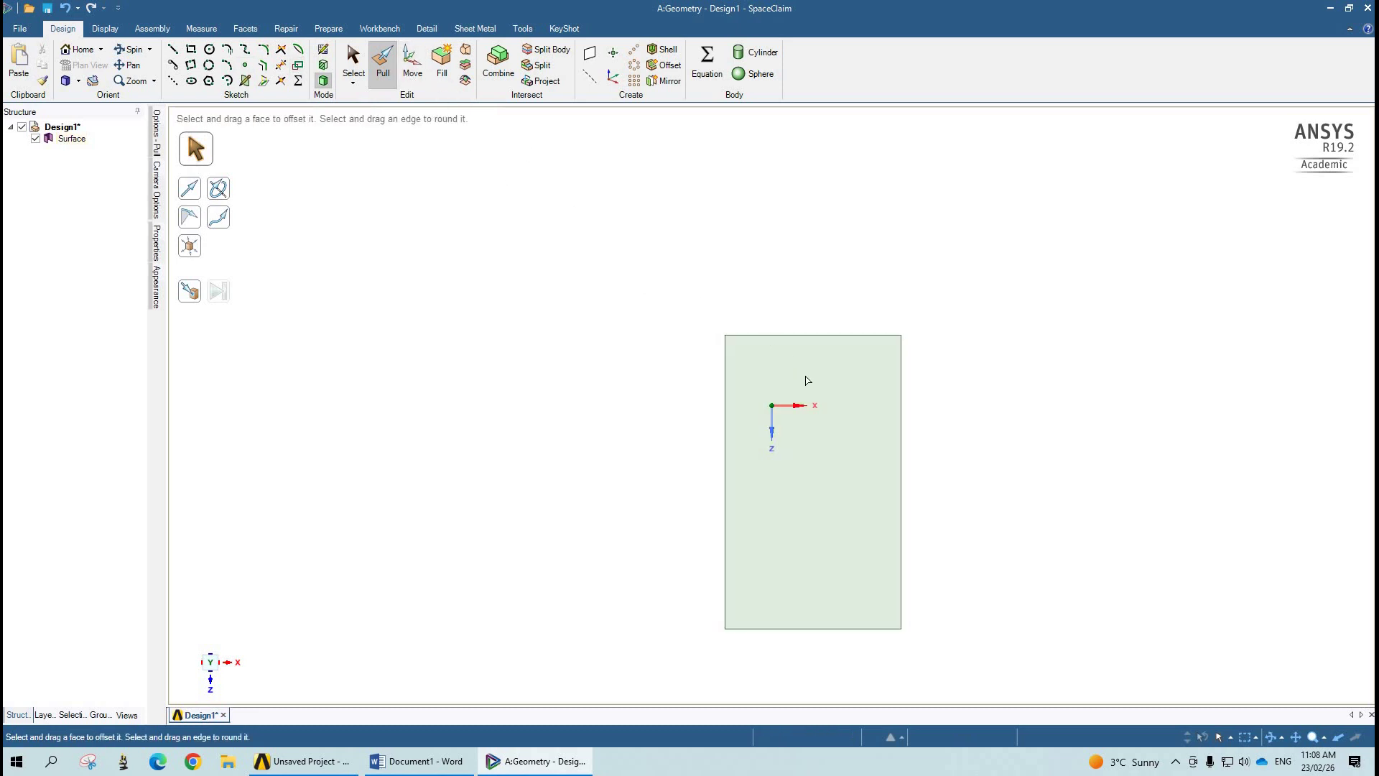
click(809, 480)
mouse_move(809, 481)
middle_down()
mouse_move(797, 477)
mouse_move(810, 487)
middle_up()
click(810, 487)
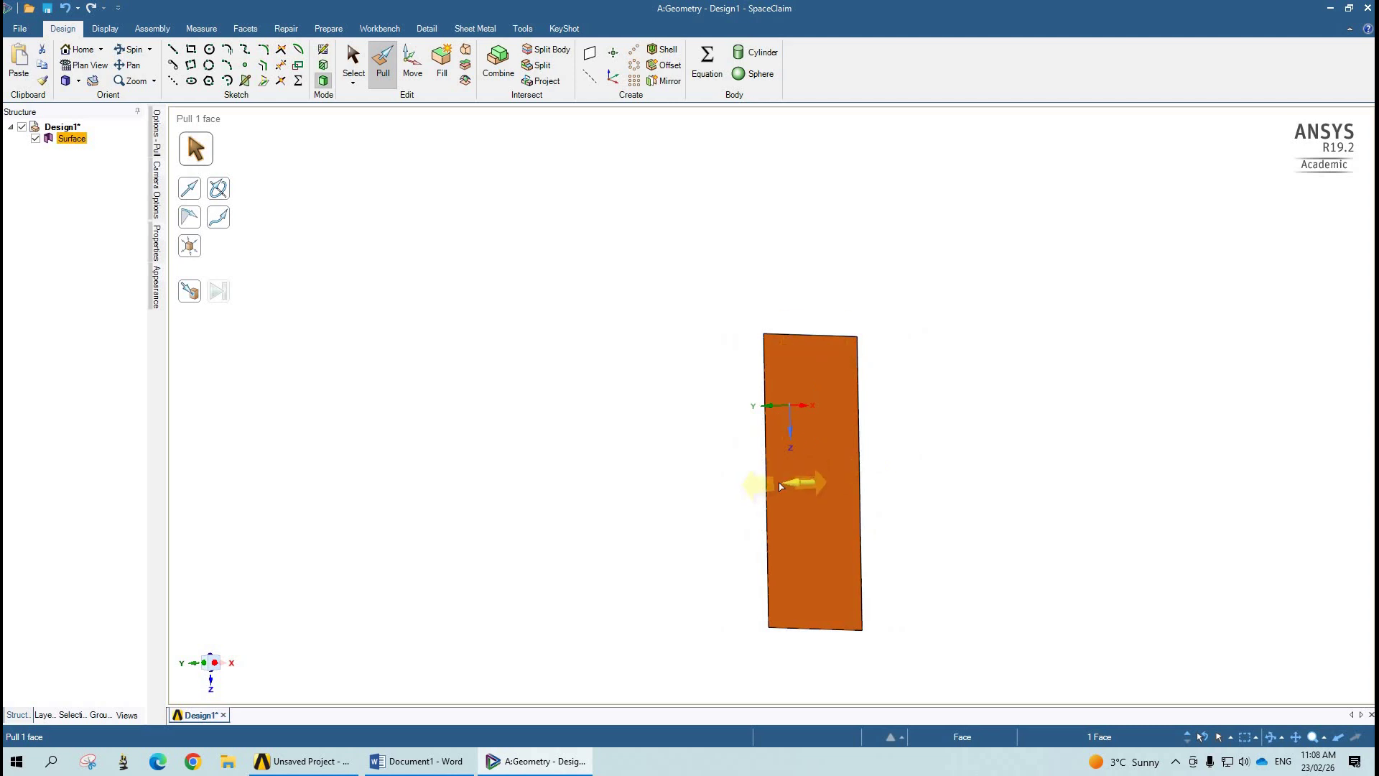
drag(756, 491, 689, 492)
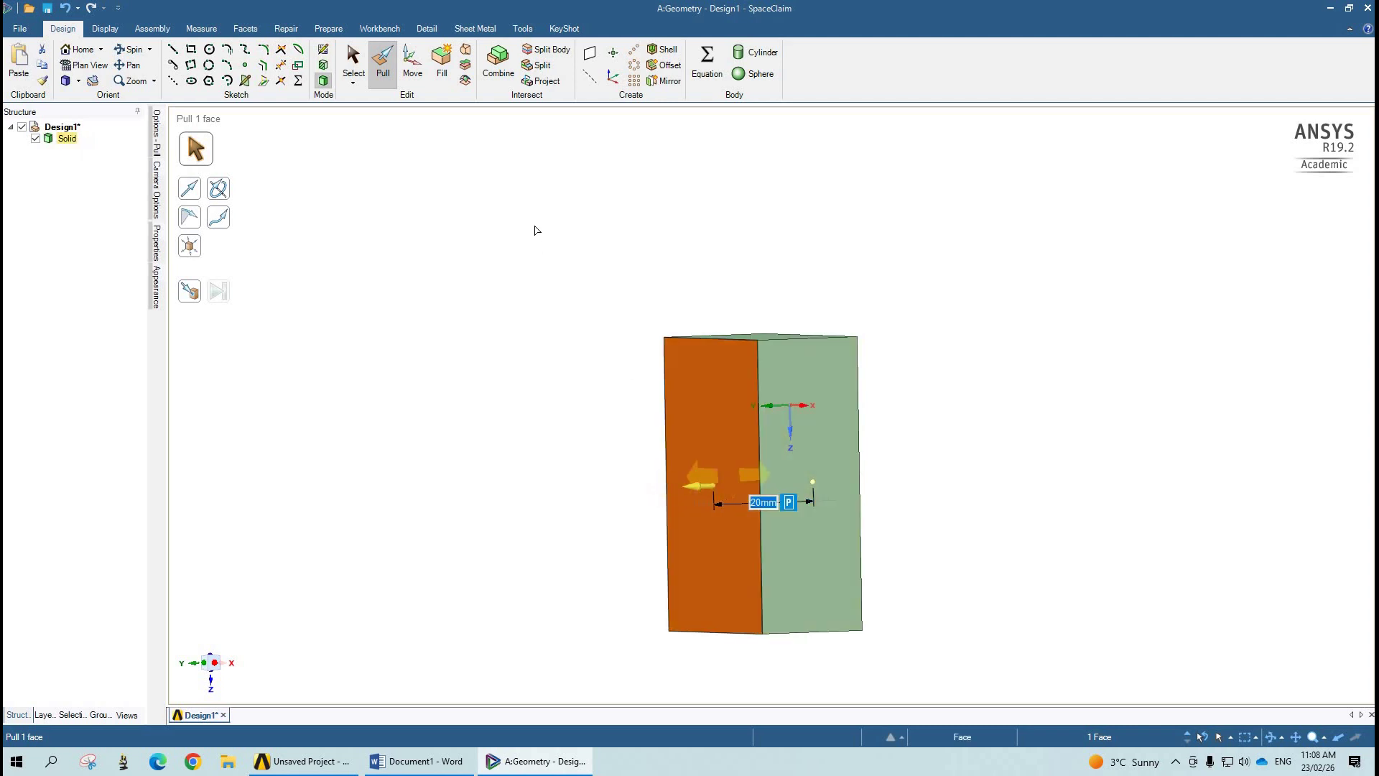
click(352, 62)
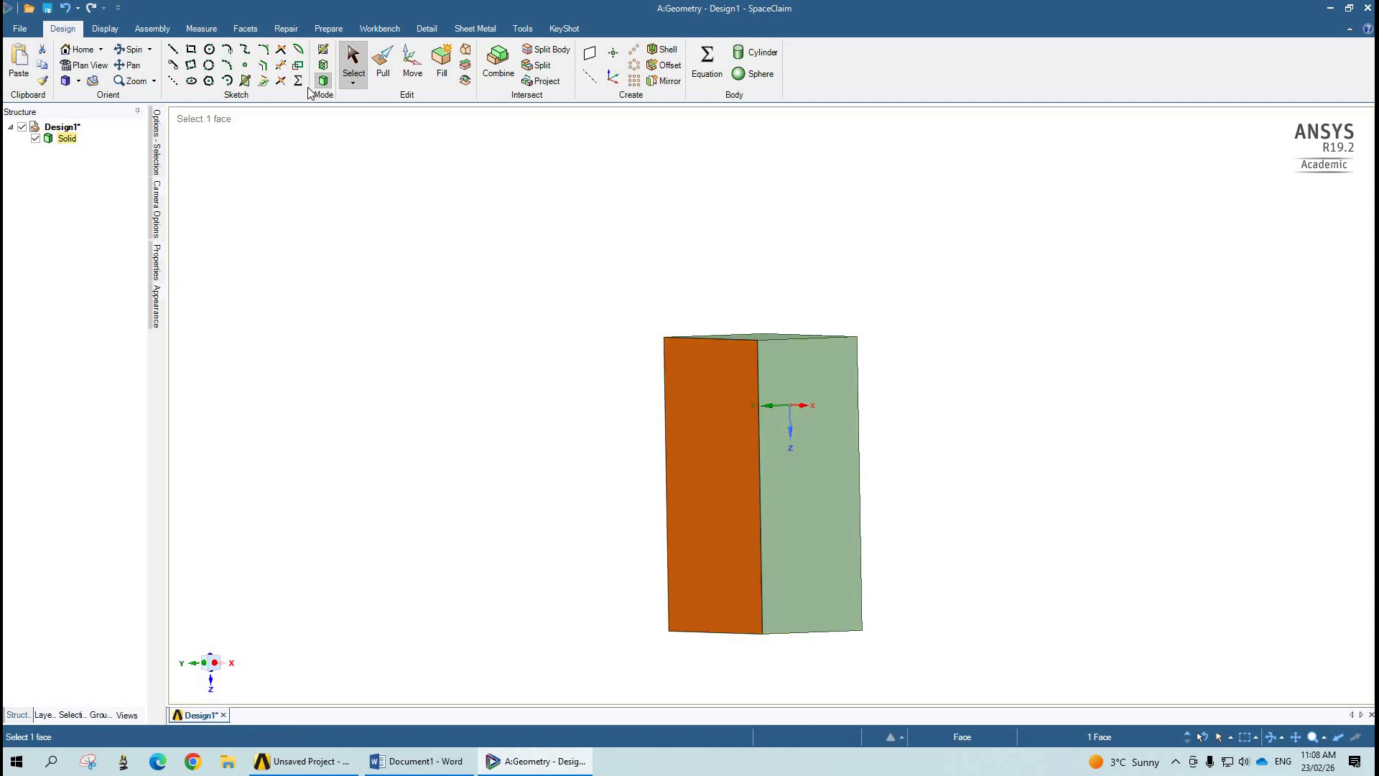
Rename the block's solid body as Fluid zone
triple_click(671, 413)
middle_drag(594, 453, 584, 493)
middle_drag(115, 183, 69, 145)
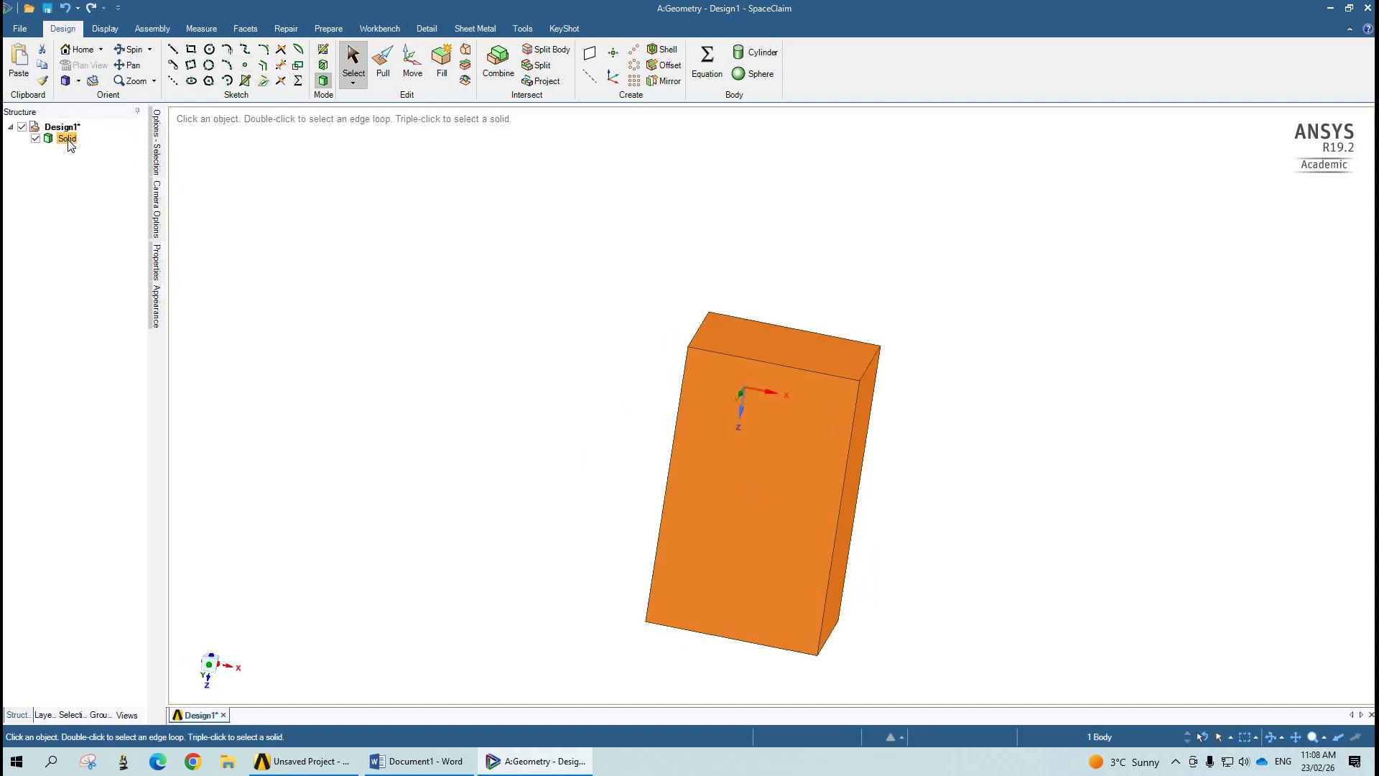
click(69, 144)
right_click(69, 142)
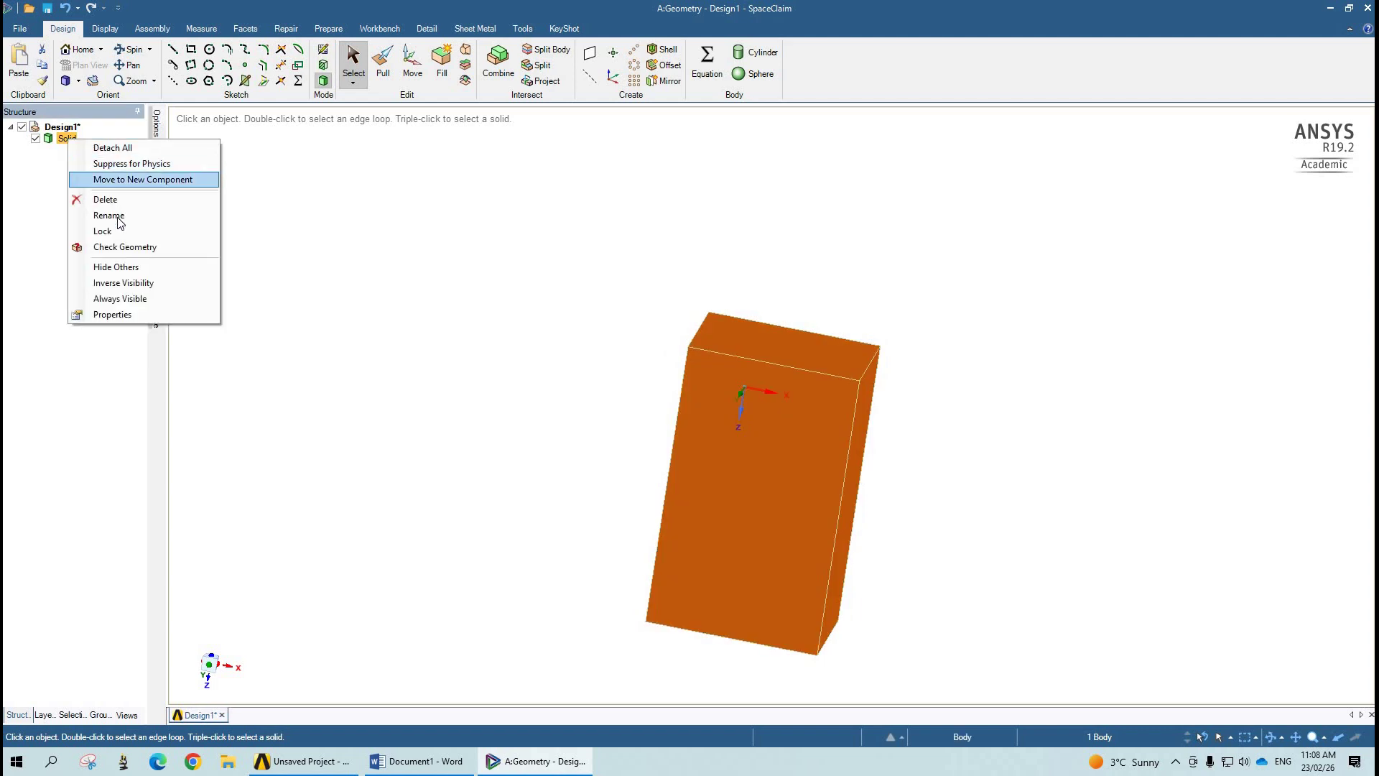
click(118, 217)
text(Fluid zon)
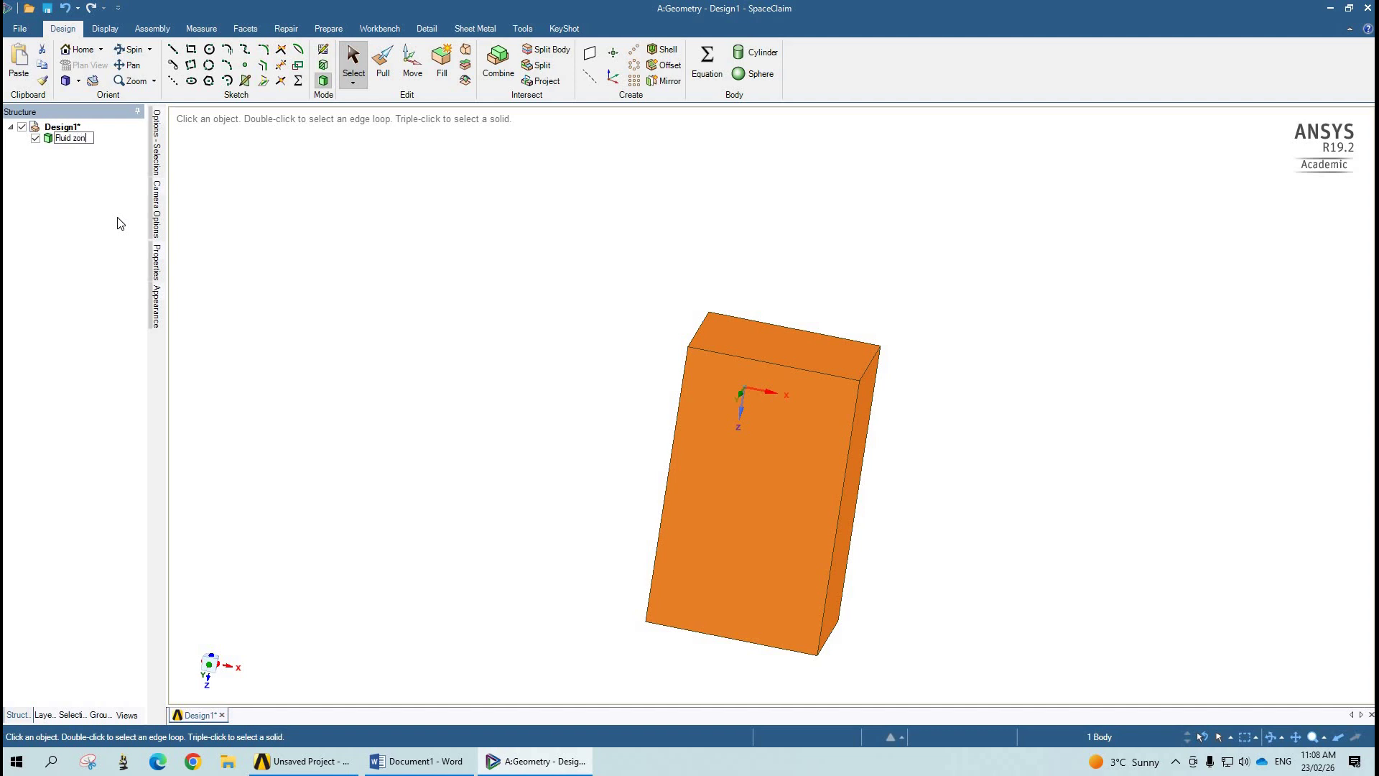
key(Return)
Create a new component under Design1, keeping its default name
click(64, 130)
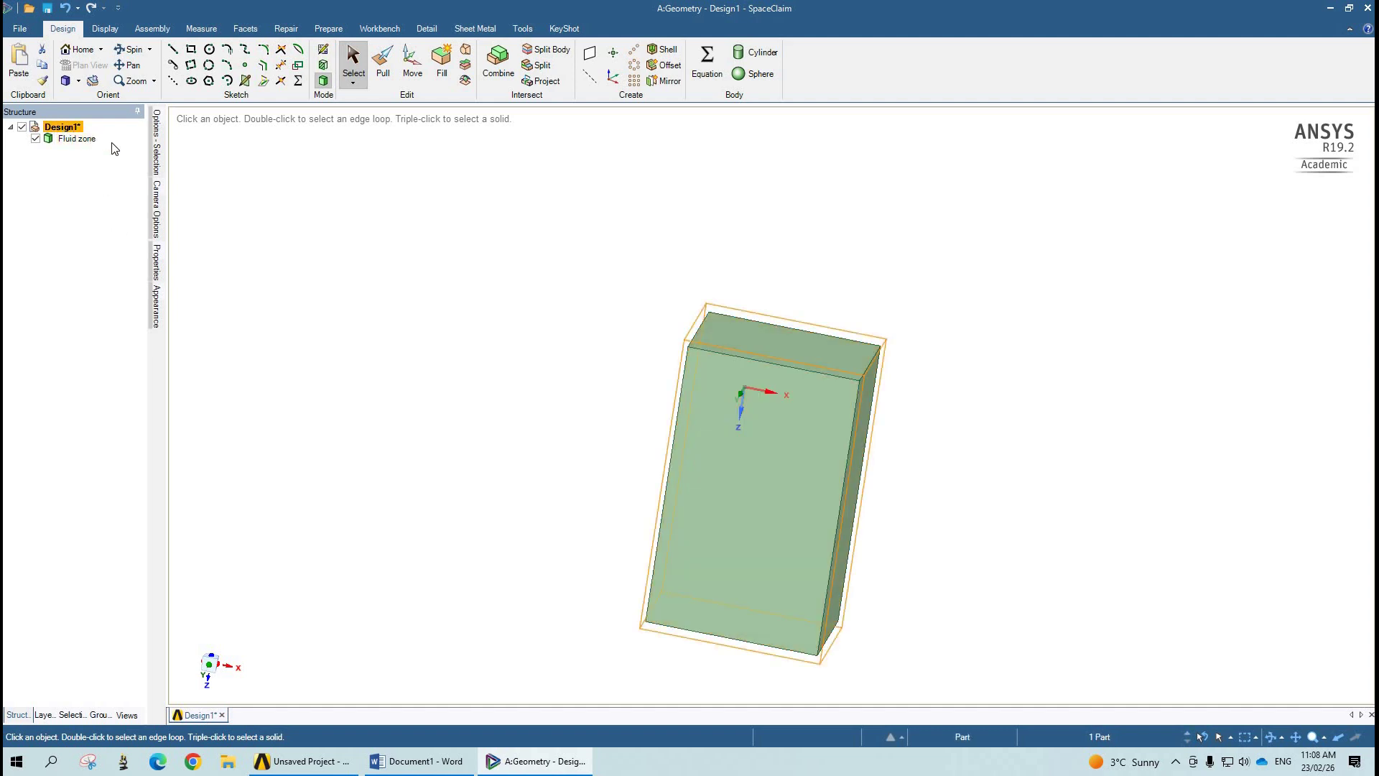
right_click(63, 131)
click(139, 180)
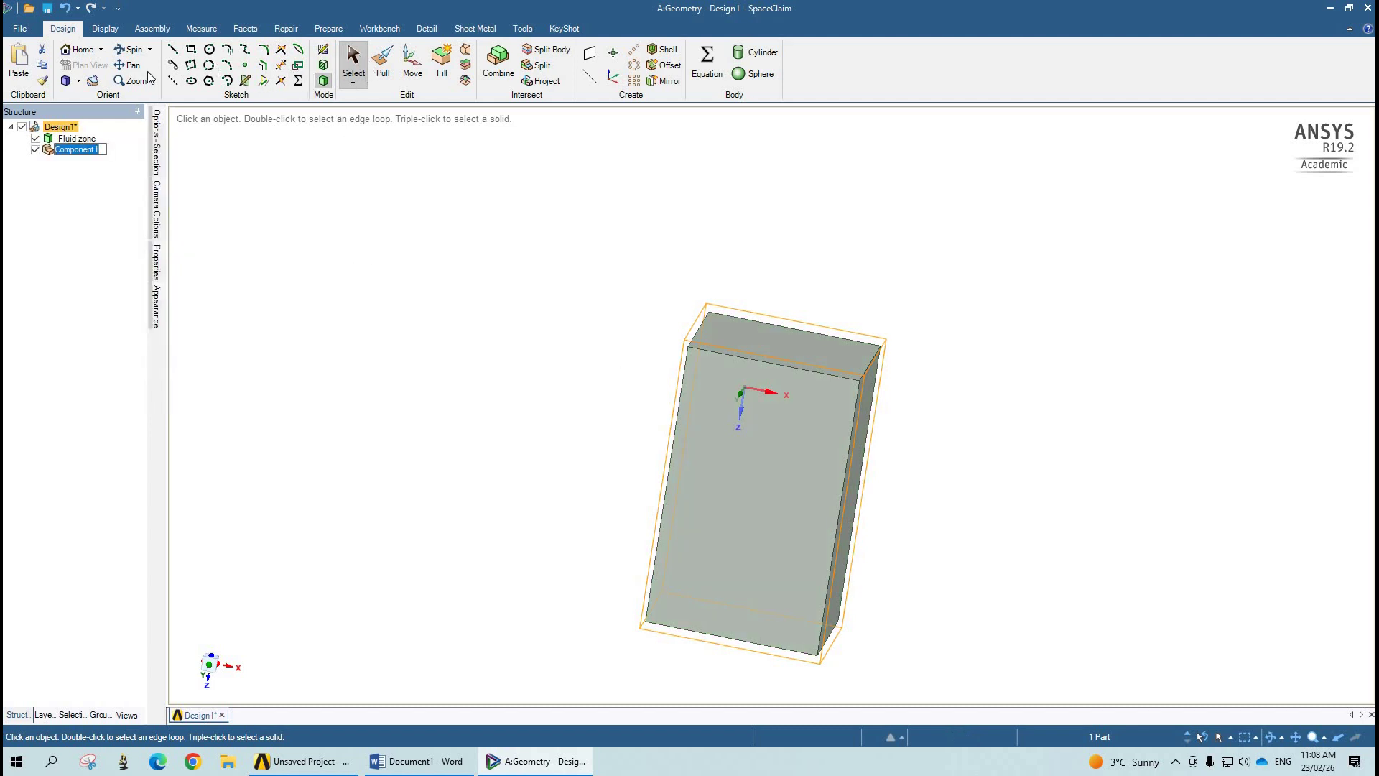
Sketch a rectangle 25 mm high and 15 mm wide on the block's large 50 × 30 mm face, inside the new component
click(754, 457)
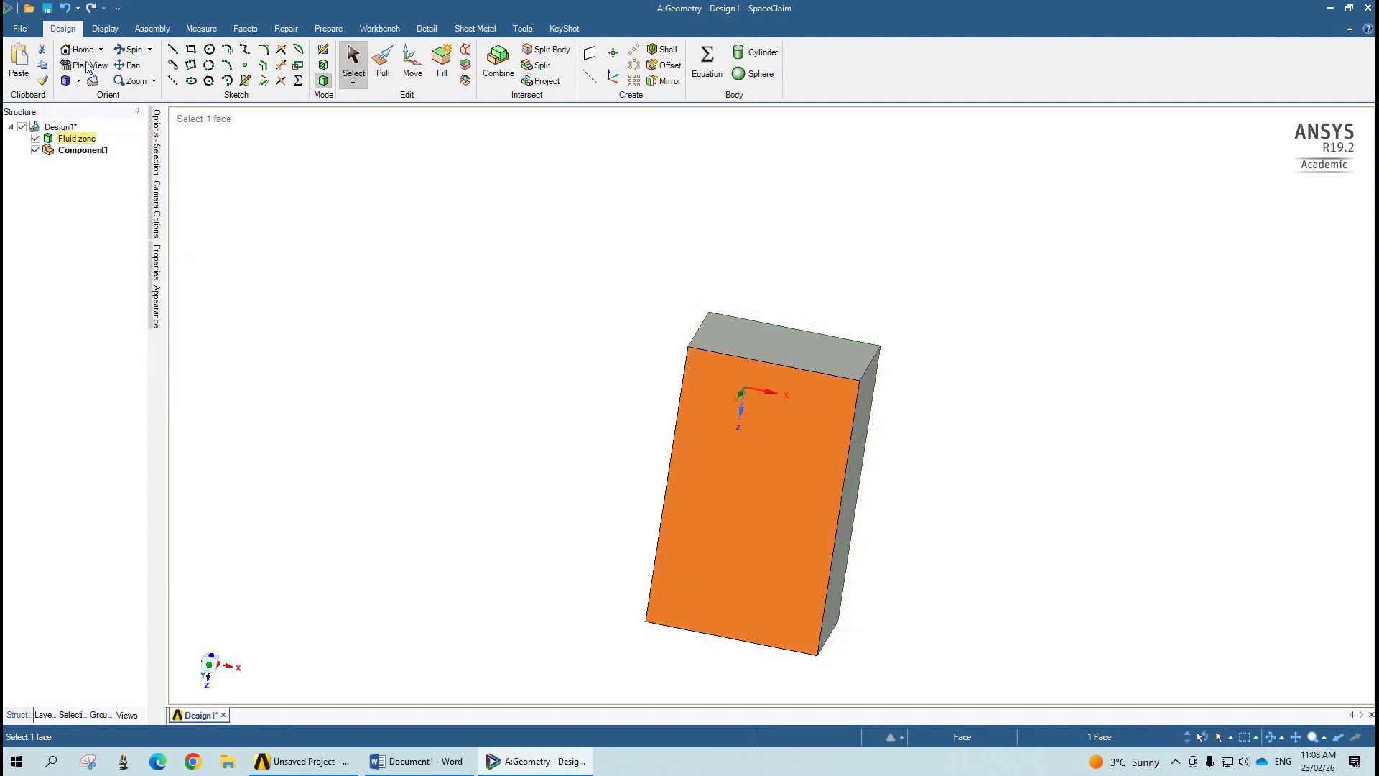
key(v)
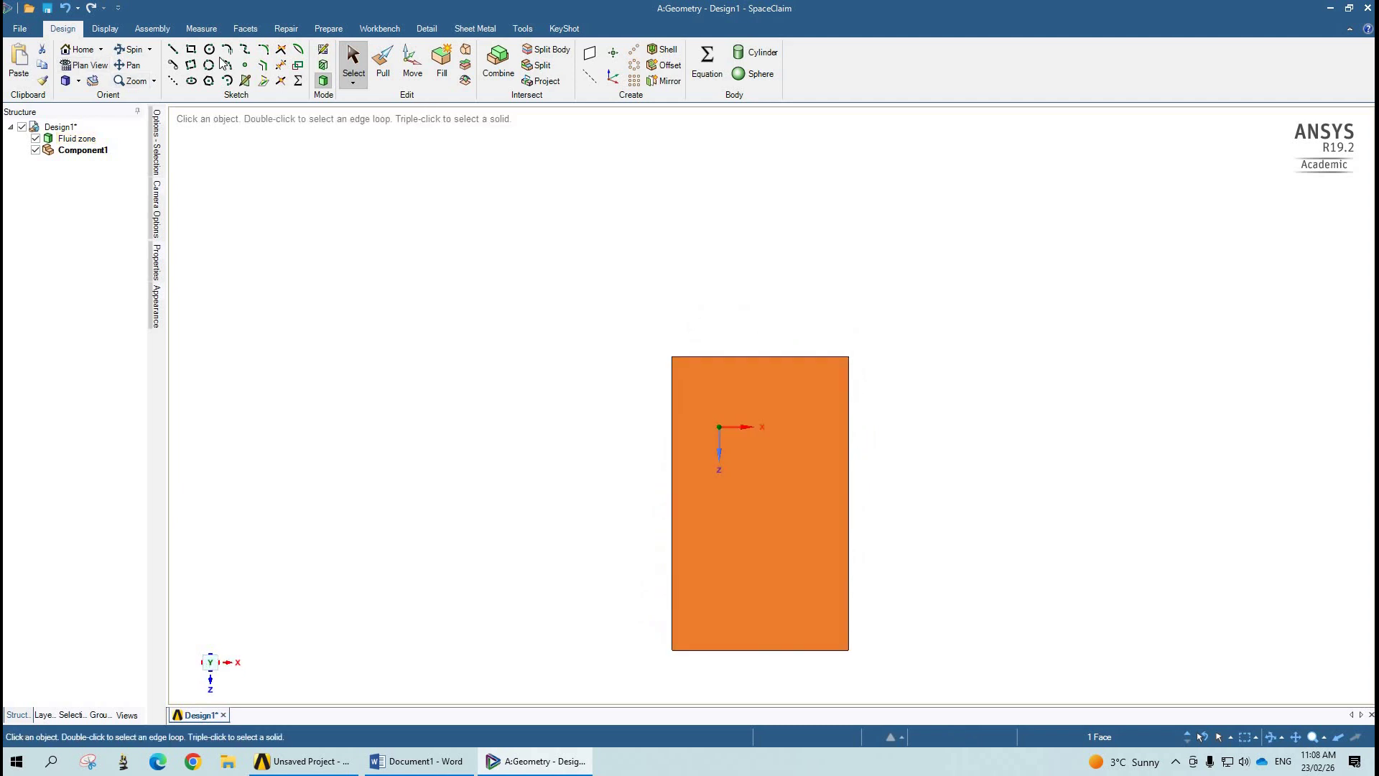
shift+middle_drag(786, 503, 774, 402)
scroll(774, 402, up, 1)
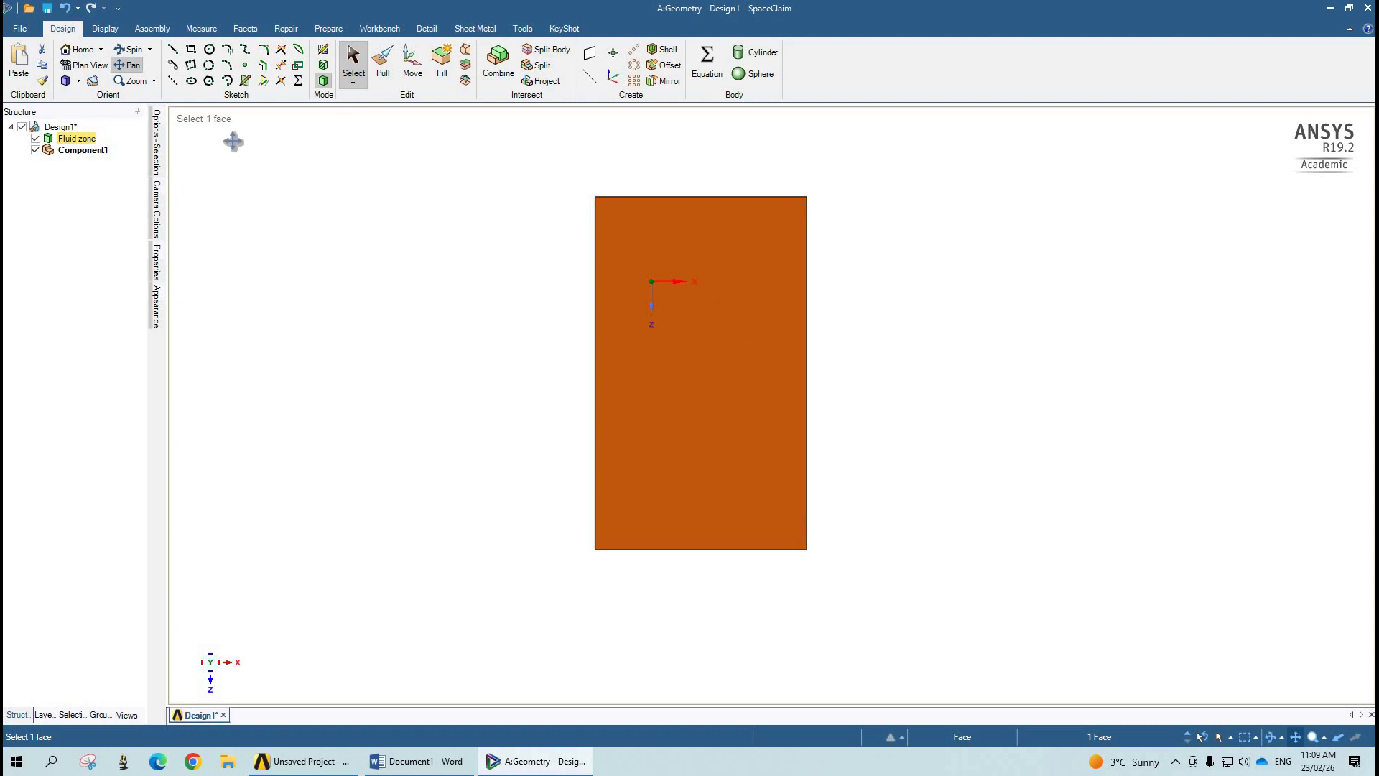
click(83, 150)
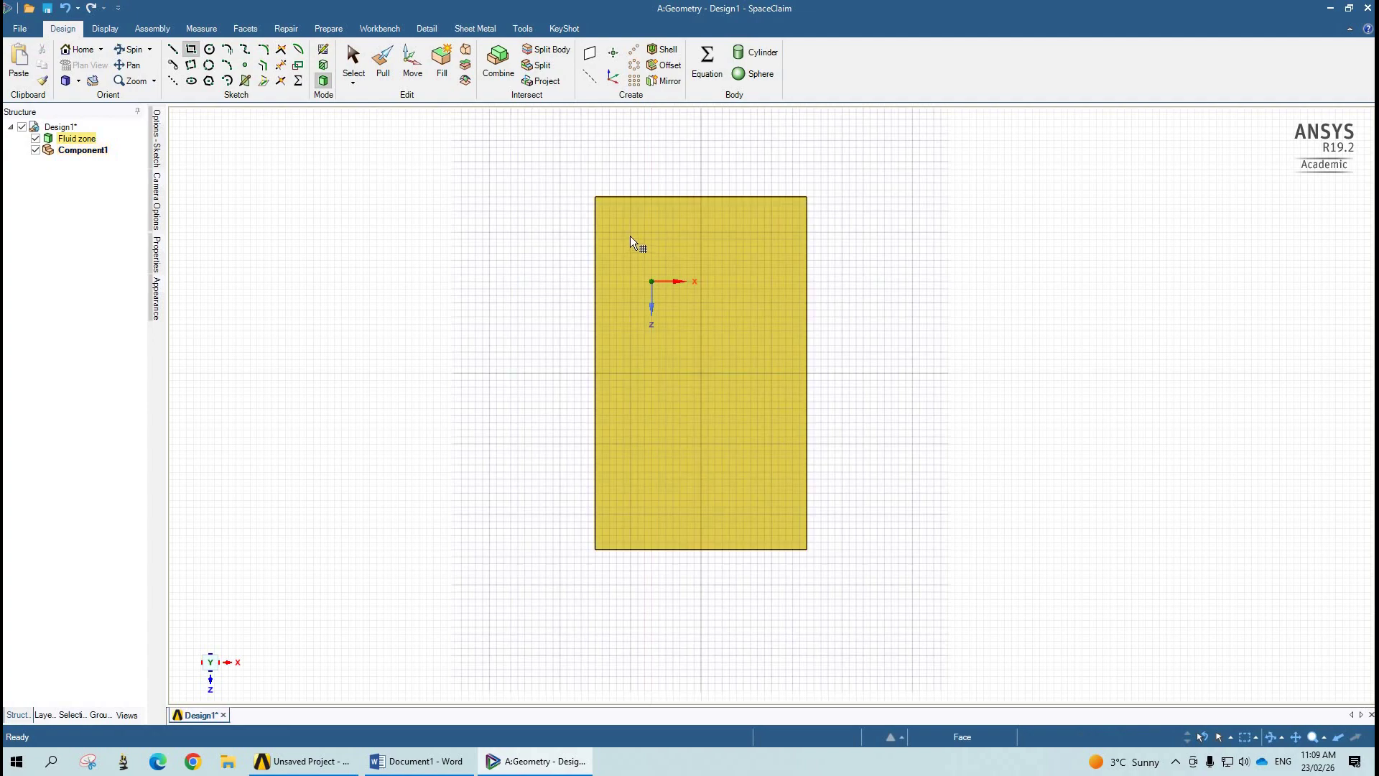
click(654, 271)
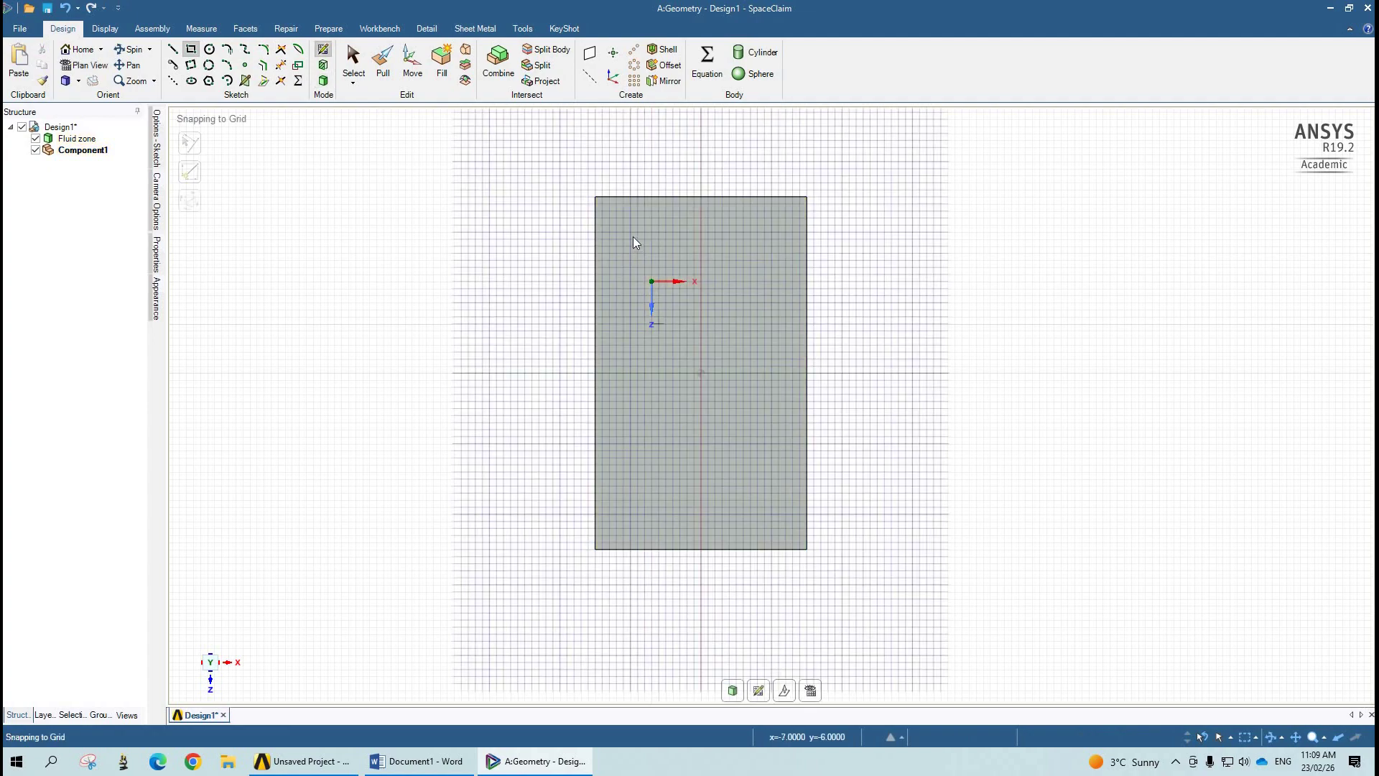
click(631, 232)
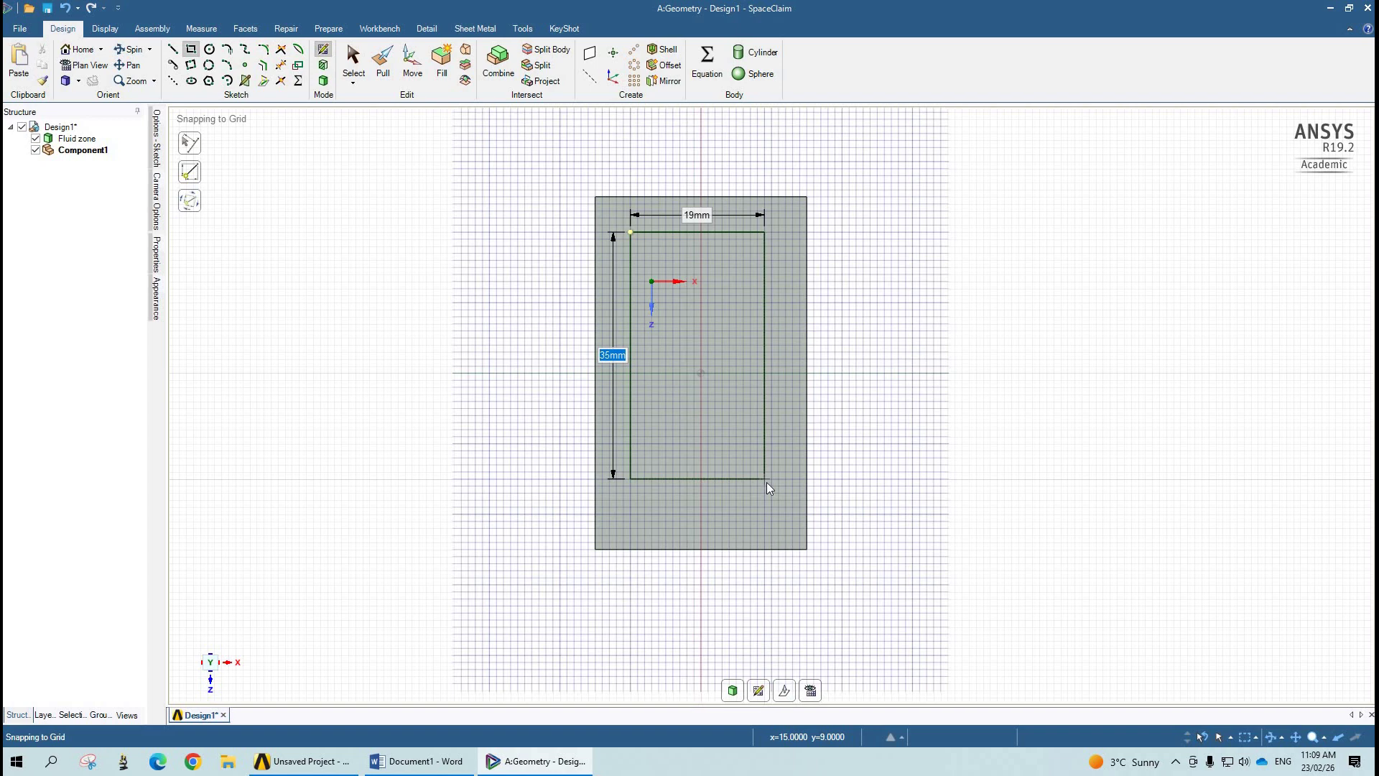
text(25)
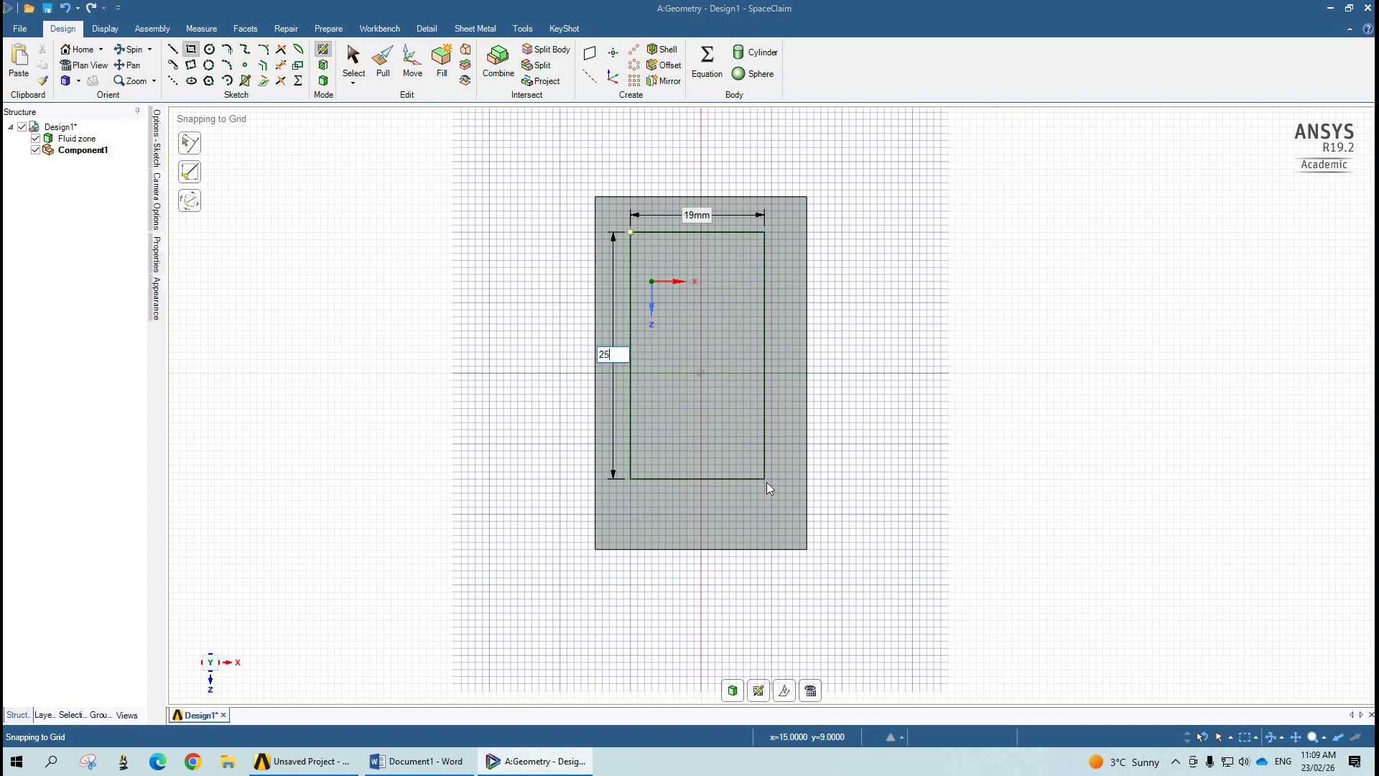
key(Tab)
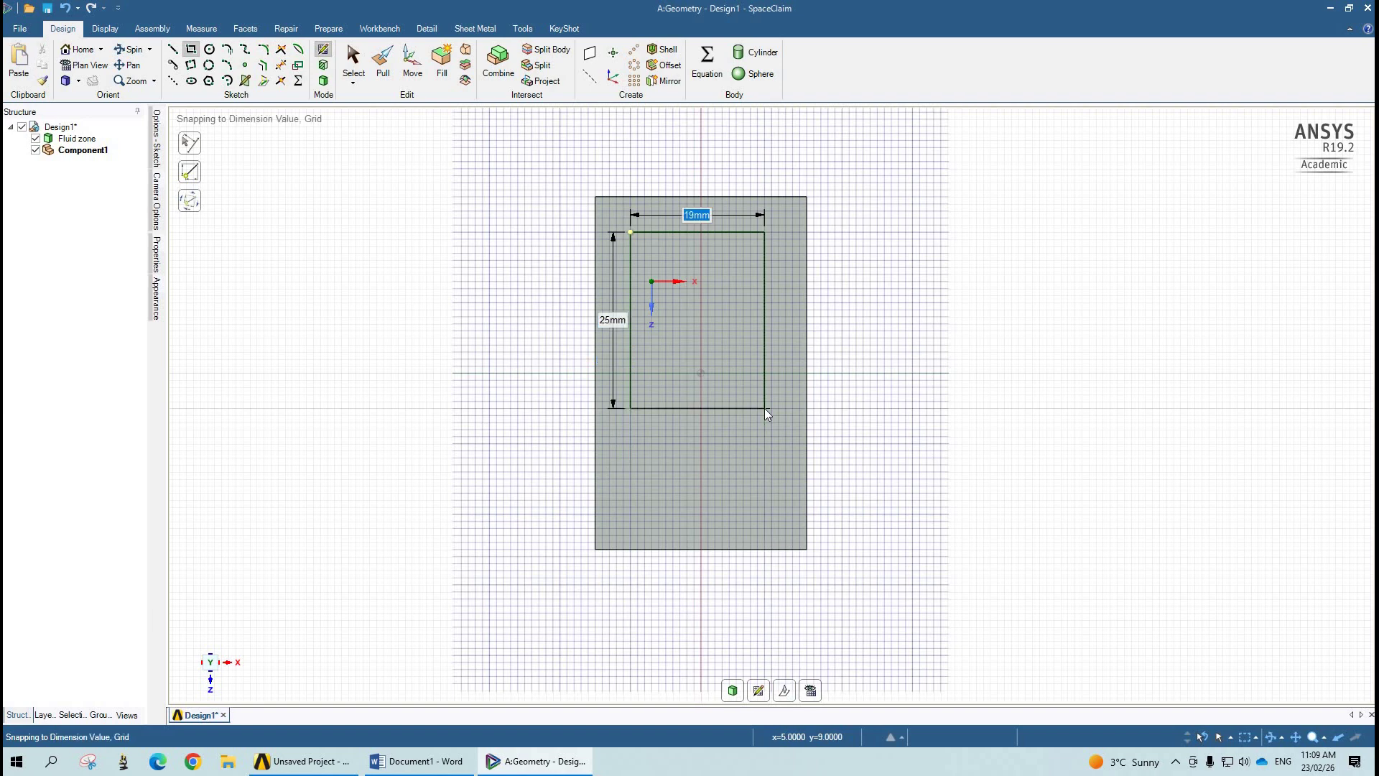
text(15)
key(Return)
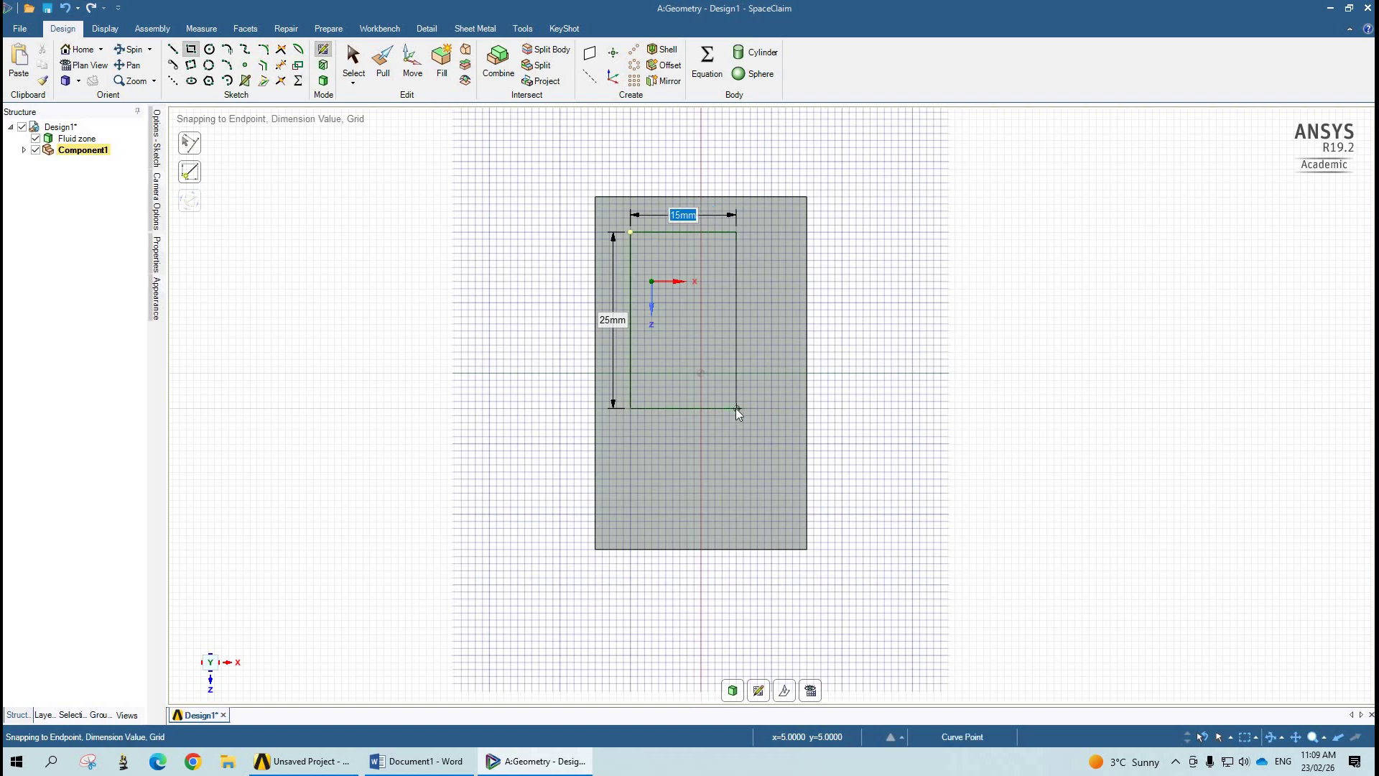
key(Tab)
Convert the small rectangle to a surface and move it down and about 1.7 mm right, towards the centre of the block's face
click(323, 80)
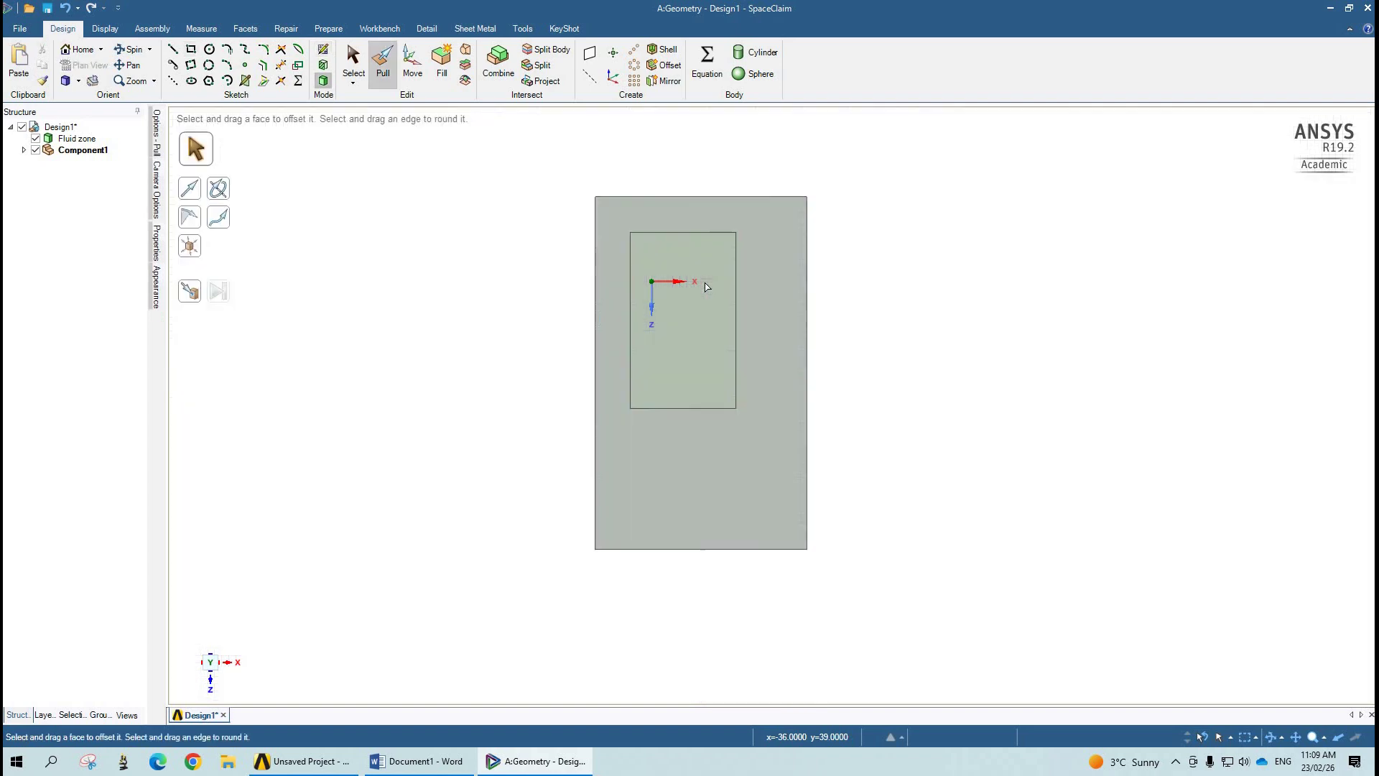
click(413, 65)
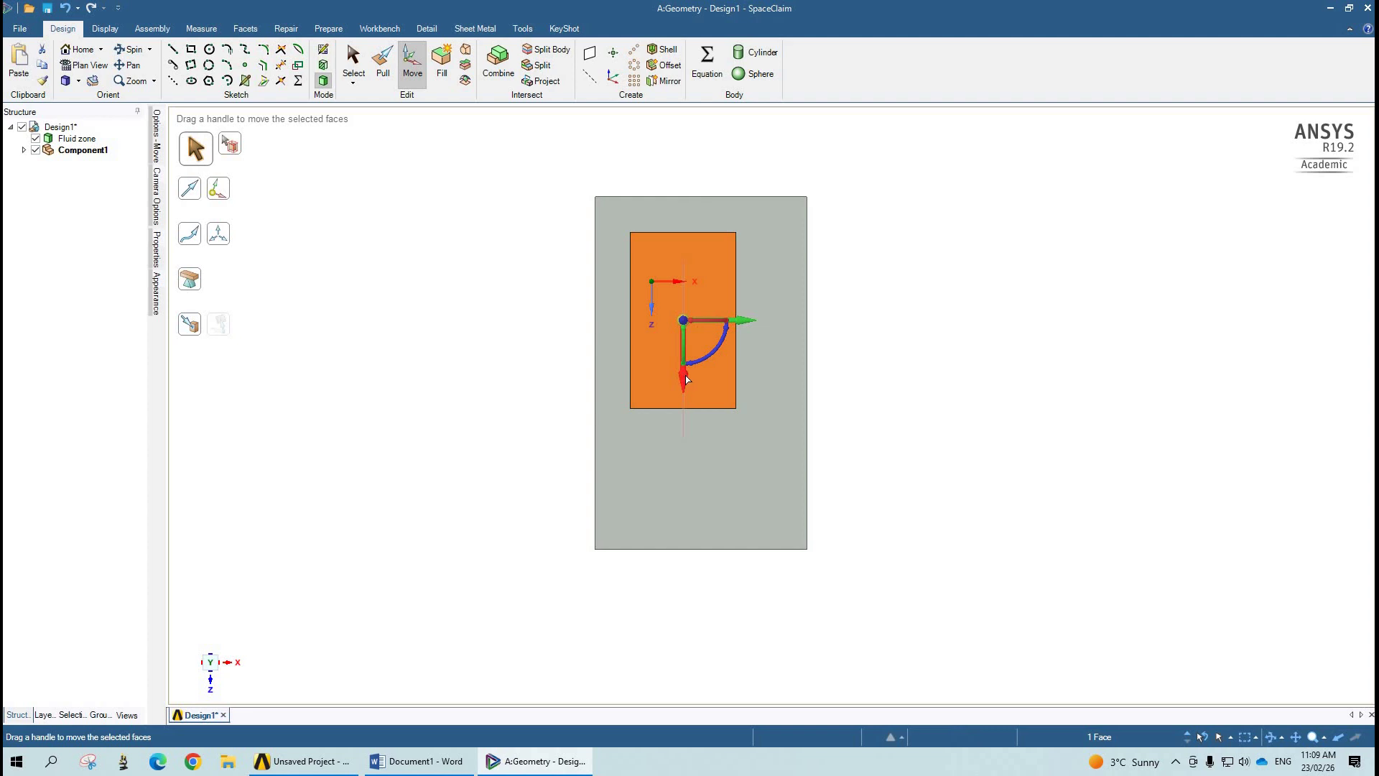
drag(687, 402, 747, 385)
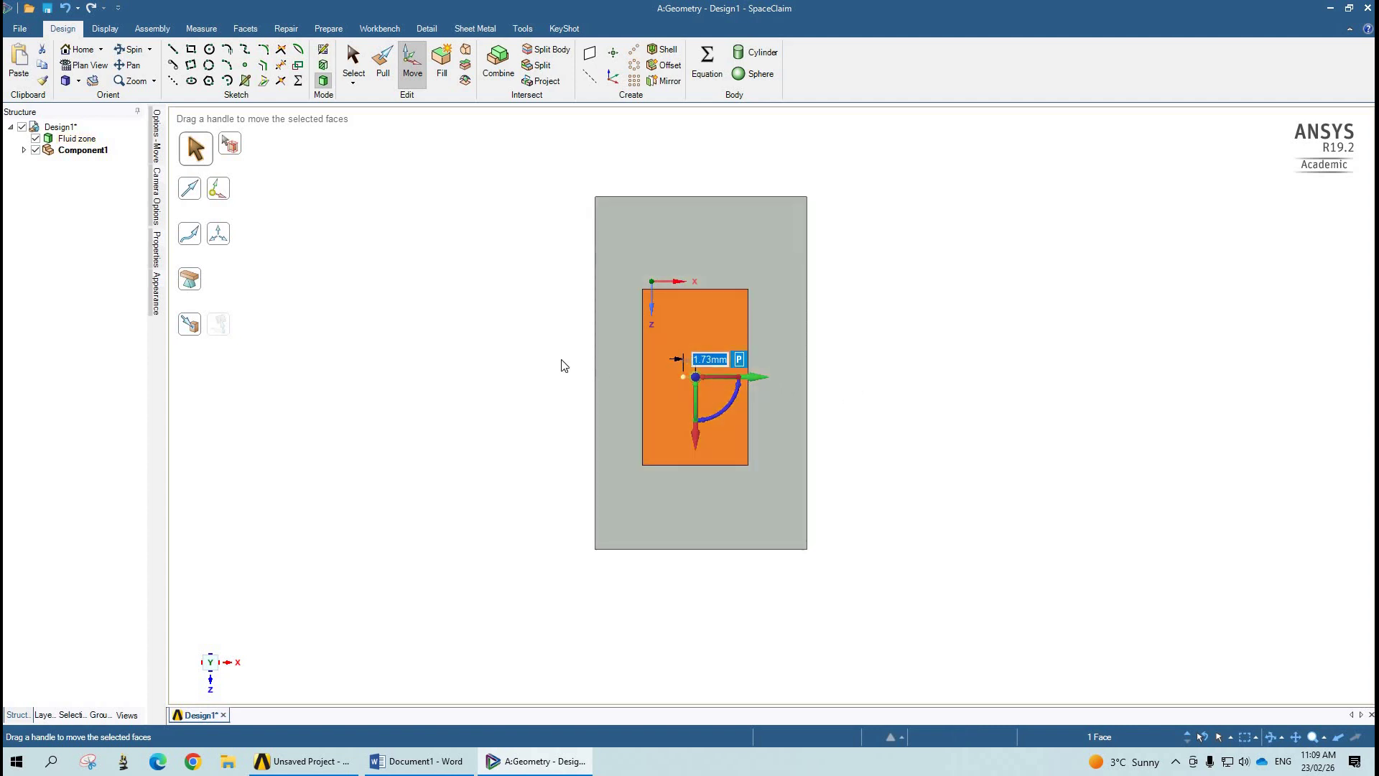
click(352, 59)
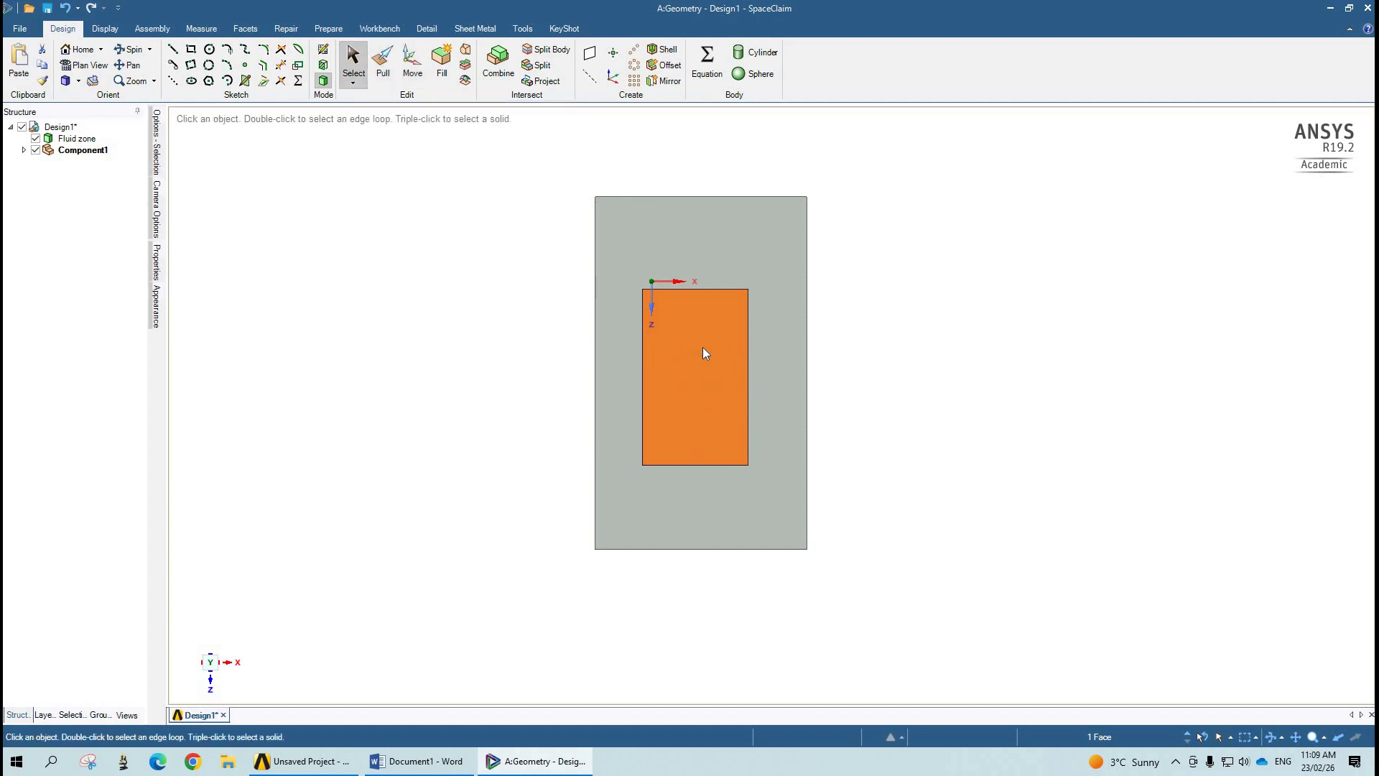
Pull the small rectangular surface 5 mm outward from the block's face
key(p)
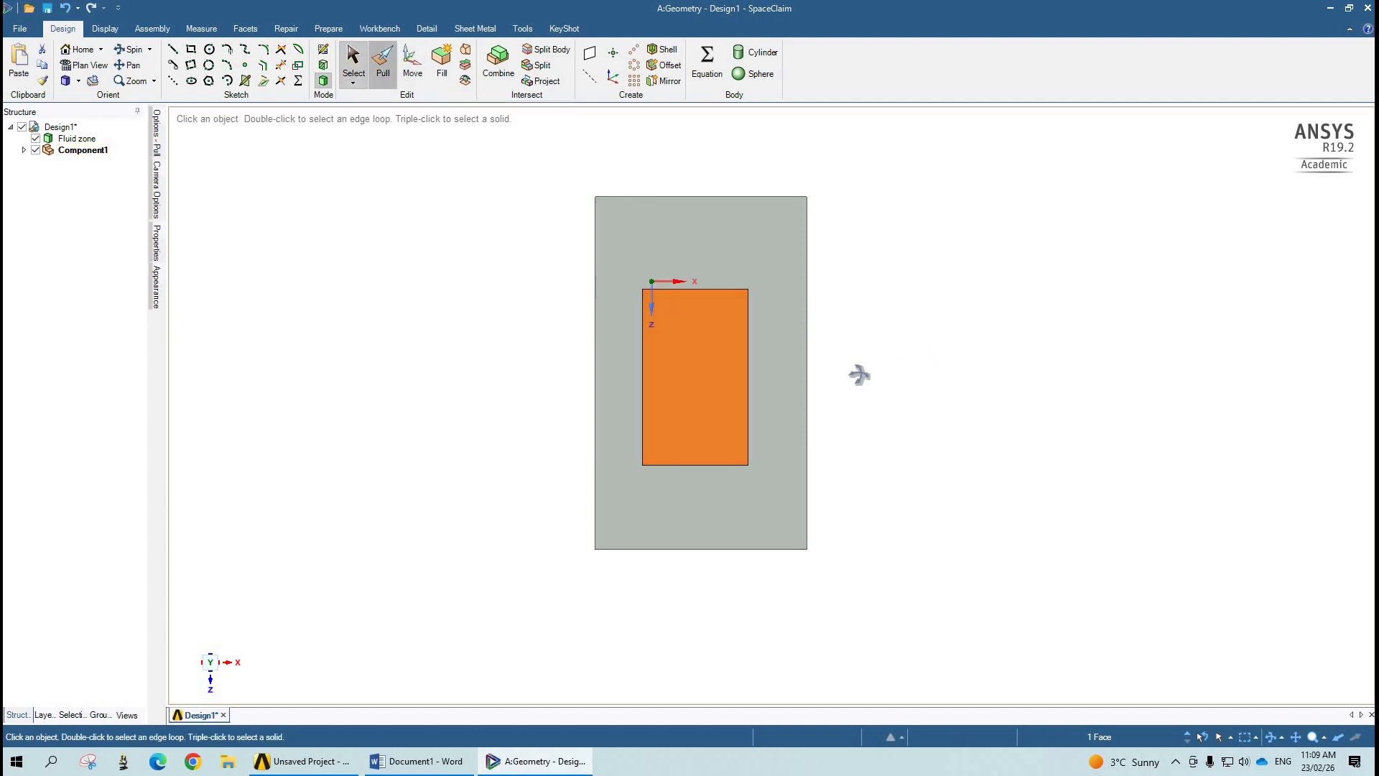
key(h)
drag(639, 394, 626, 399)
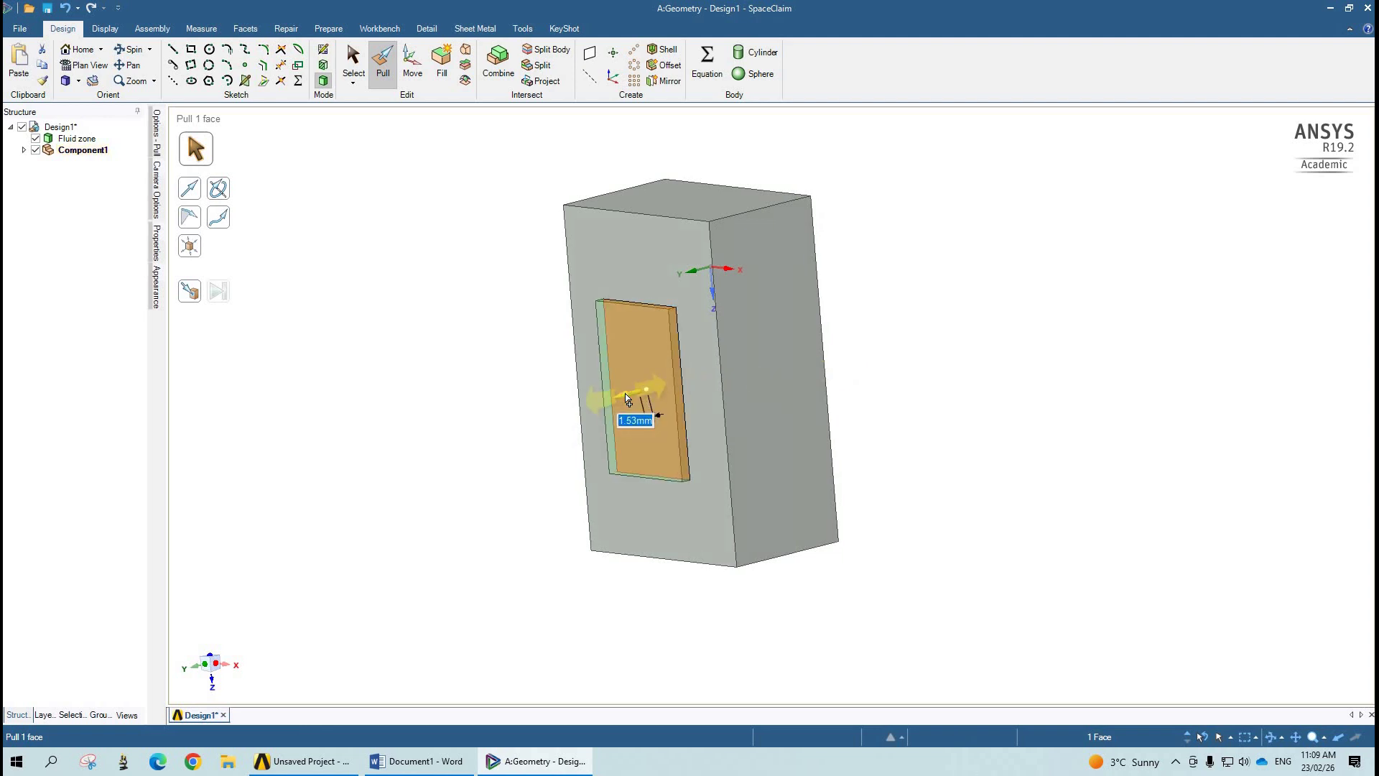
text(5)
key(Return)
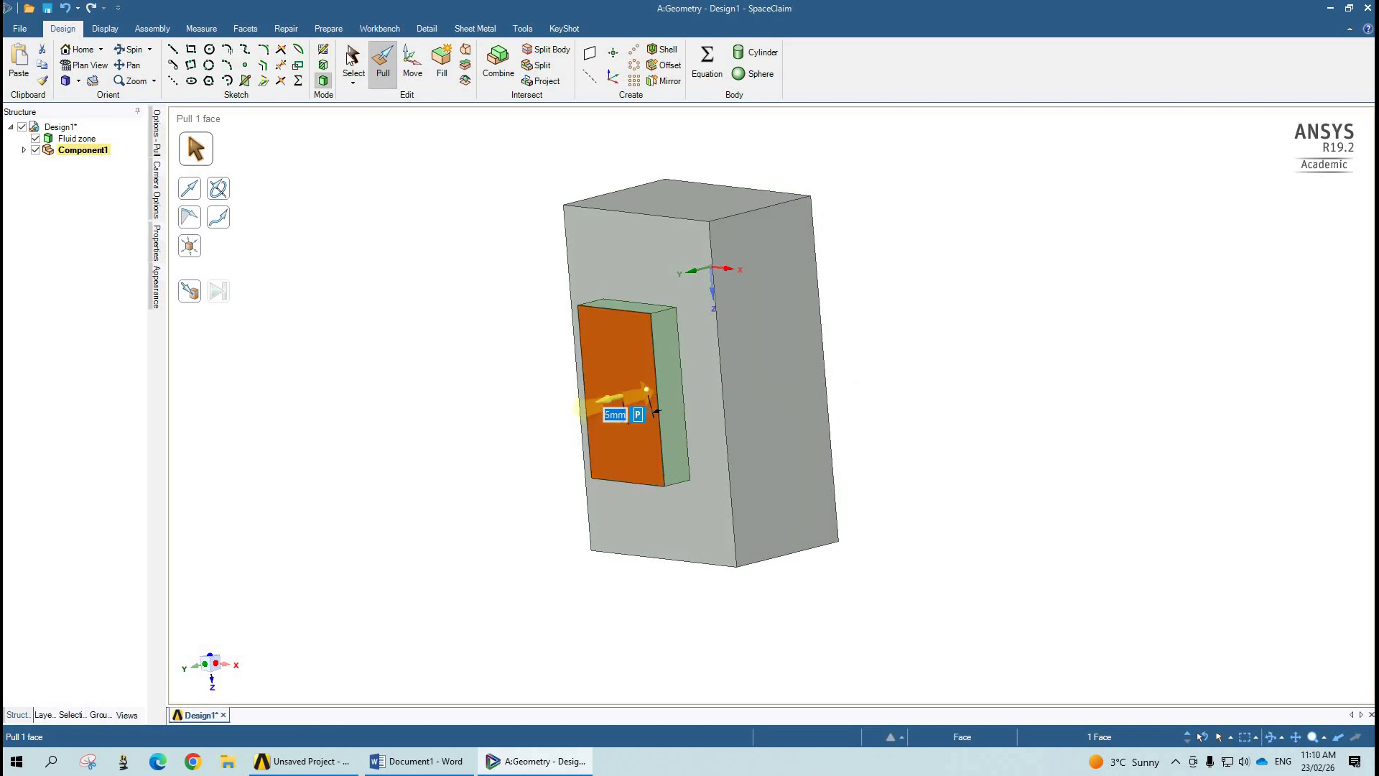
key(Escape)
Rename the small pulled solid inside Component1 as "Solid plate"
click(68, 151)
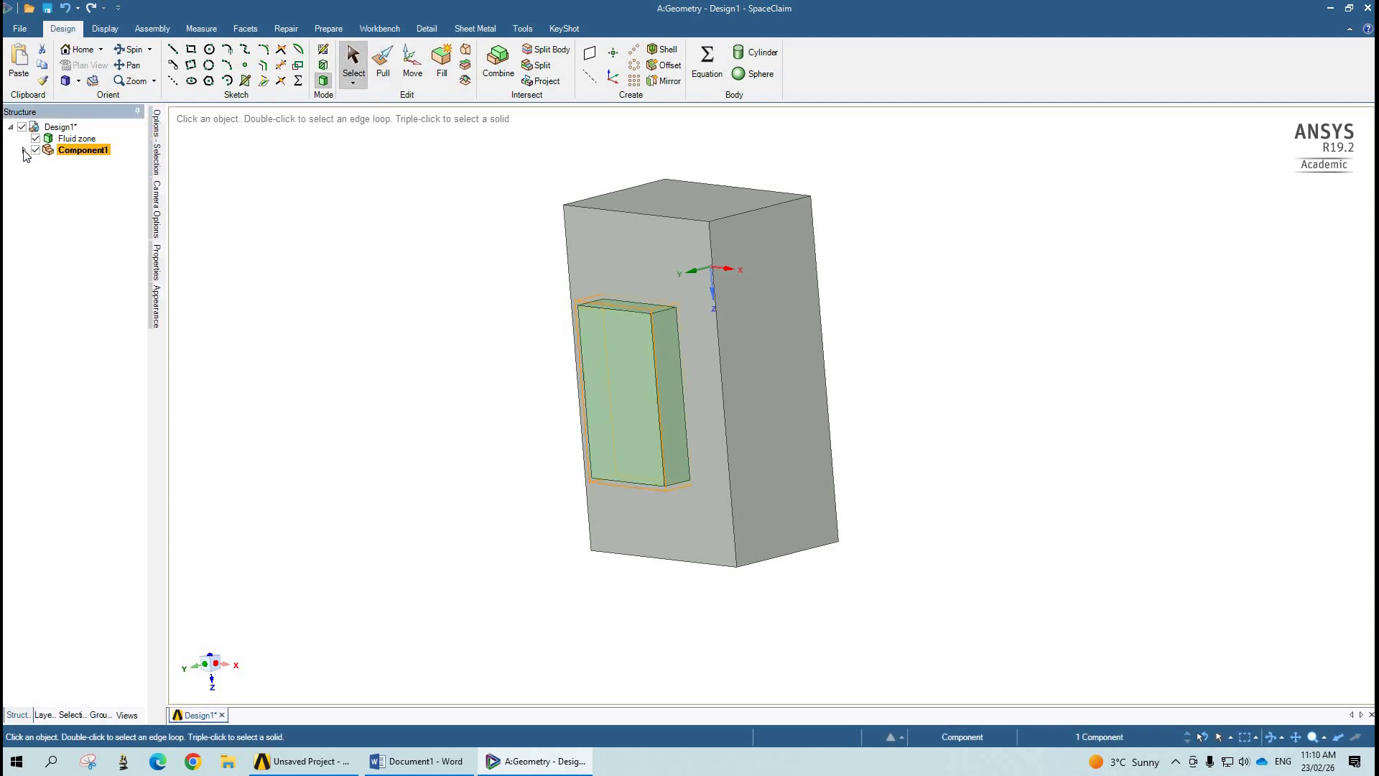
key(Right)
right_click(81, 161)
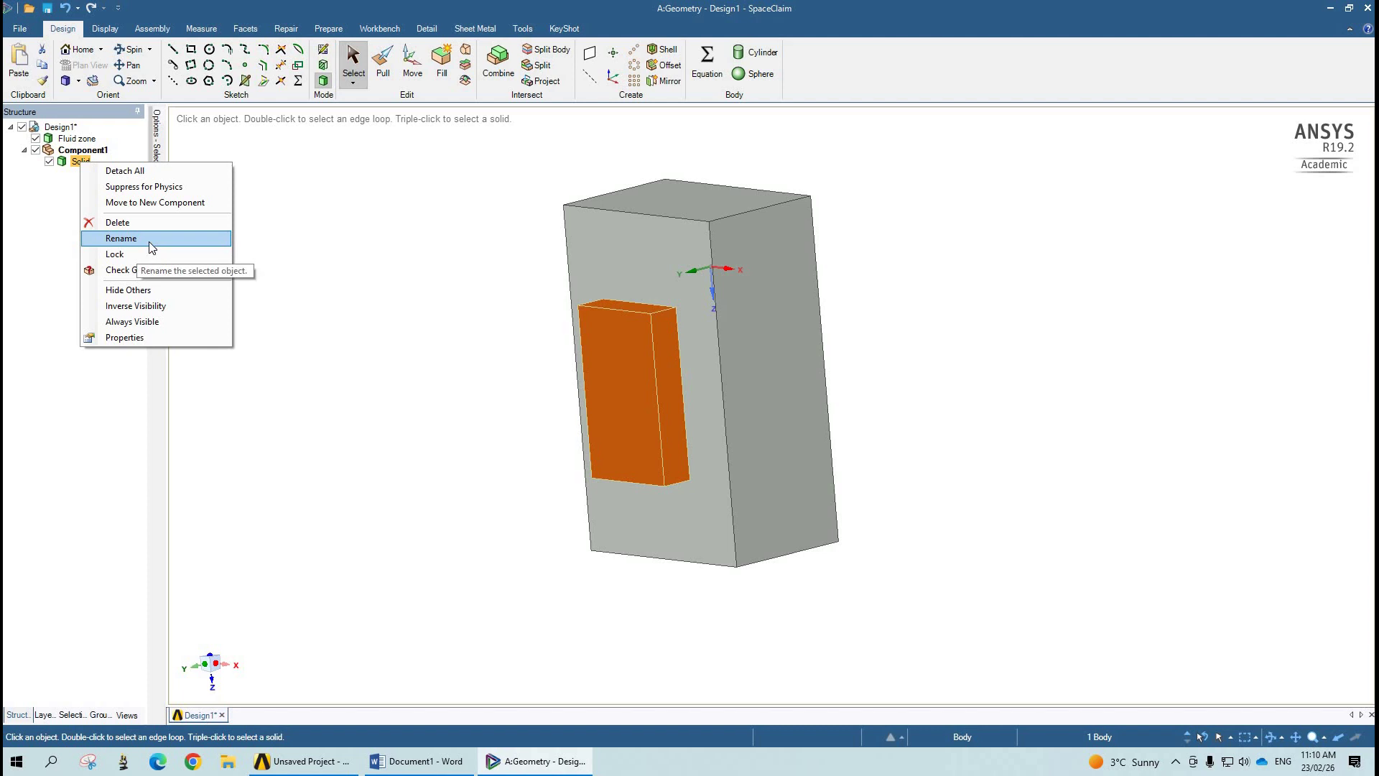
click(153, 239)
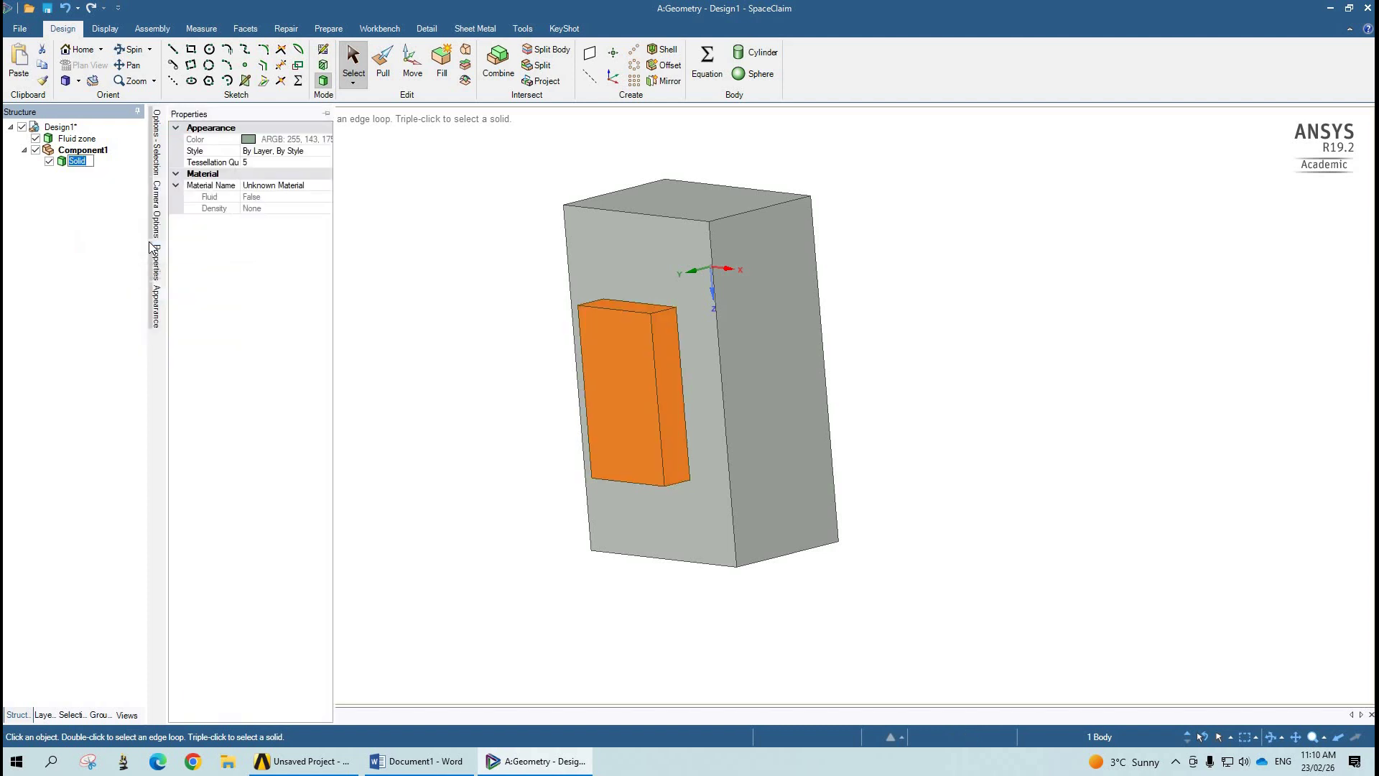
text(S)
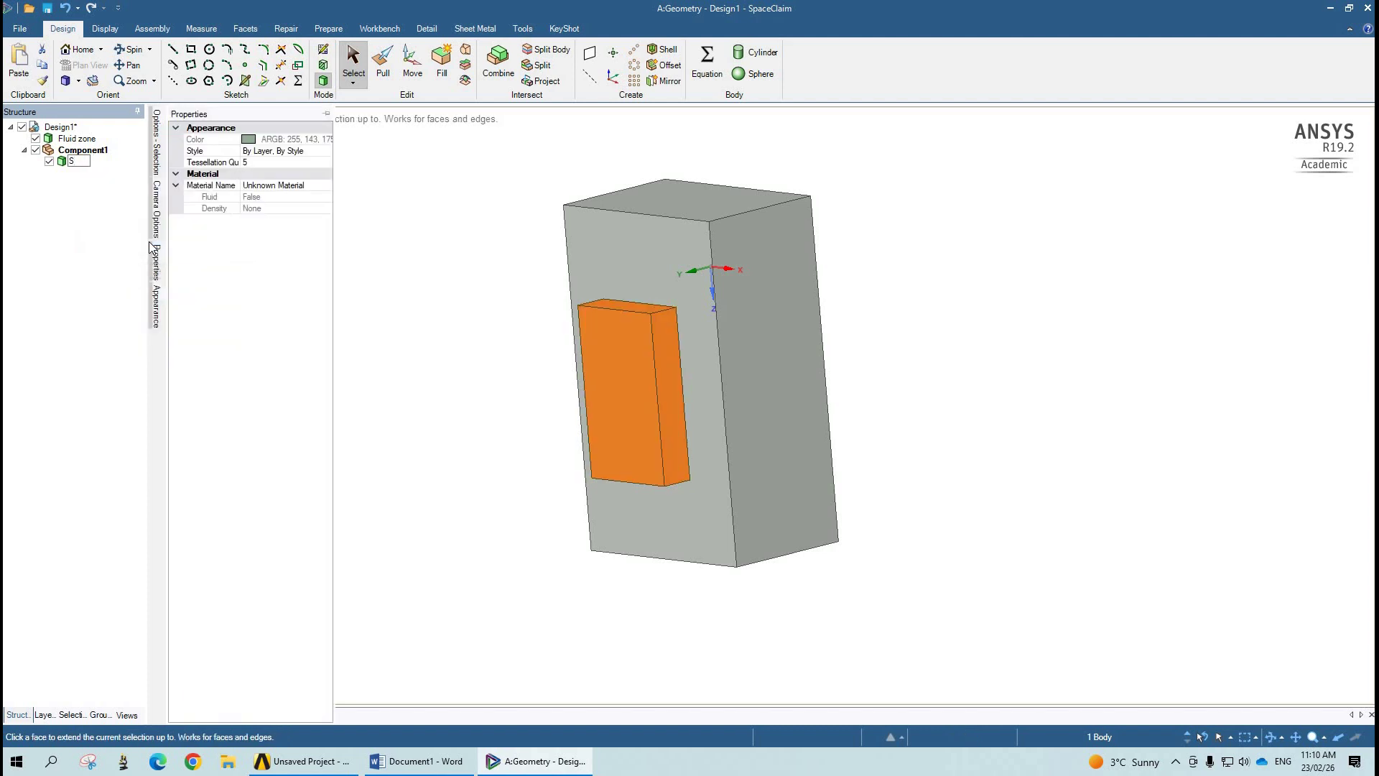
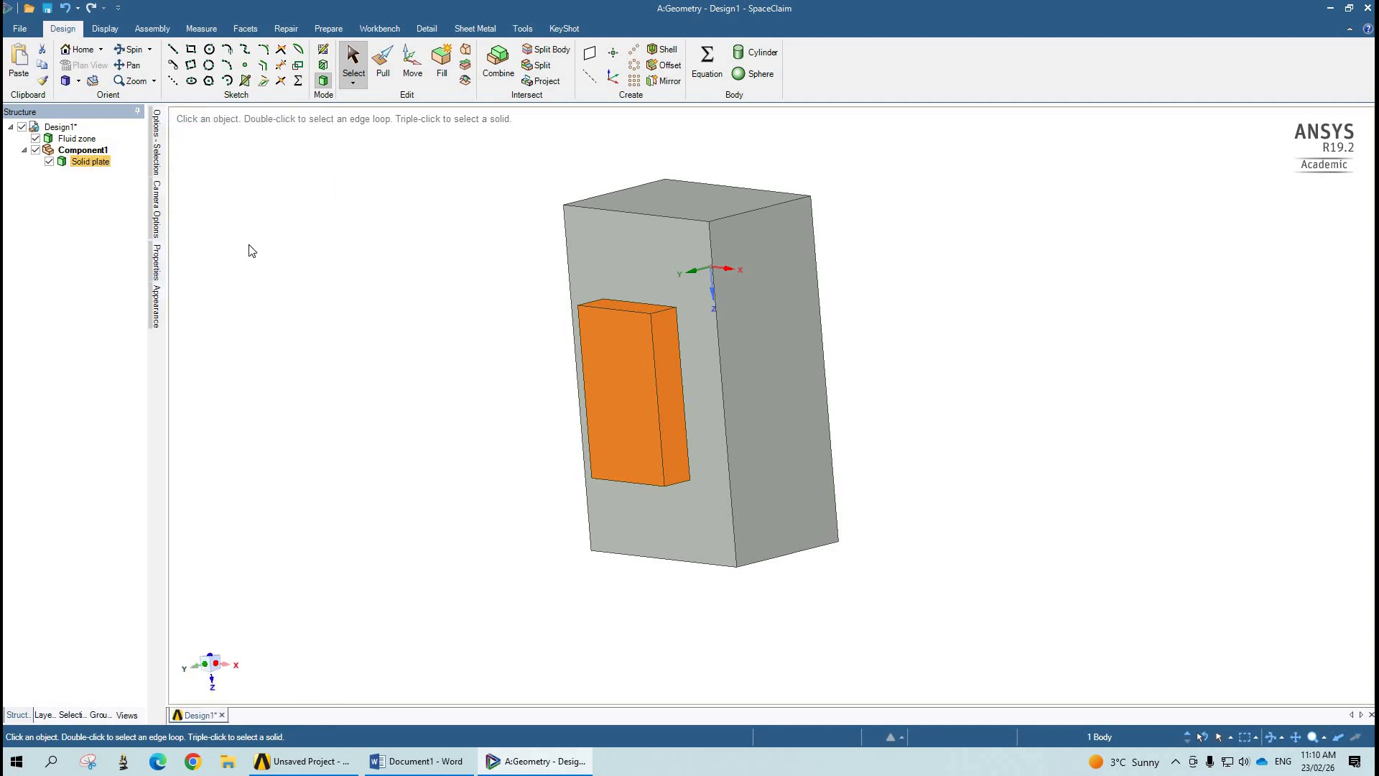
Move the Solid plate inward along the Y axis from the block's large face into the middle of the Fluid zone
click(569, 321)
click(323, 242)
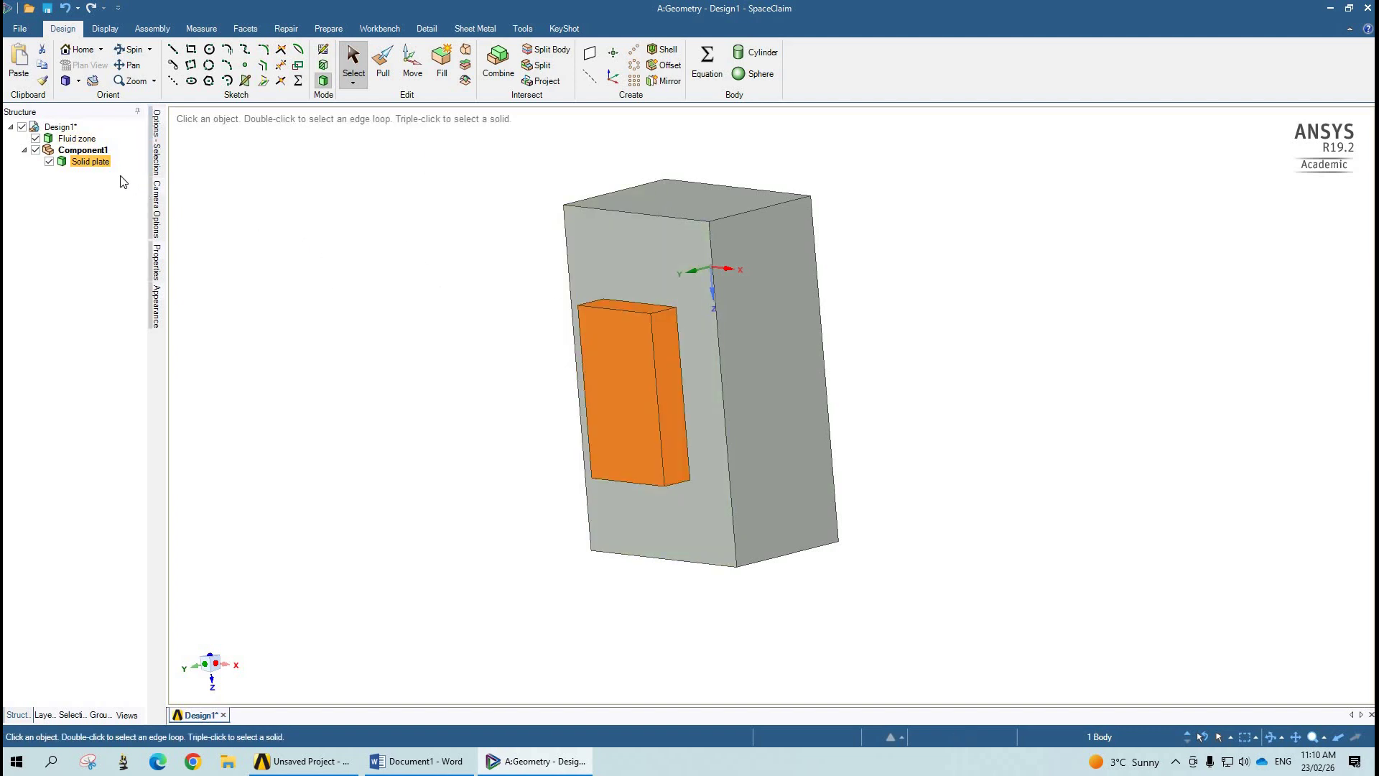
click(156, 183)
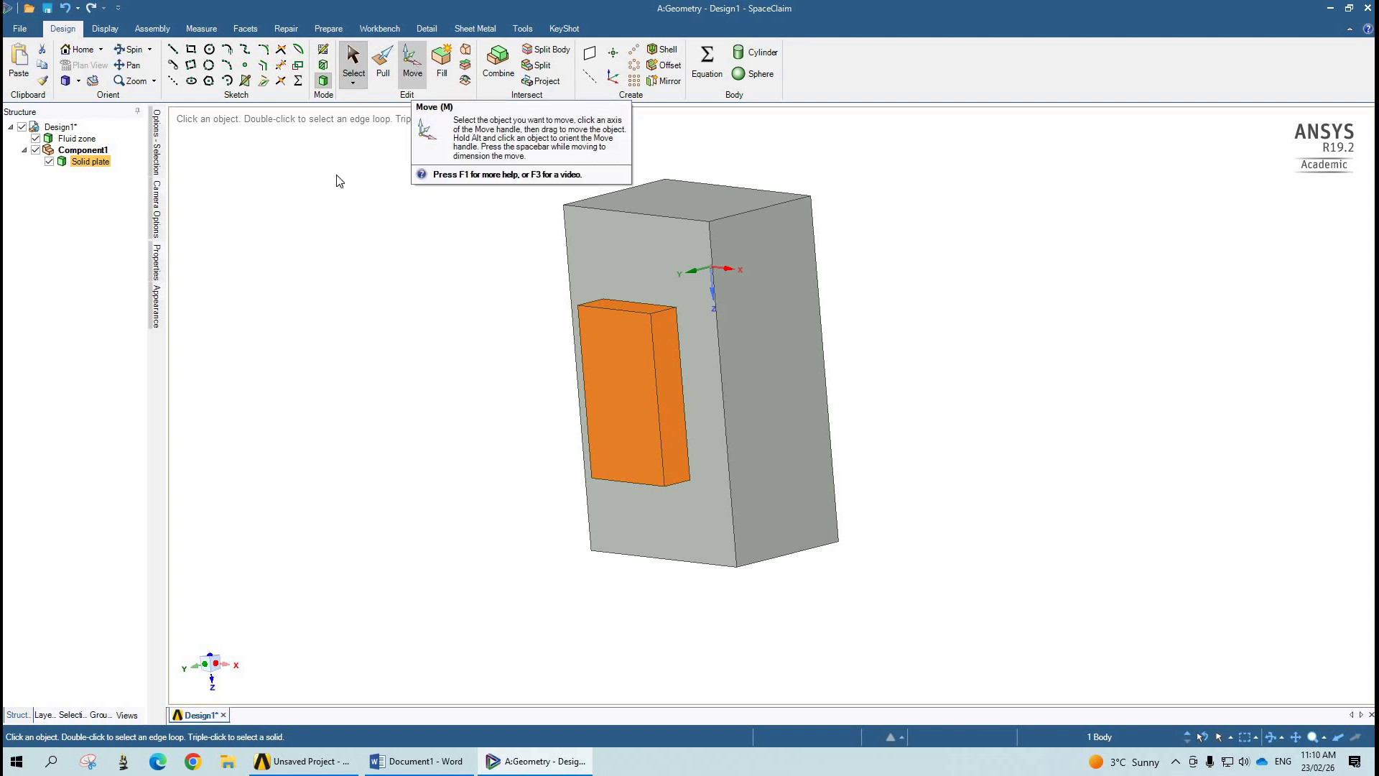
key(m)
middle_drag(592, 404, 580, 411)
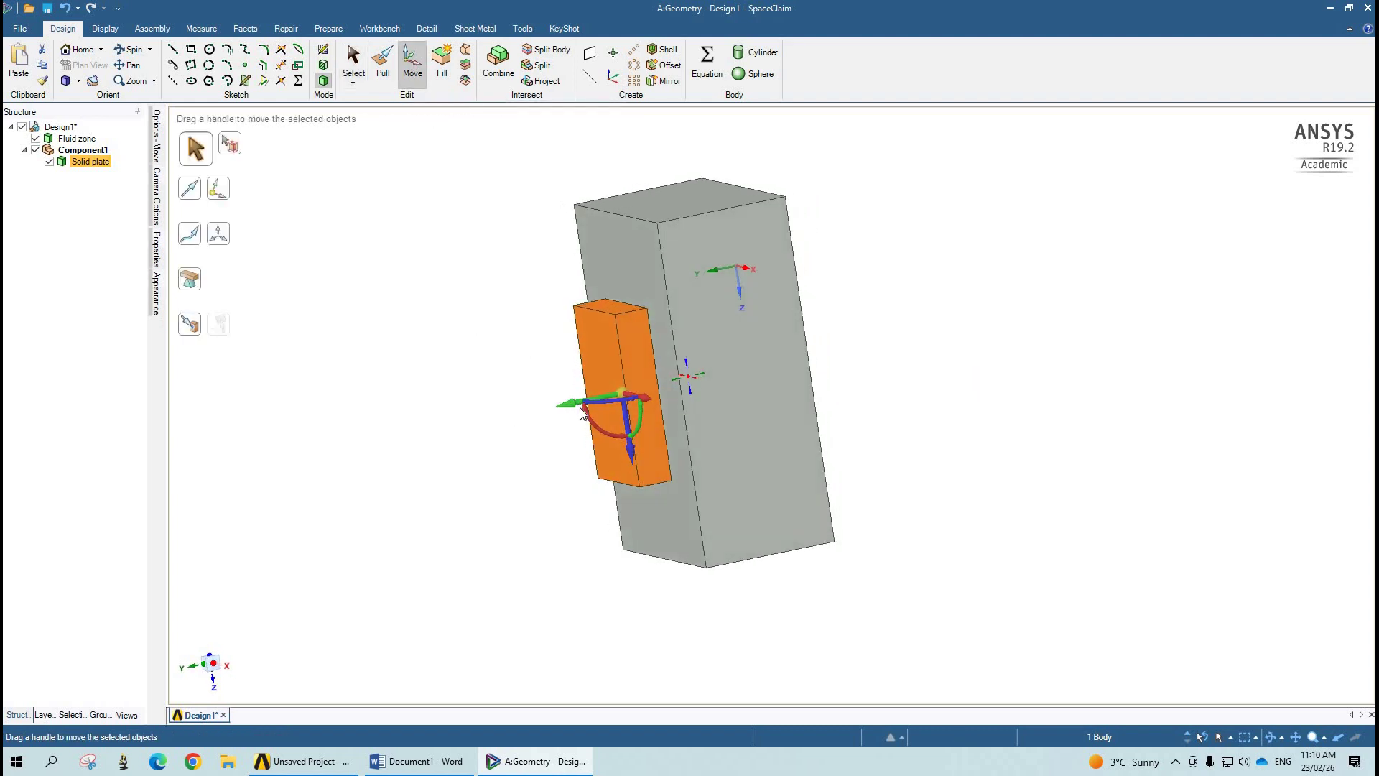
drag(587, 406, 649, 390)
key(s)
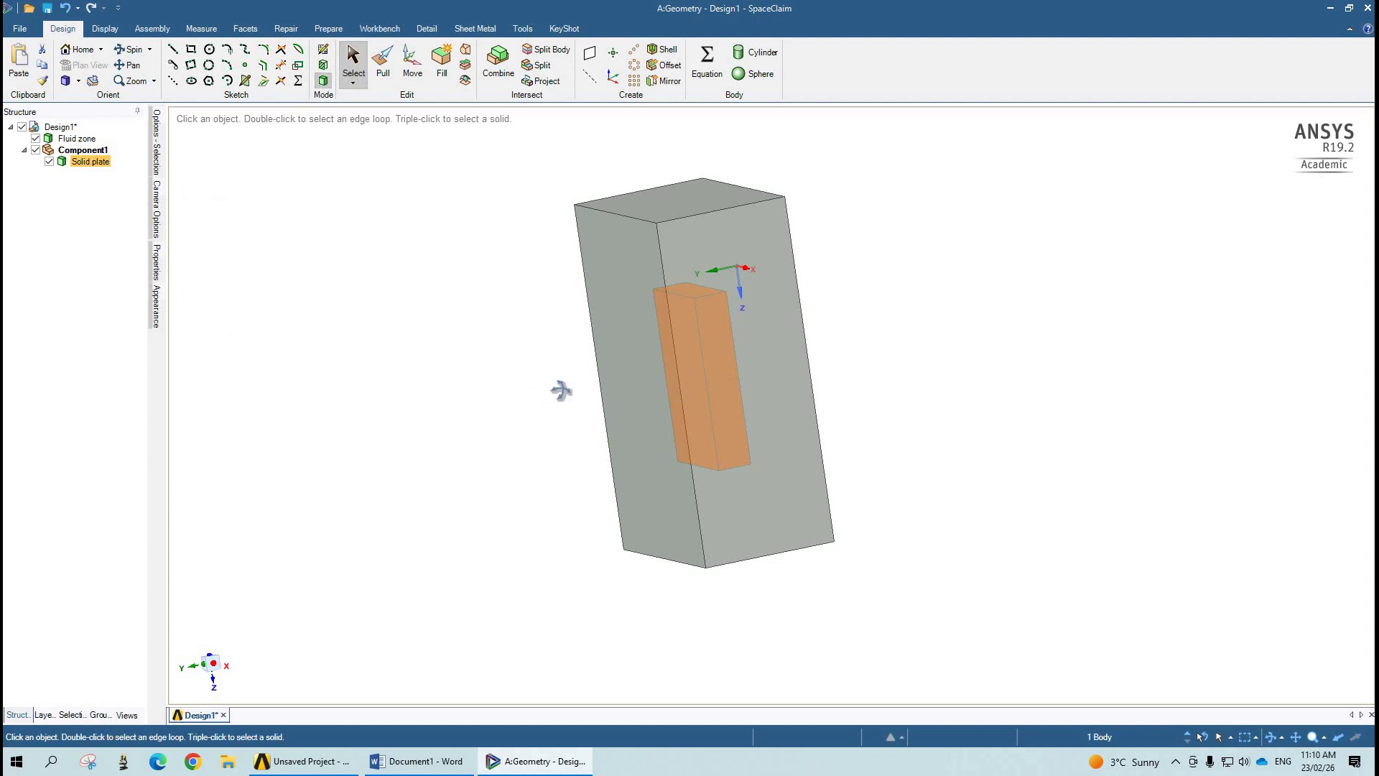
Switch the model's graphics display to Wireframe and check the Solid plate's position inside the Fluid zone
middle_drag(671, 357, 305, 187)
click(105, 28)
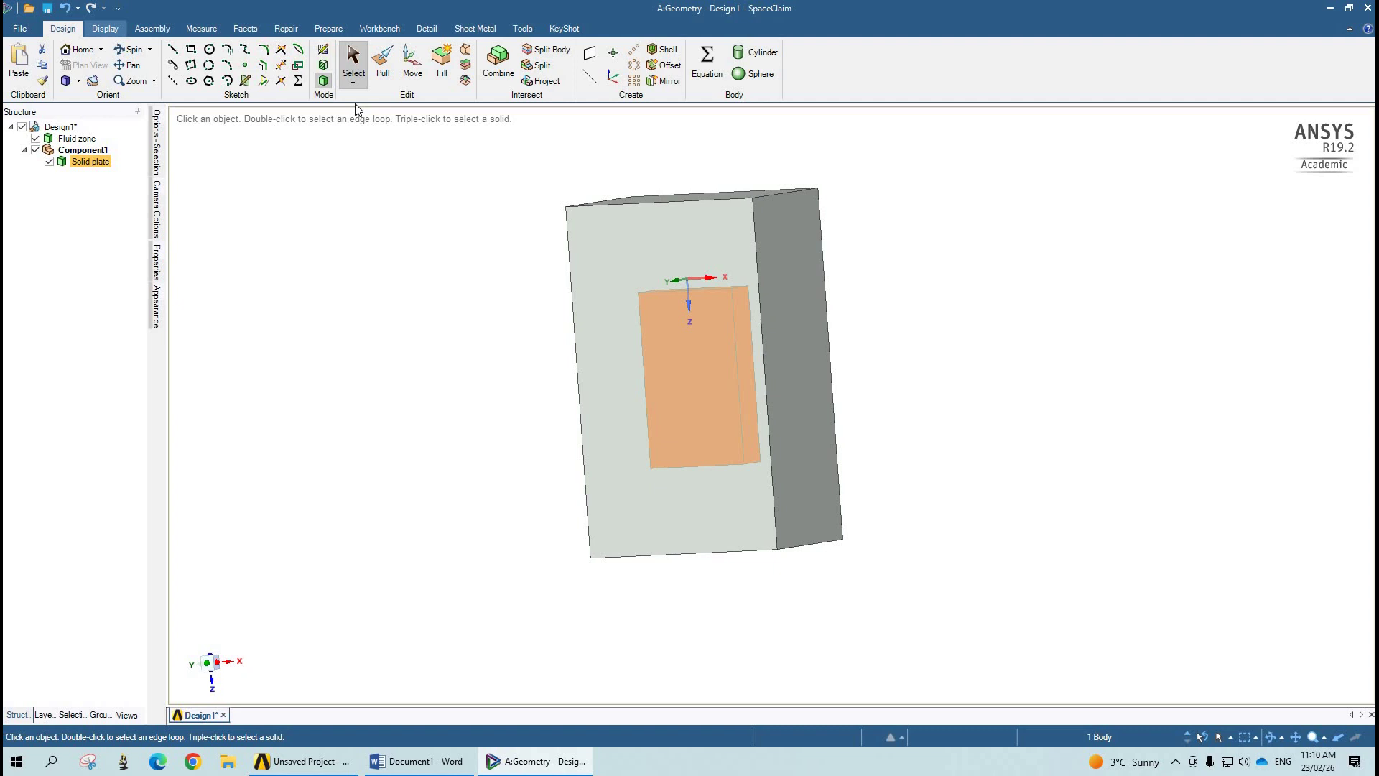
click(333, 82)
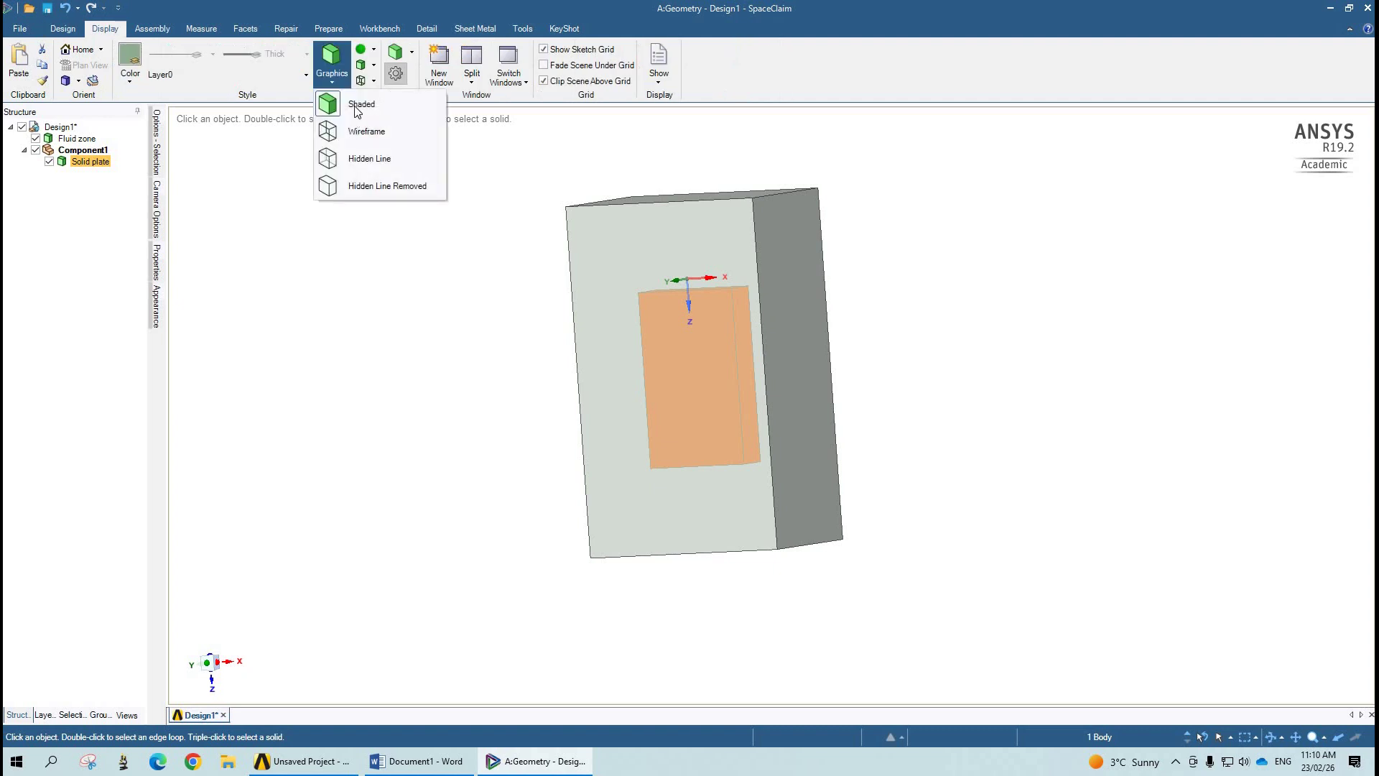
middle_click(914, 382)
middle_drag(262, 295, 78, 152)
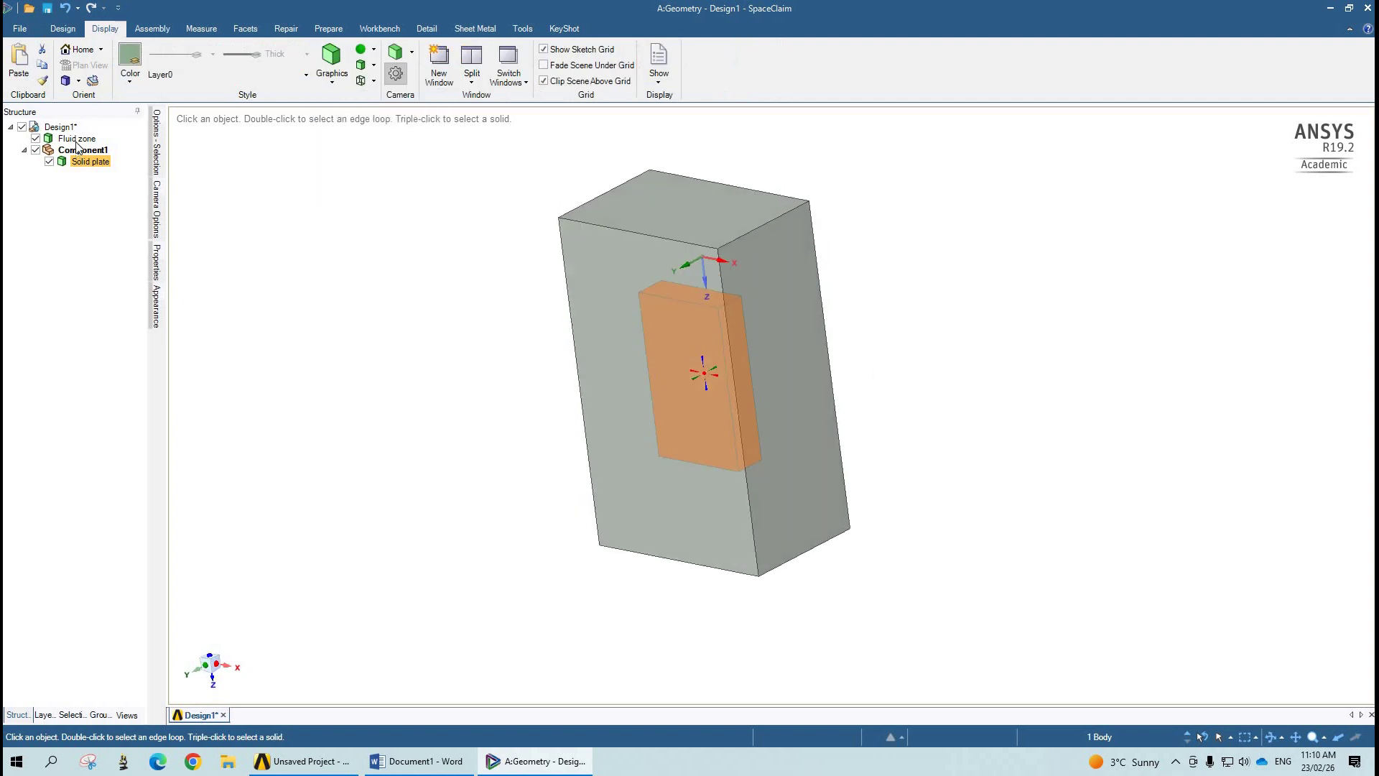
click(76, 138)
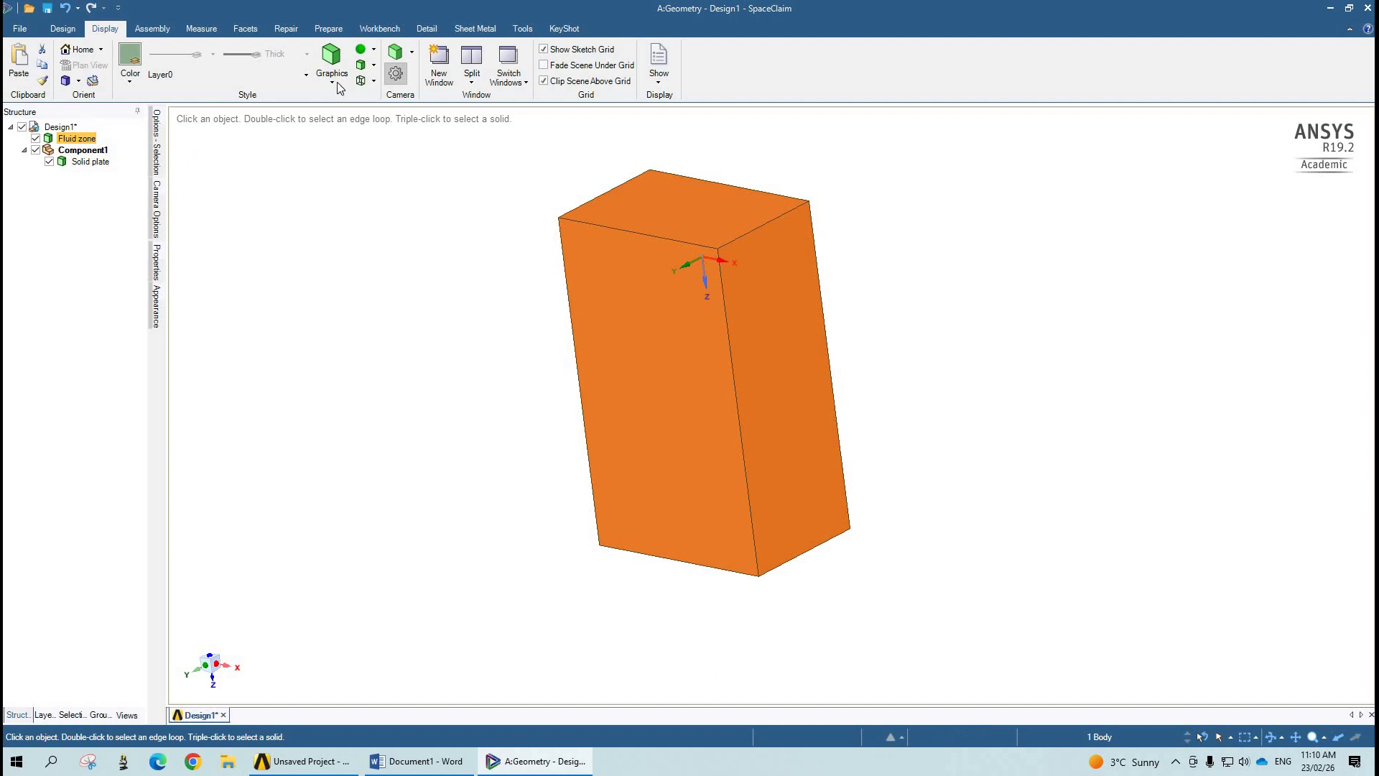
click(338, 82)
middle_drag(607, 319, 446, 302)
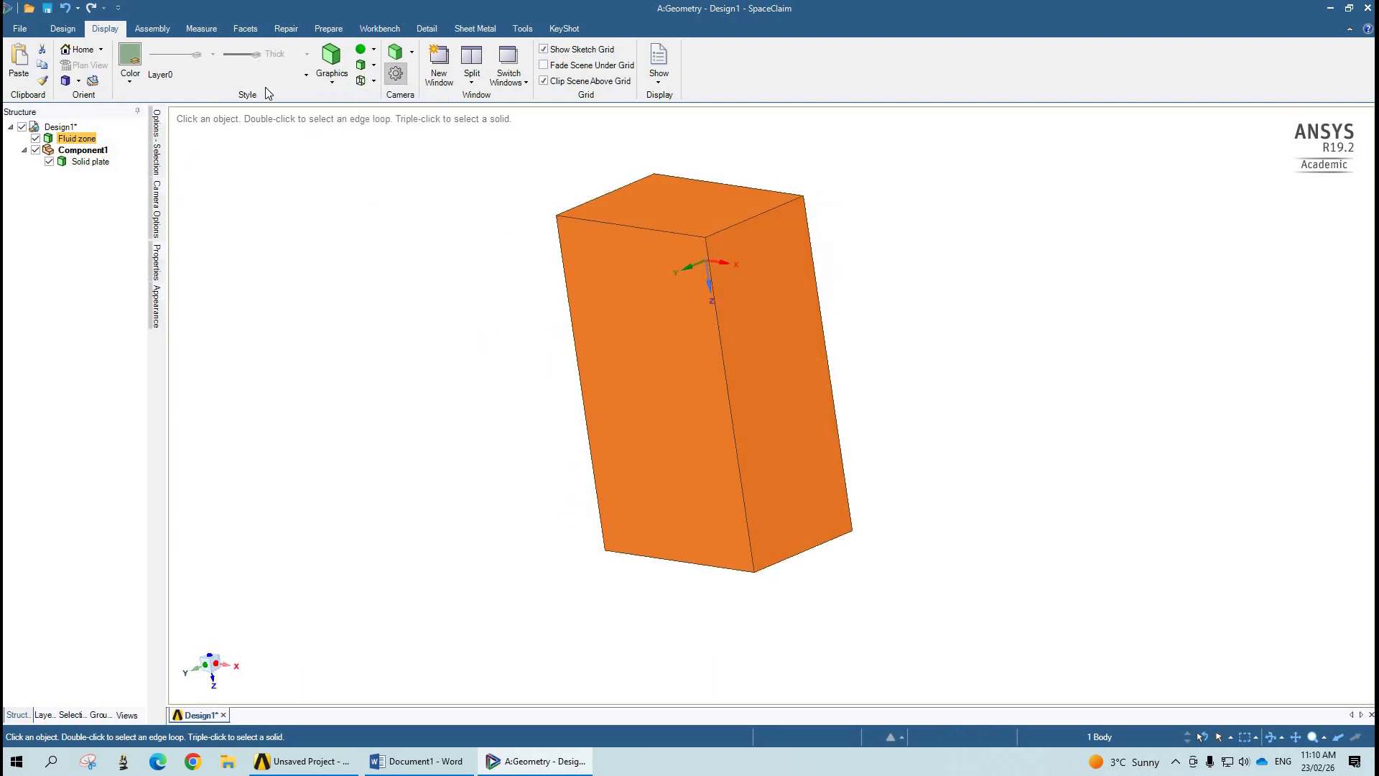
click(336, 83)
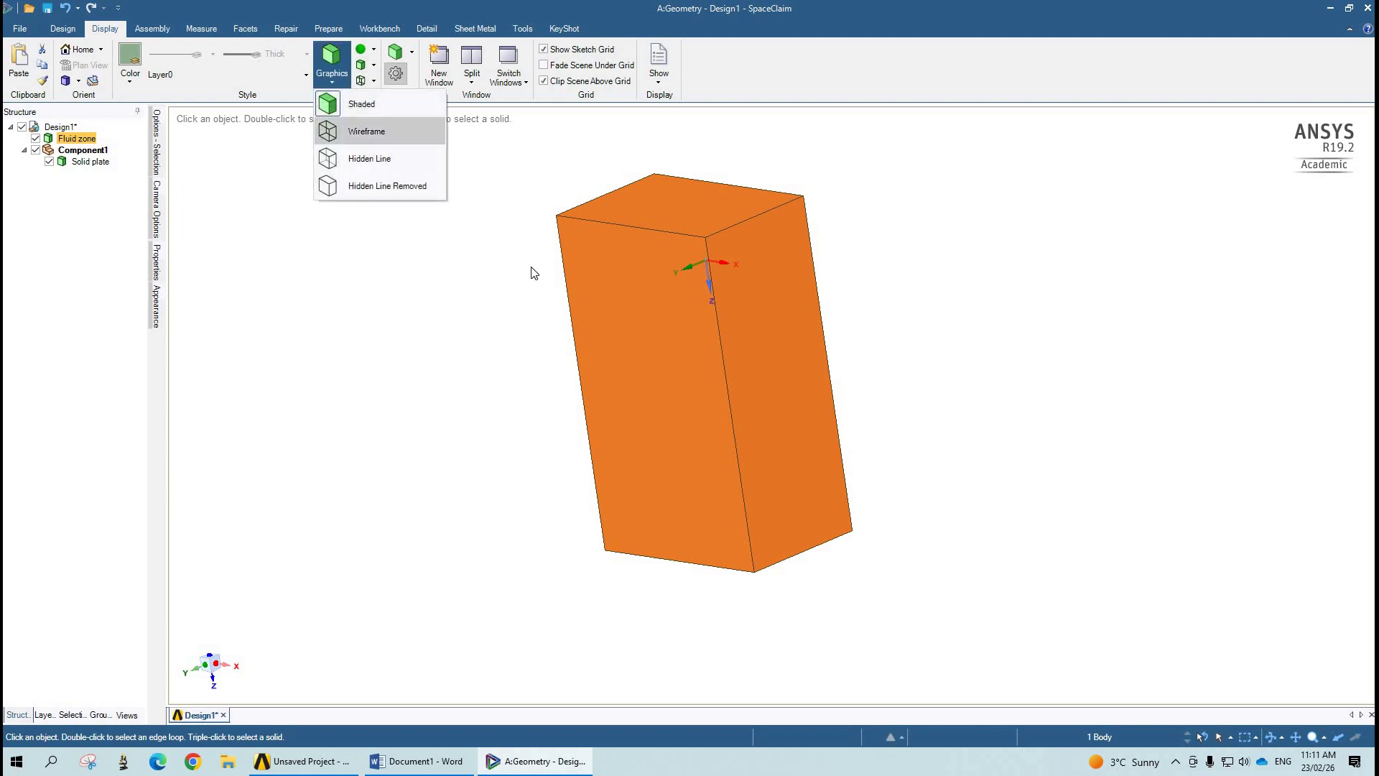
middle_drag(914, 395, 123, 184)
click(90, 161)
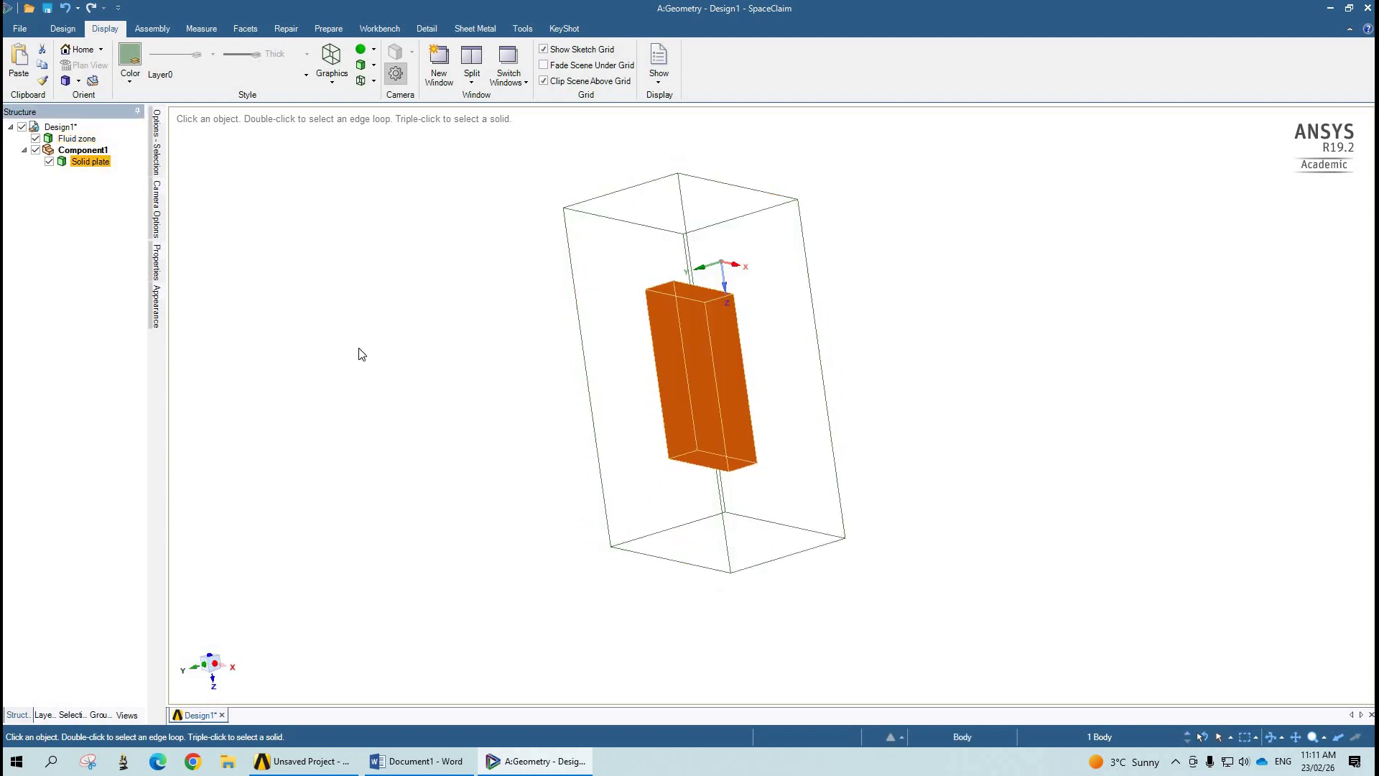
middle_drag(536, 342, 697, 252)
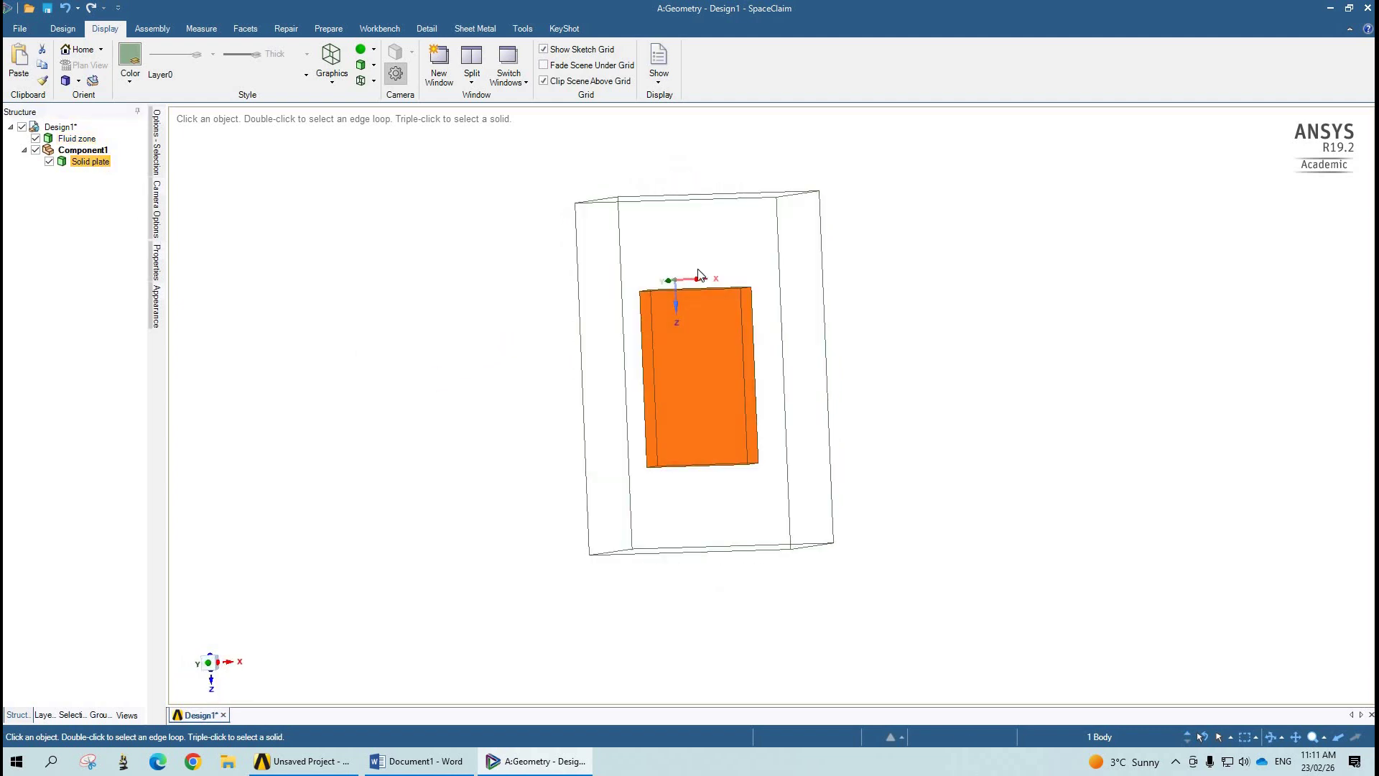
Orient the view squarely onto the Fluid zone's large front face using Plan View
click(699, 274)
click(62, 28)
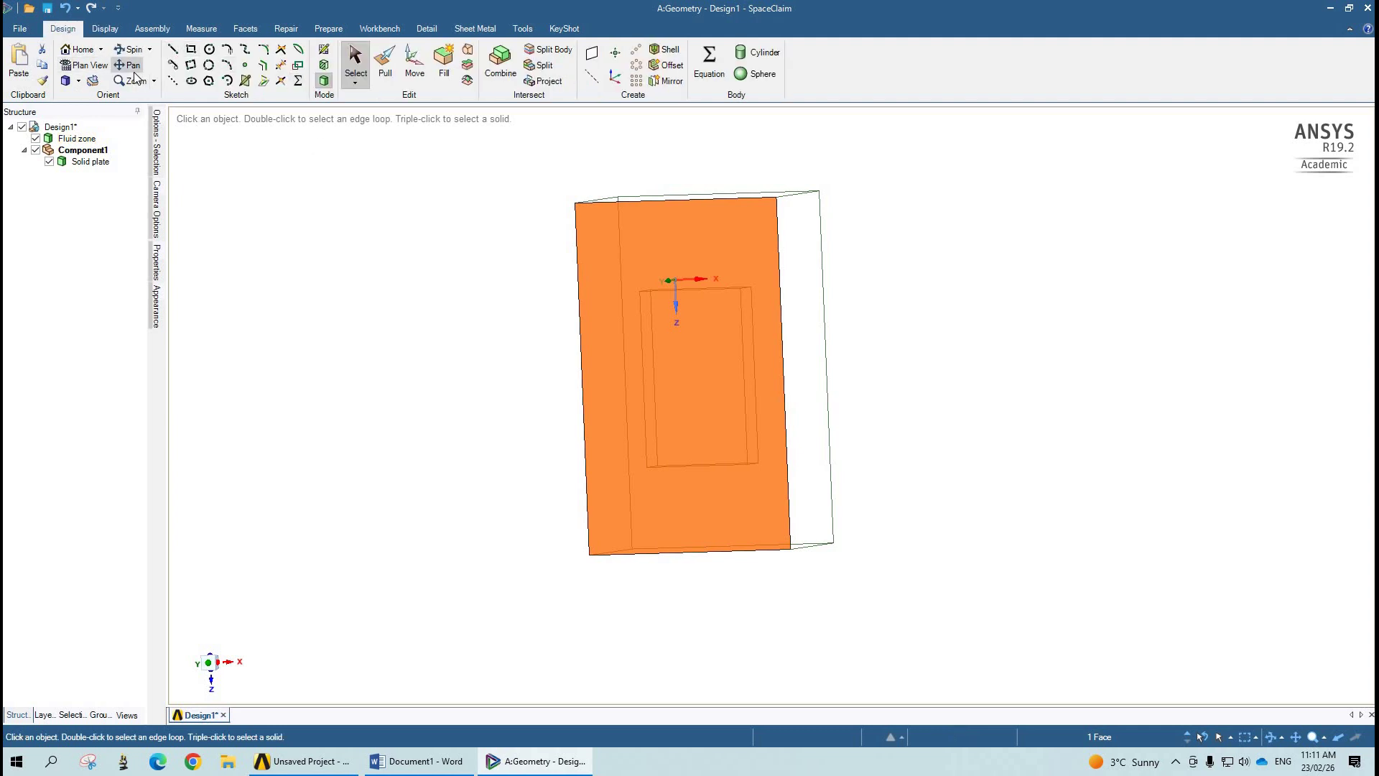
click(84, 65)
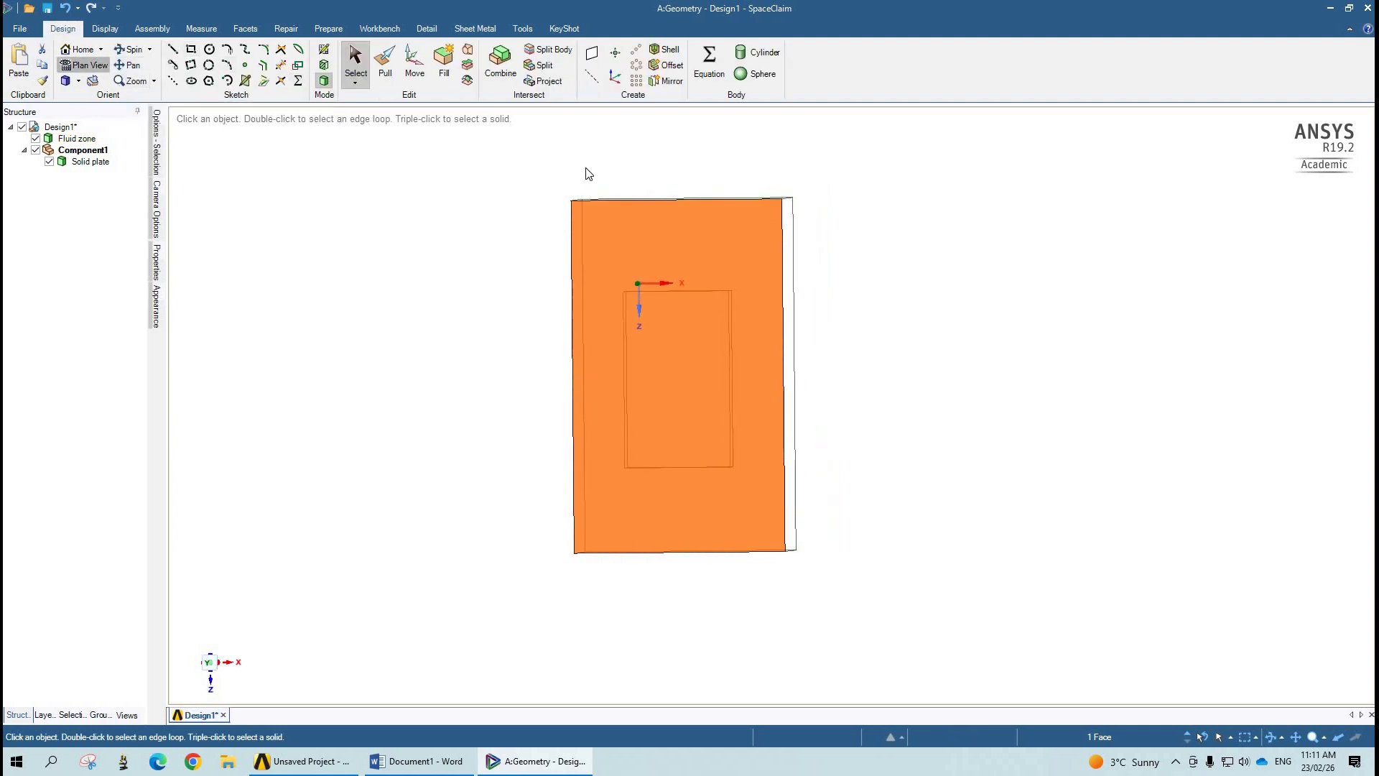
Sketch a 2 mm diameter circle near the upper right corner of the Fluid zone's front face
click(209, 48)
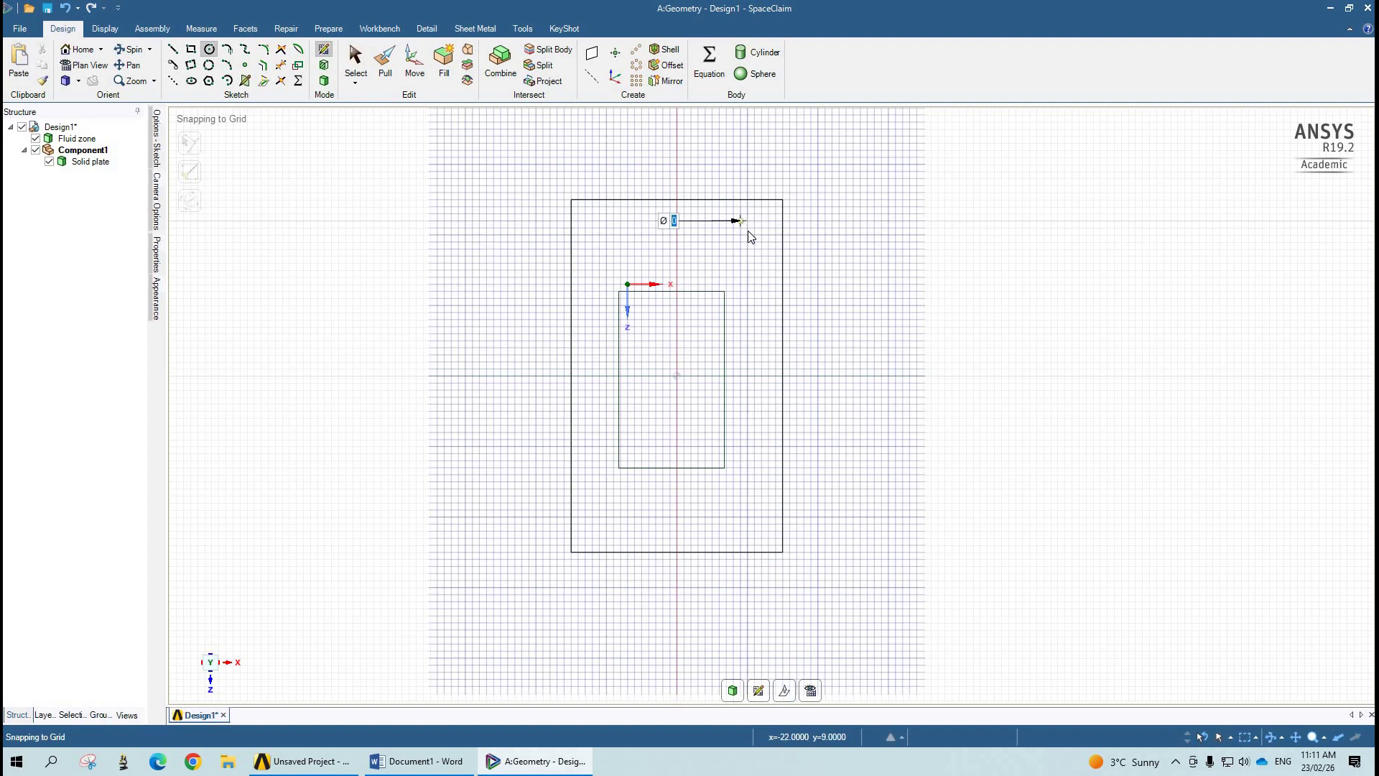
click(740, 221)
text(2)
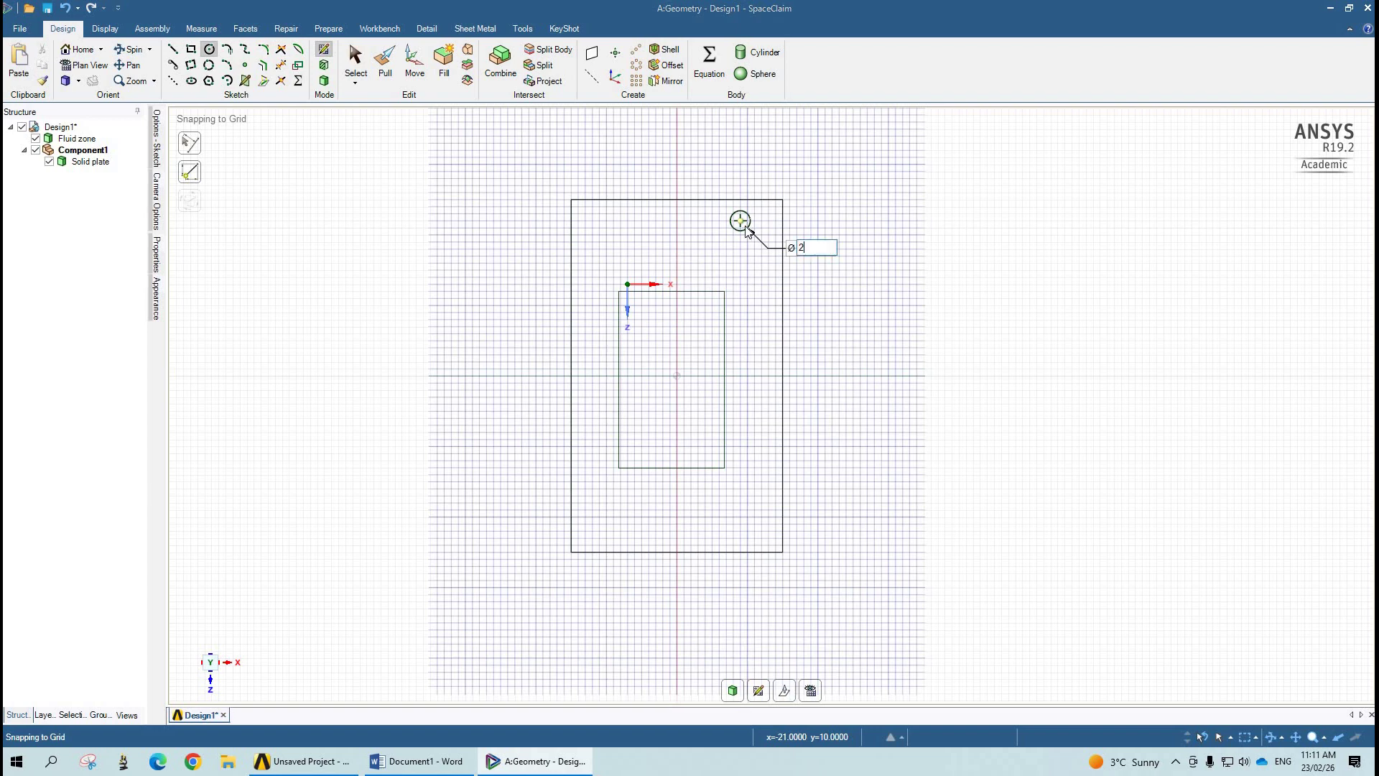
key(Return)
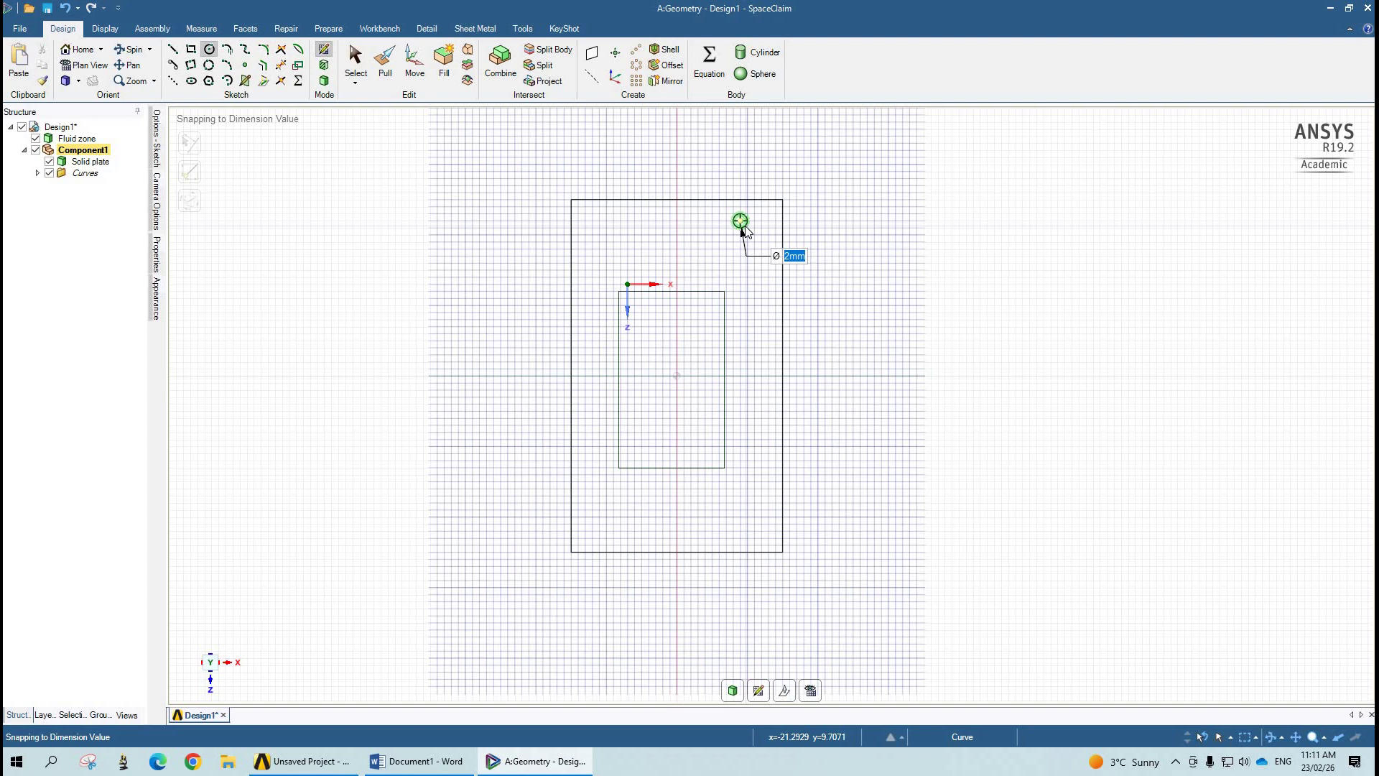
key(Return)
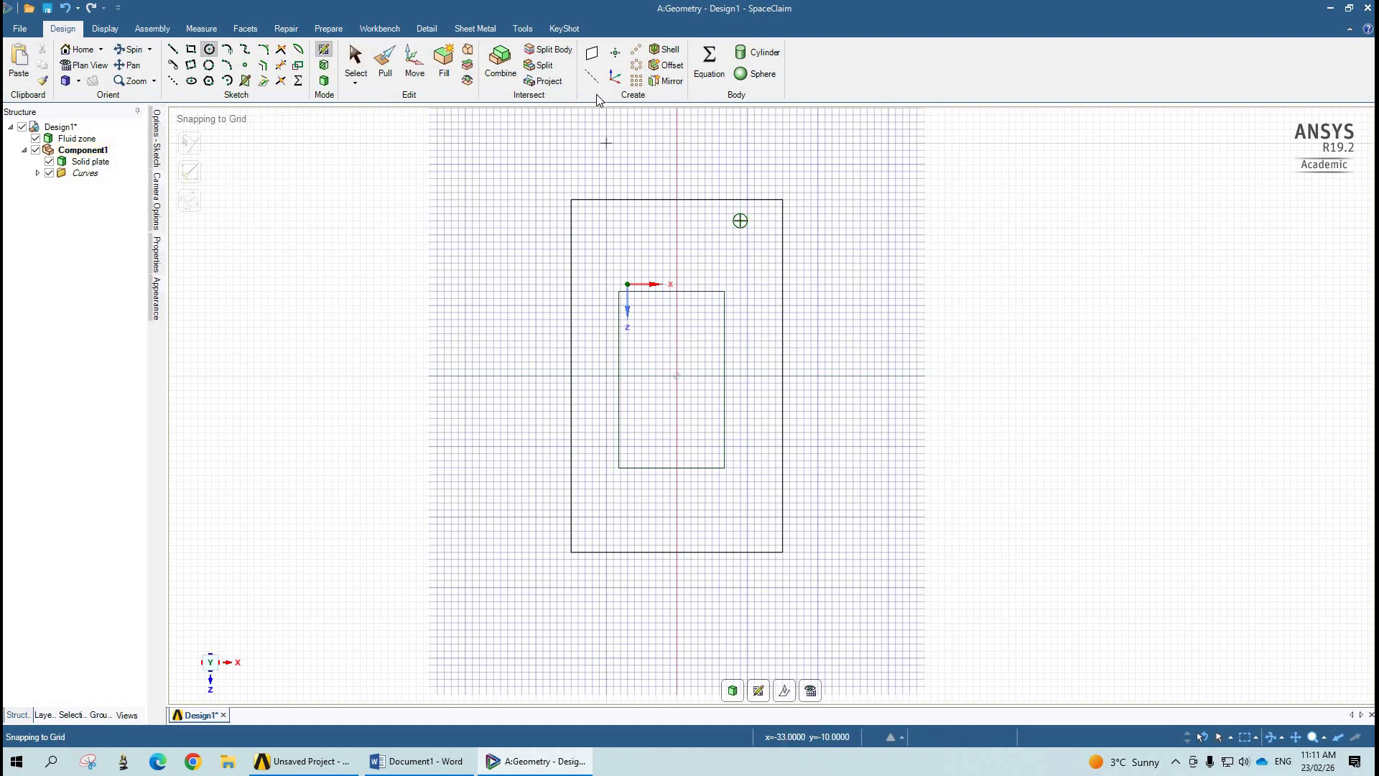
Set up a two-dimensional linear pattern of the circle with X and Y counts of 5, using the block's upper front edge for direction
click(636, 49)
click(740, 221)
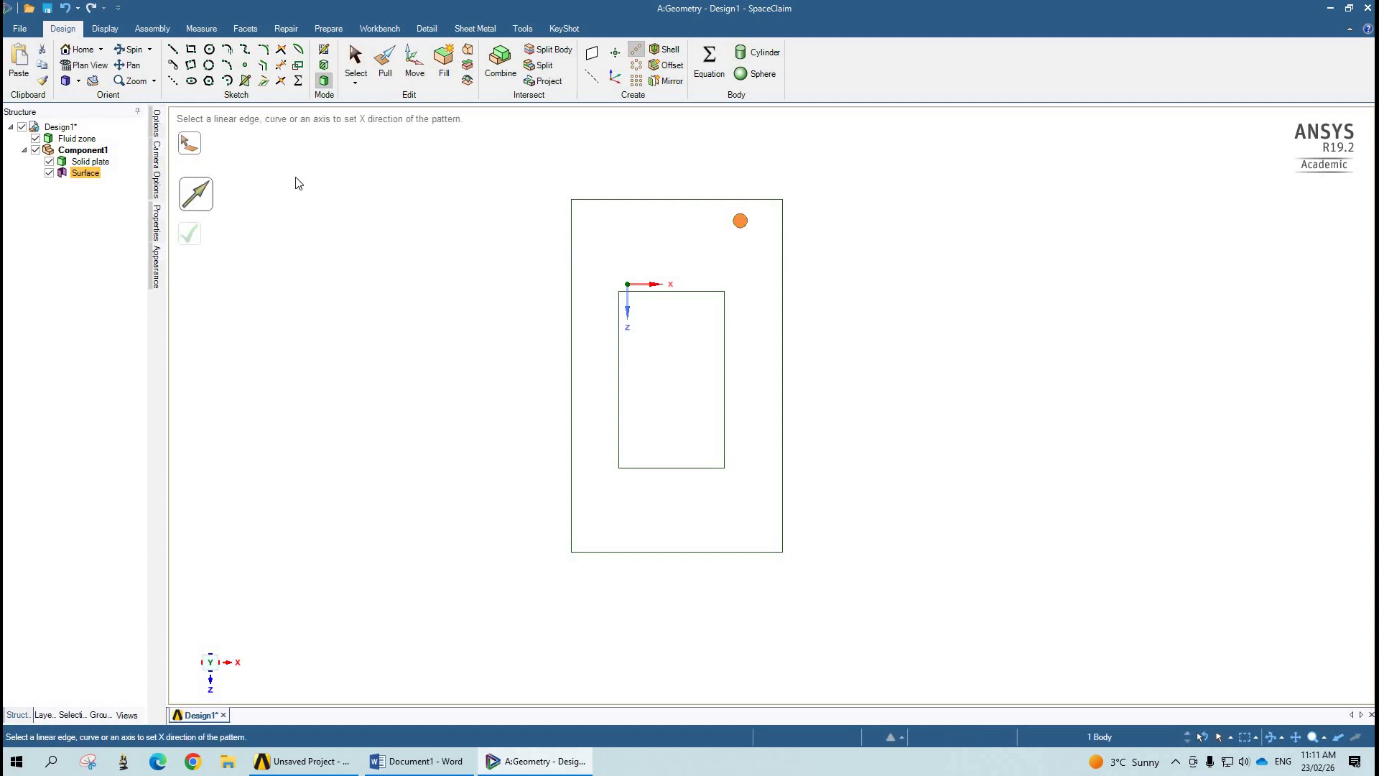
mouse_move(156, 131)
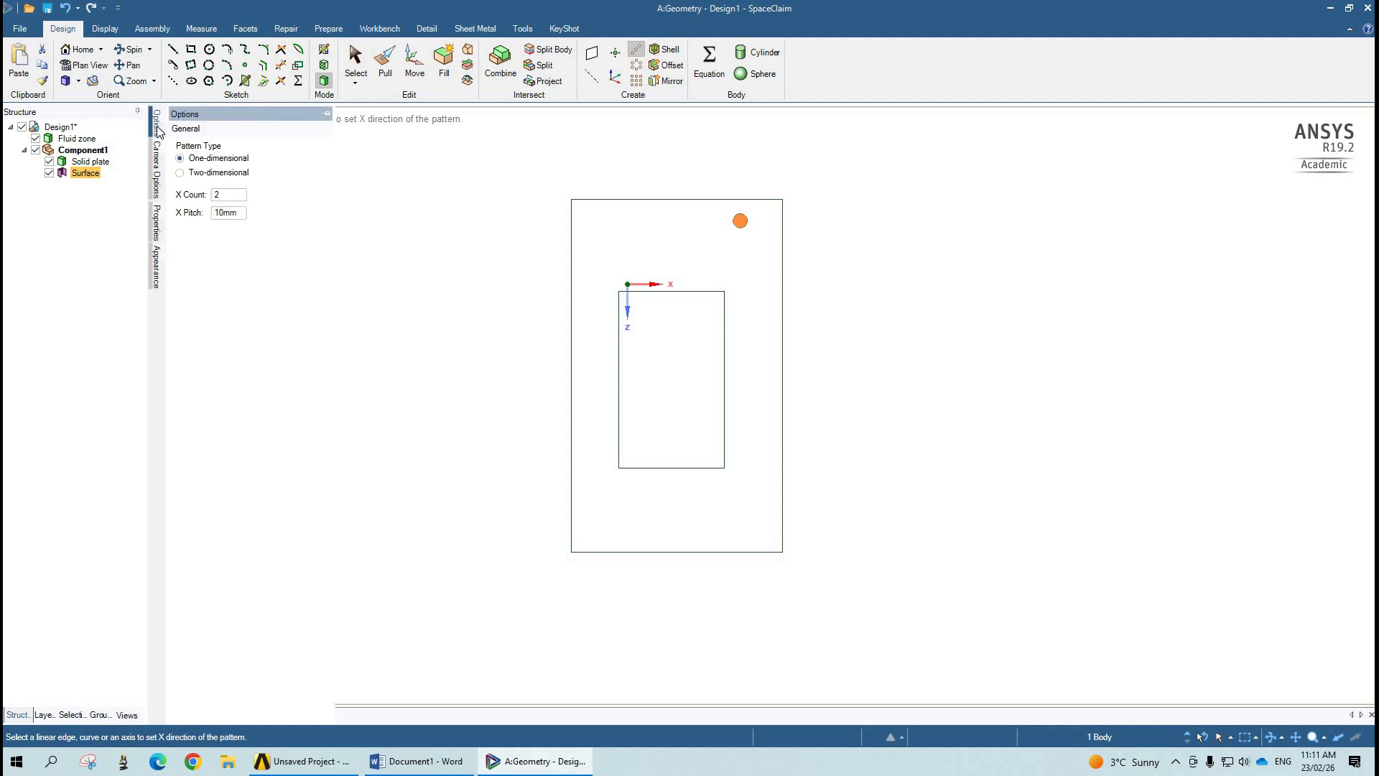
click(180, 173)
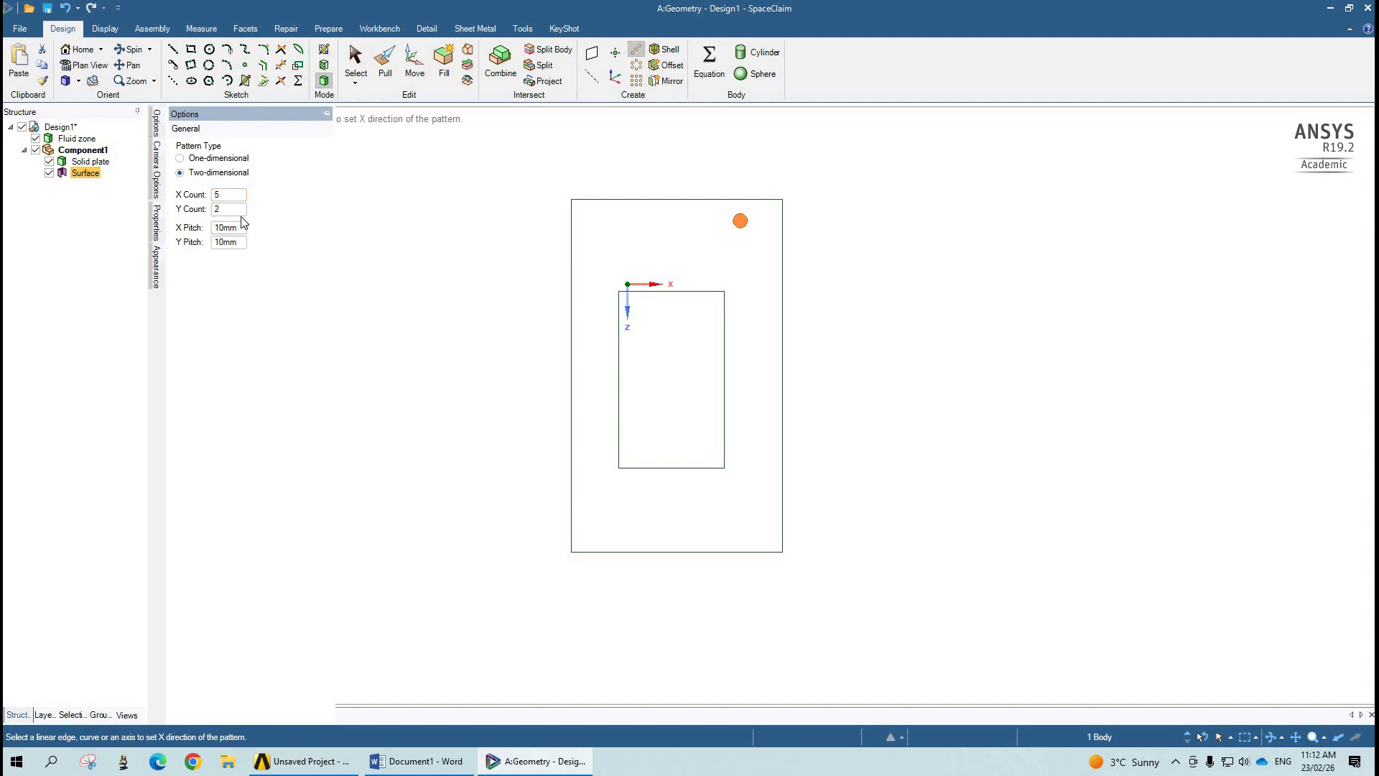
key(Tab)
key(Return)
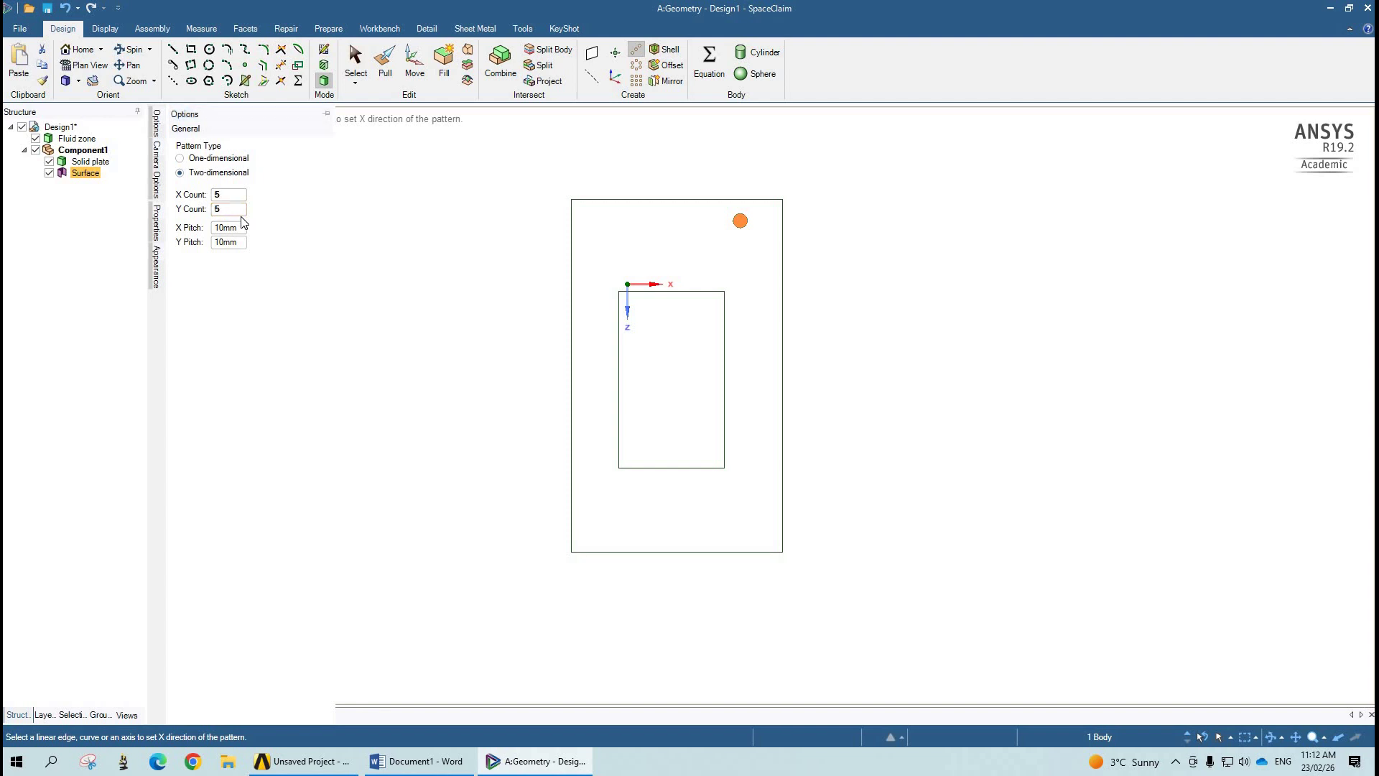
click(622, 200)
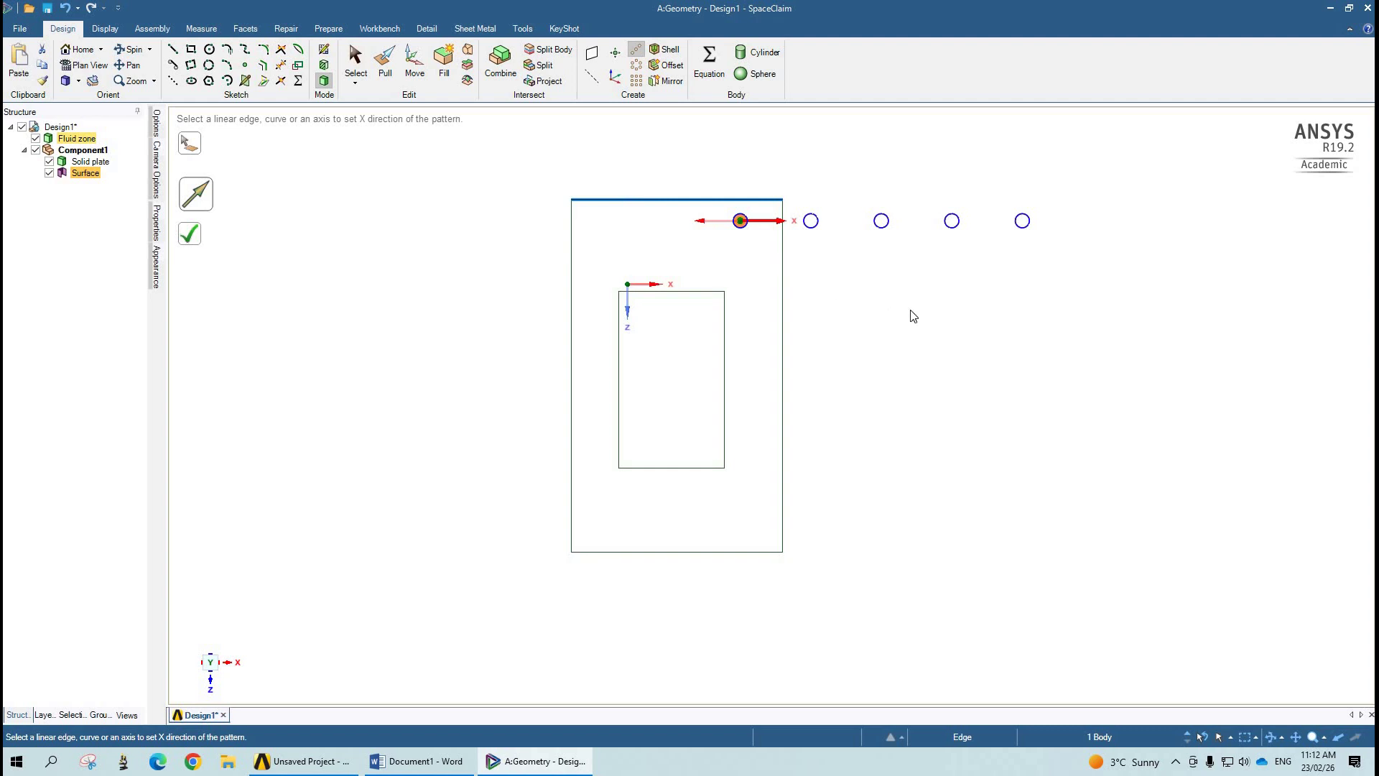
middle_drag(896, 342, 849, 389)
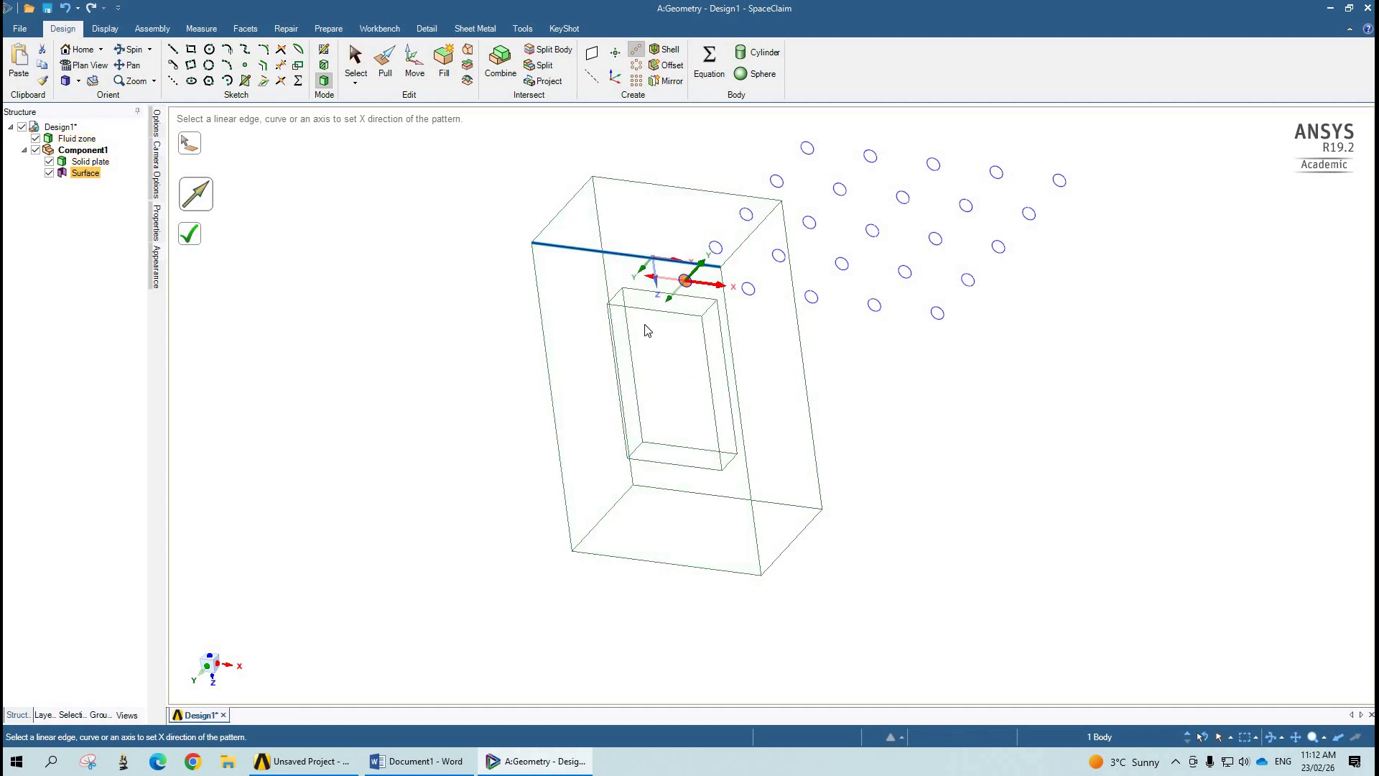
mouse_move(969, 439)
middle_down()
mouse_move(945, 462)
mouse_move(891, 454)
mouse_move(933, 468)
mouse_move(1001, 359)
mouse_move(980, 401)
mouse_move(918, 417)
middle_up()
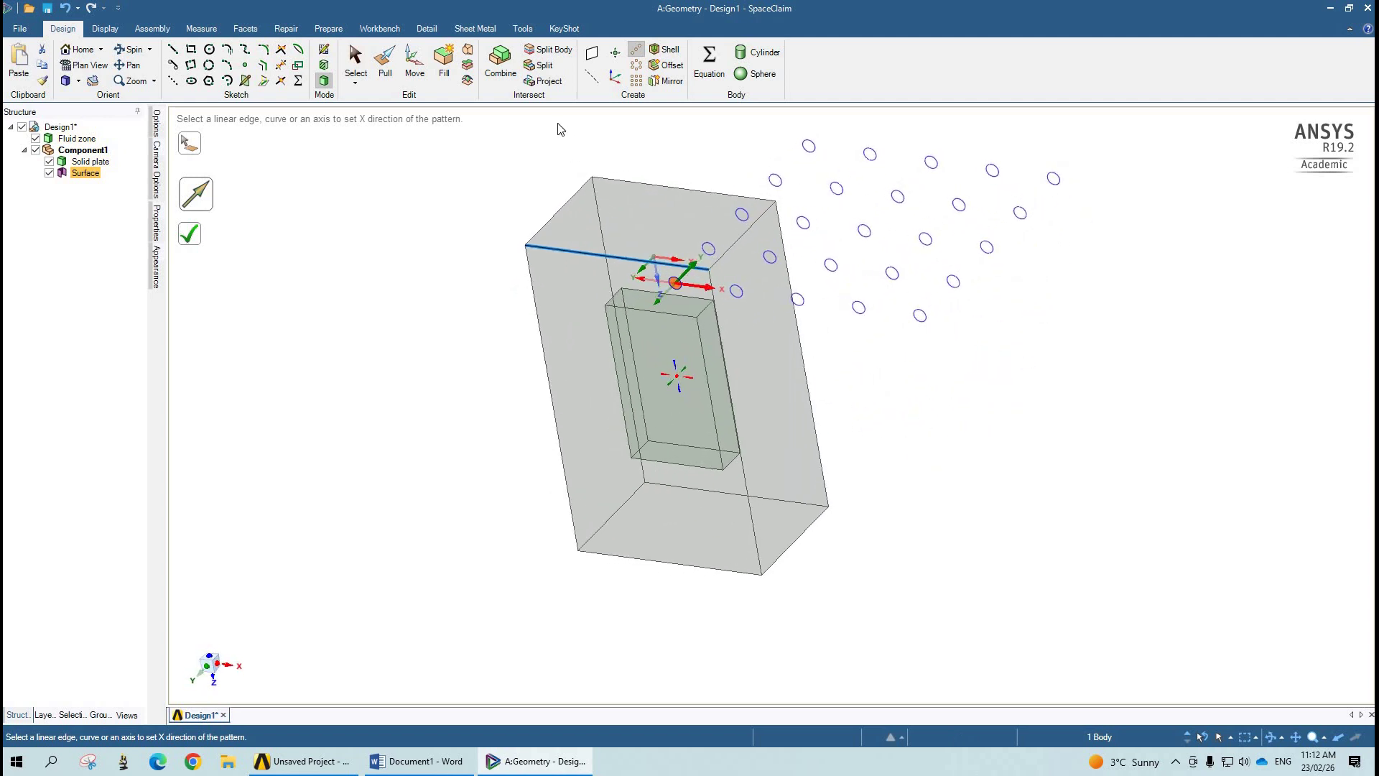
Undo the circle's linear pattern and delete the circle's Curves folder from Component1
click(65, 9)
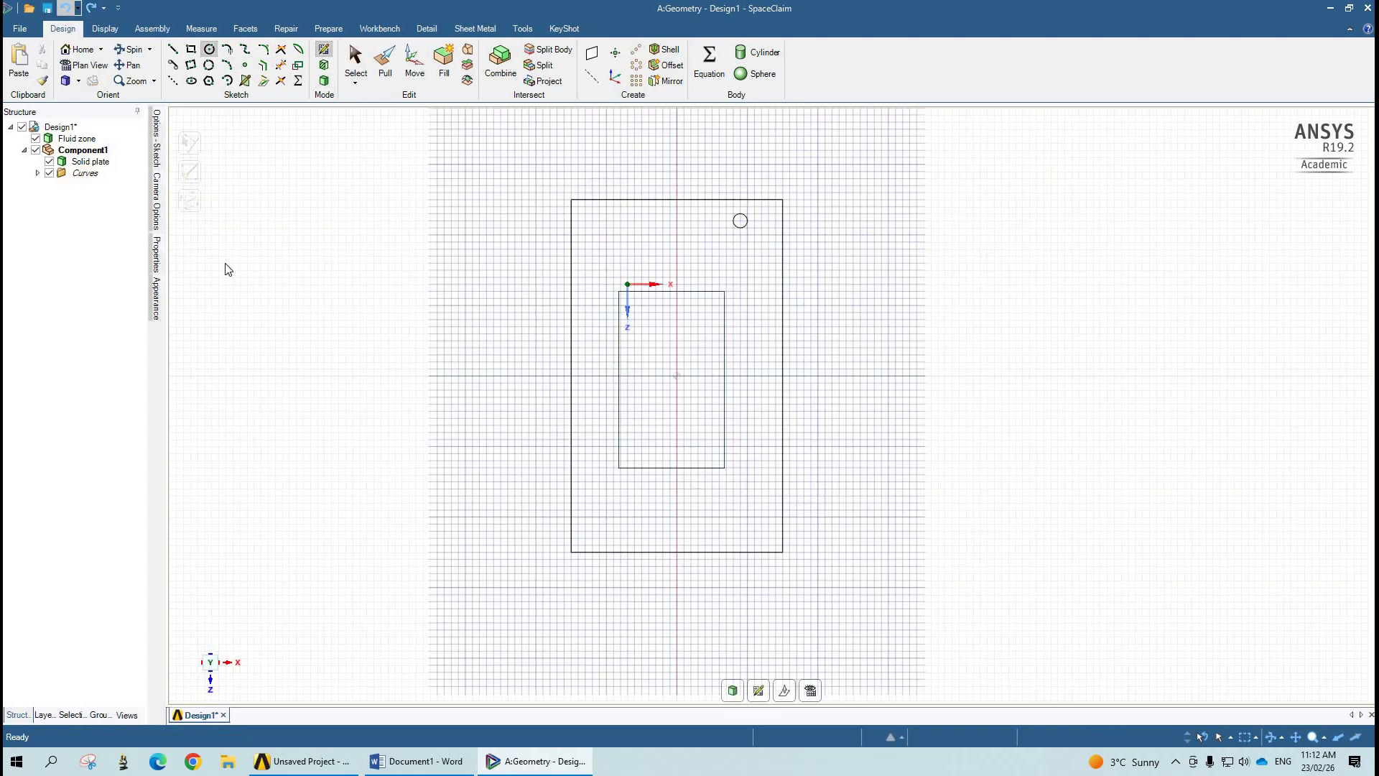
click(38, 174)
click(84, 176)
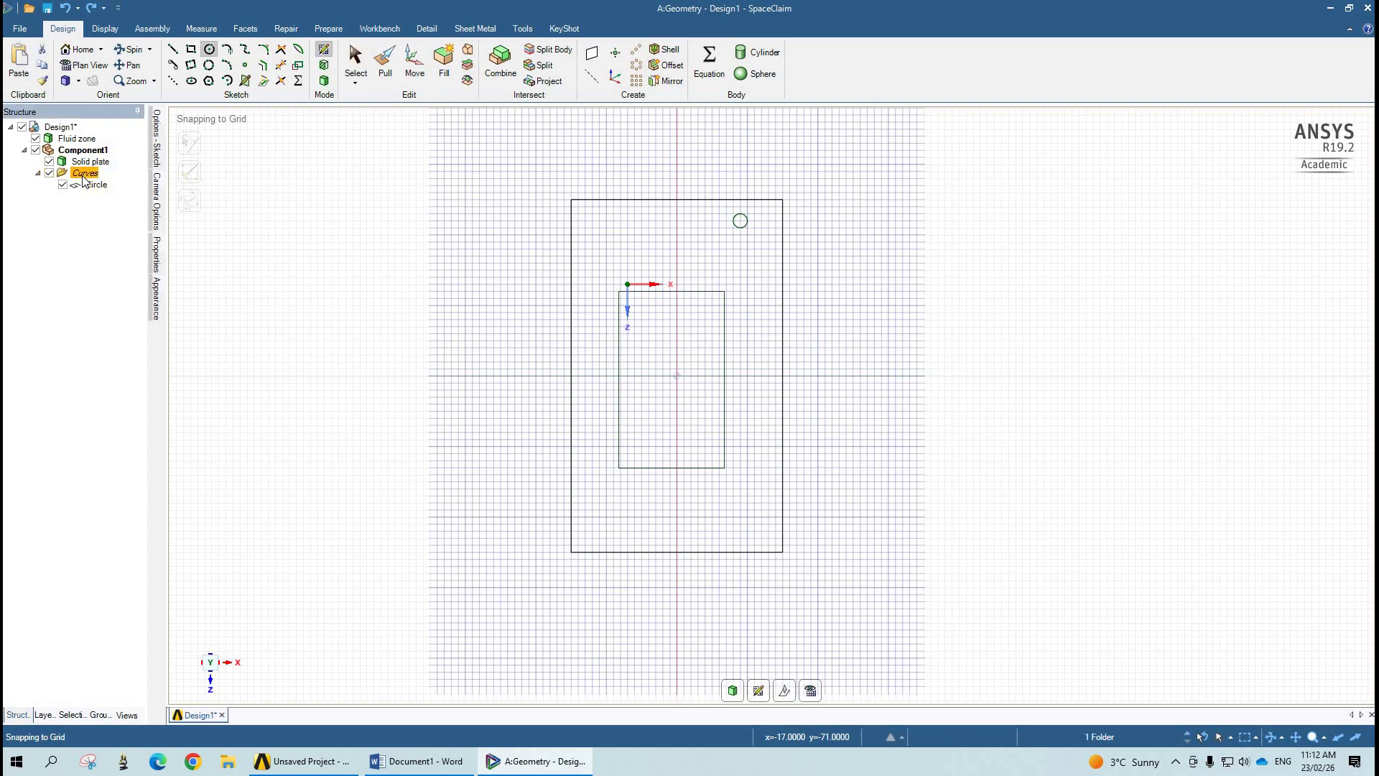
right_click(108, 196)
click(119, 207)
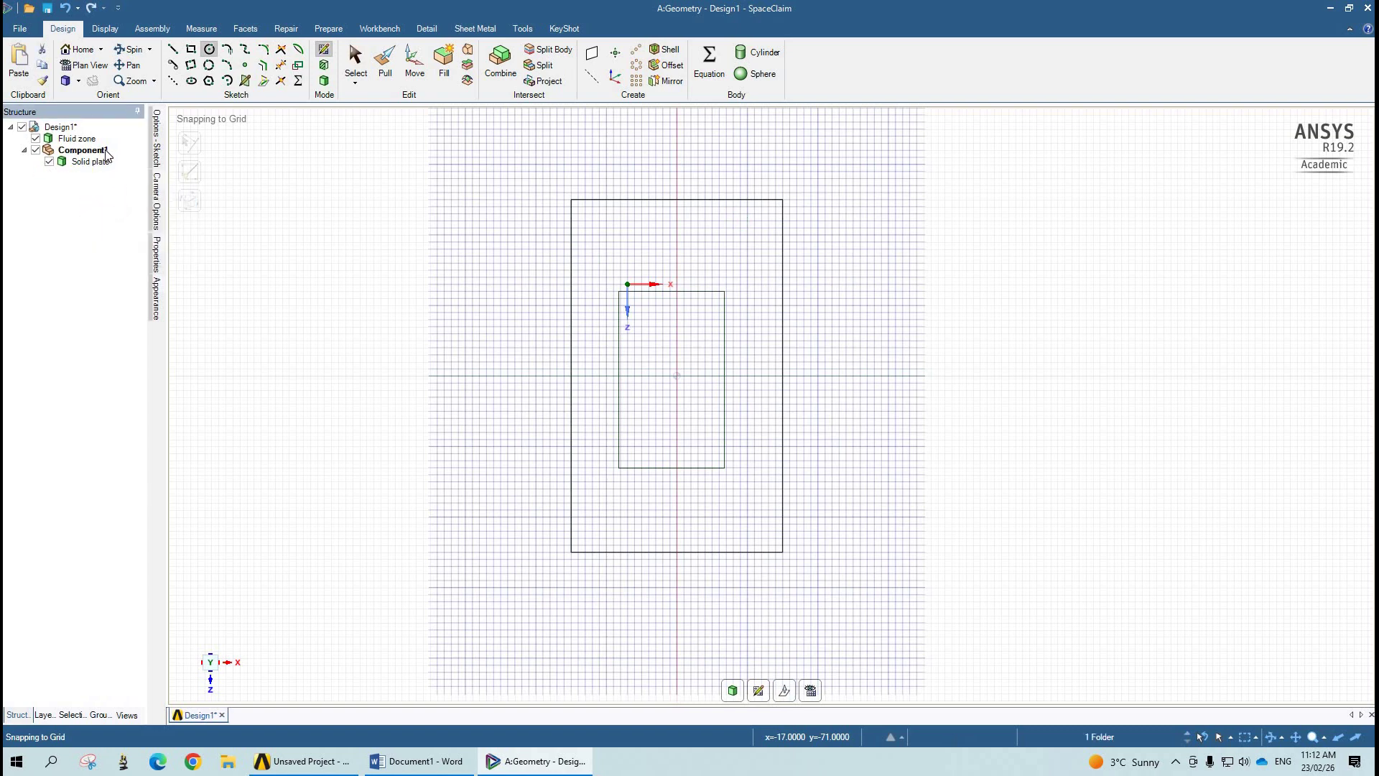
Make Design1 the active component
right_click(64, 130)
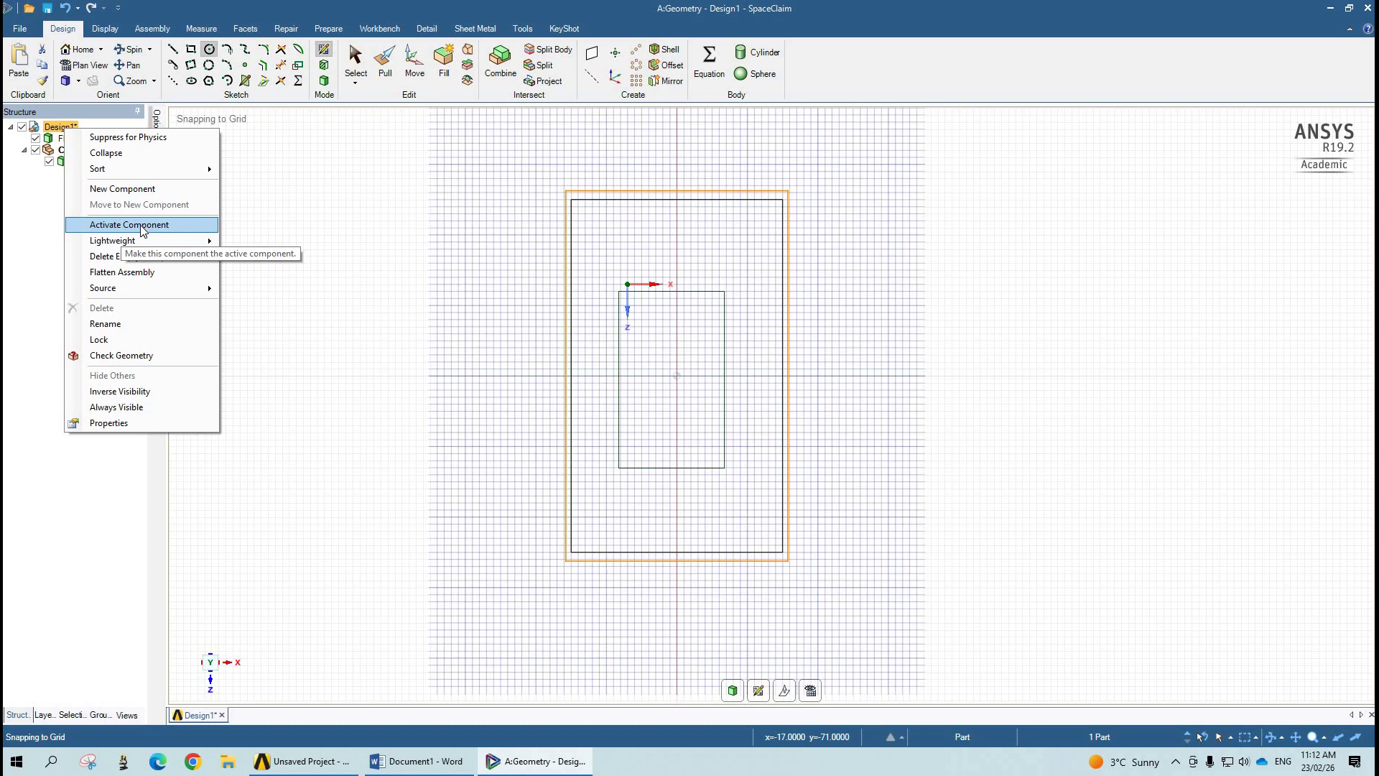
click(661, 234)
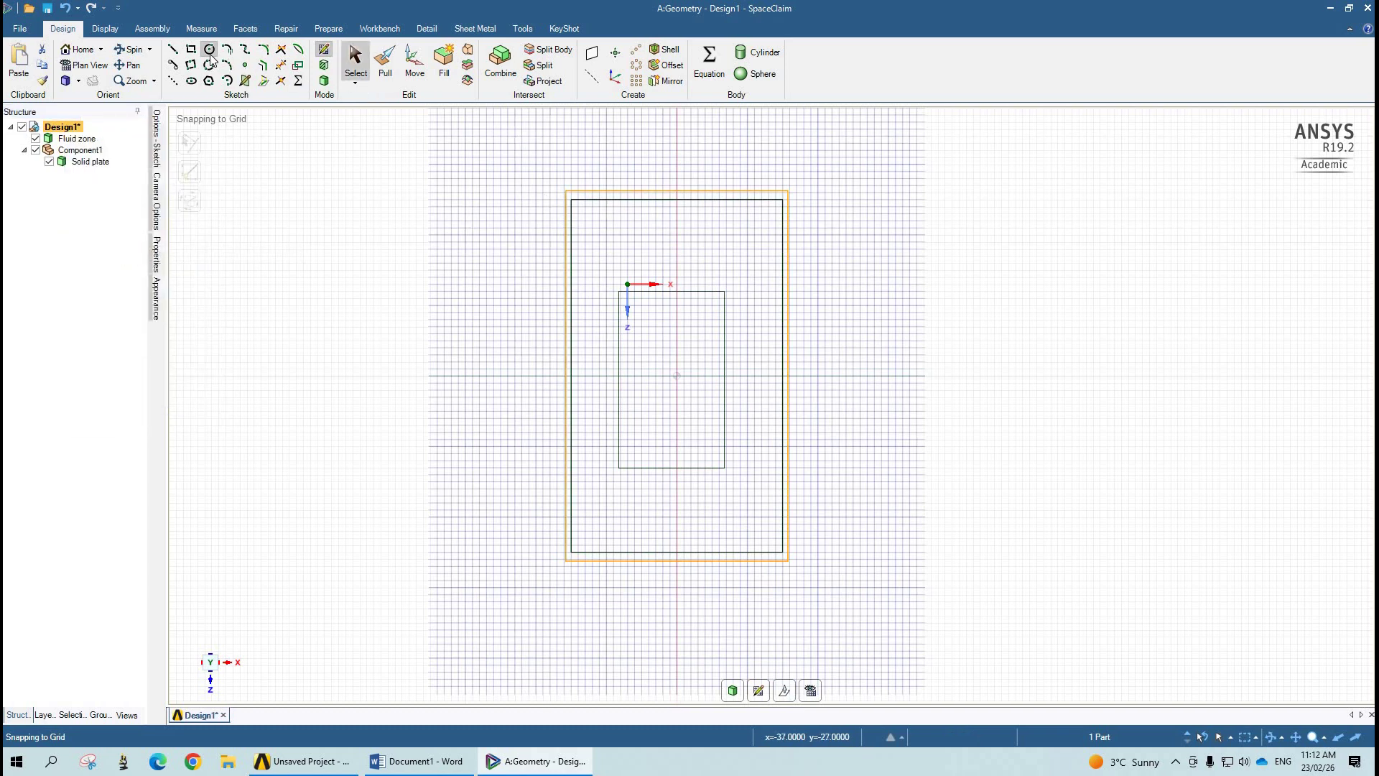
Sketch a 2 mm diameter circle near the front face's upper right corner and create a 3 by 5 linear pattern of it along the upper edge
click(744, 222)
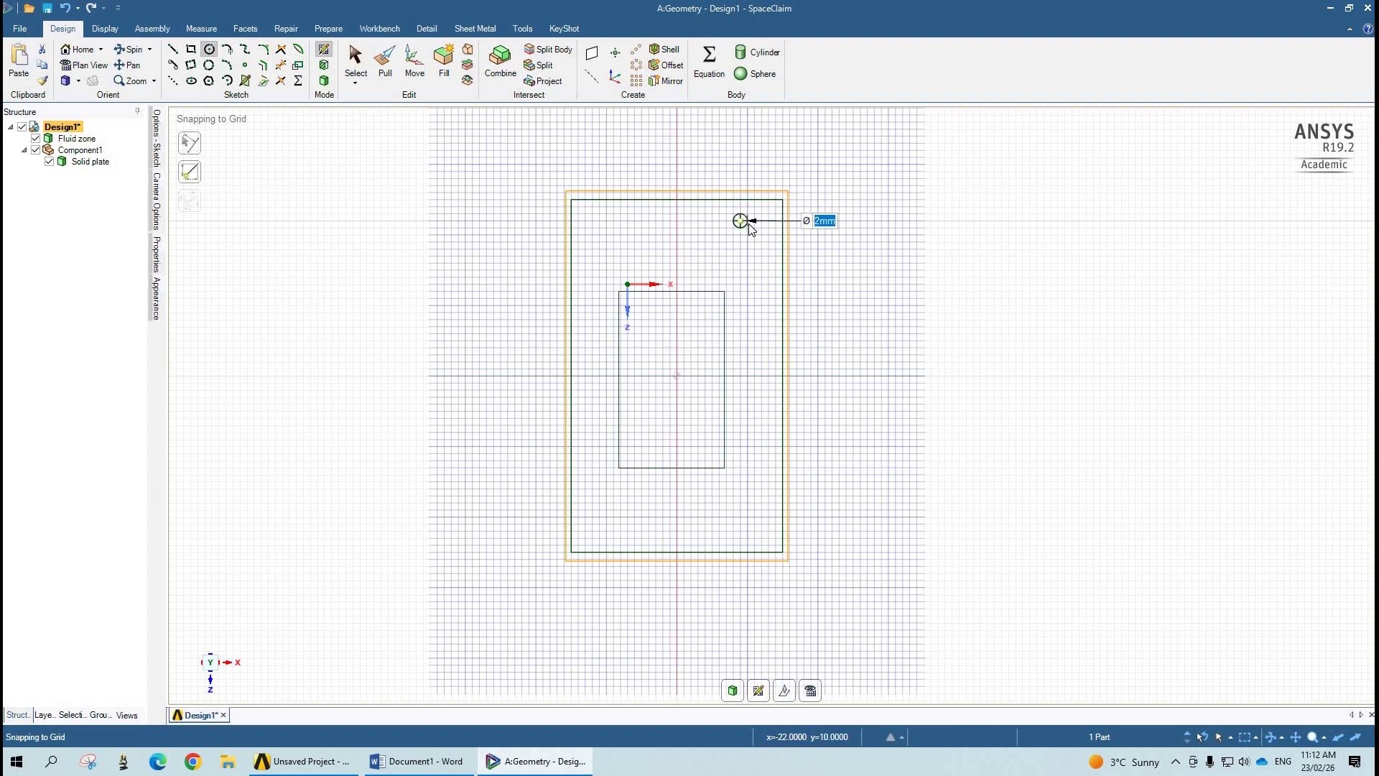
click(748, 226)
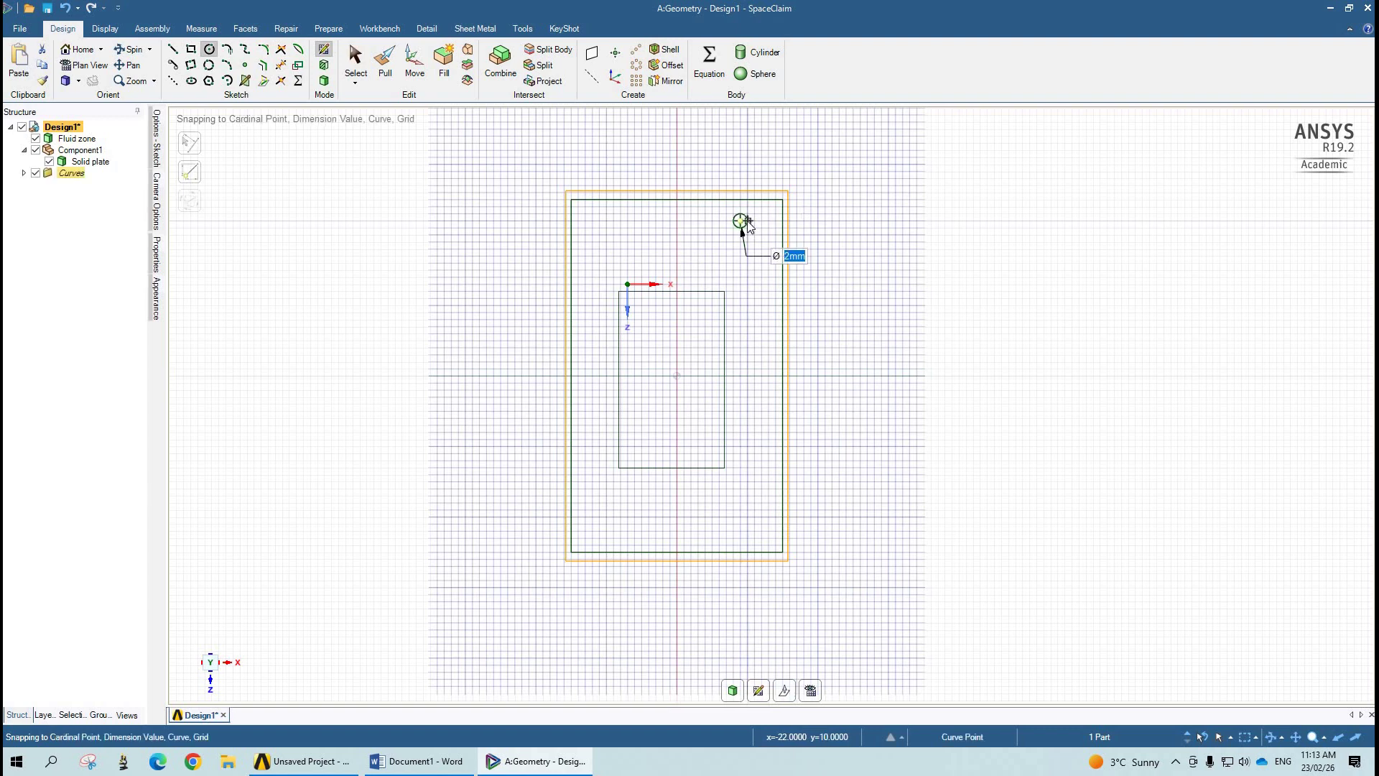
click(637, 50)
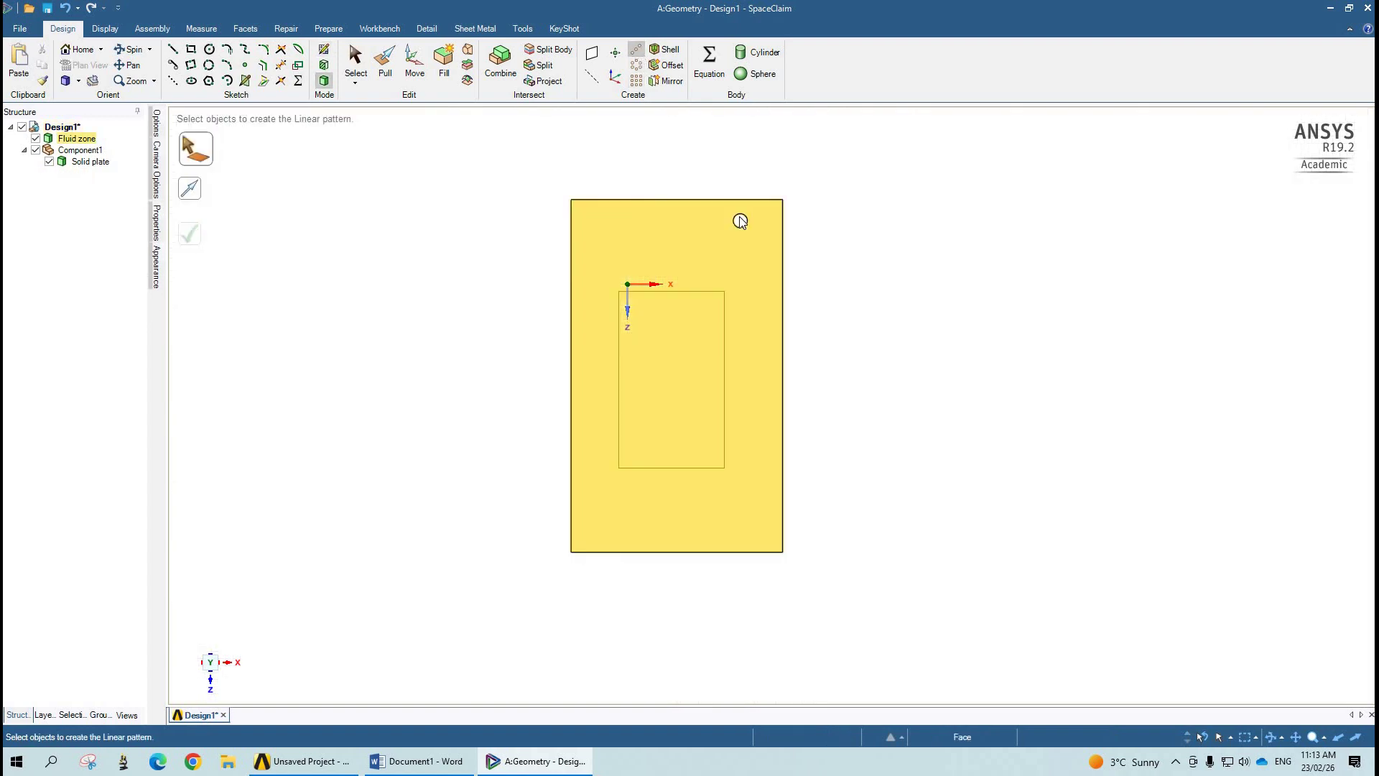
click(740, 222)
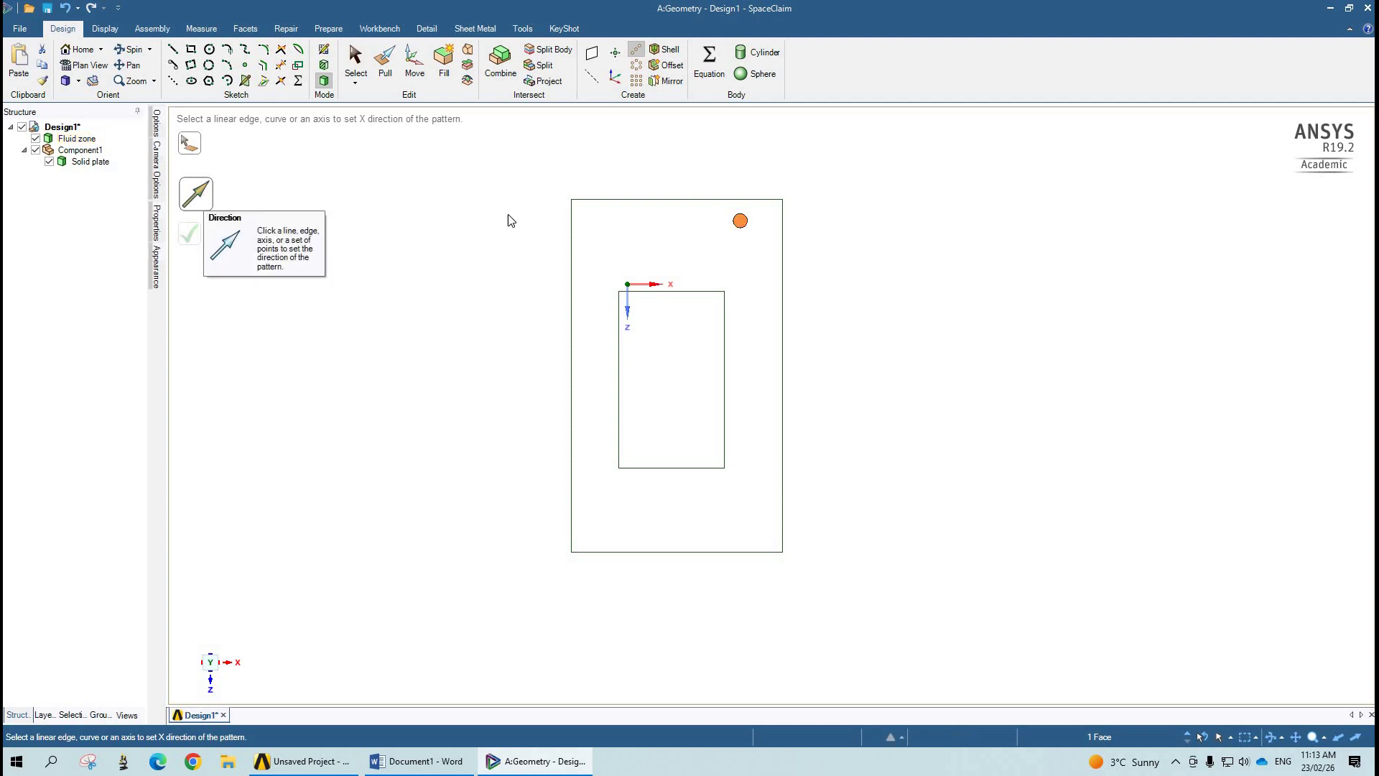
click(633, 206)
mouse_move(874, 316)
middle_down()
mouse_move(791, 347)
mouse_move(841, 344)
mouse_move(798, 283)
mouse_move(783, 330)
mouse_move(792, 338)
mouse_move(819, 317)
mouse_move(816, 342)
mouse_move(788, 364)
mouse_move(853, 321)
mouse_move(893, 316)
mouse_move(826, 303)
middle_up()
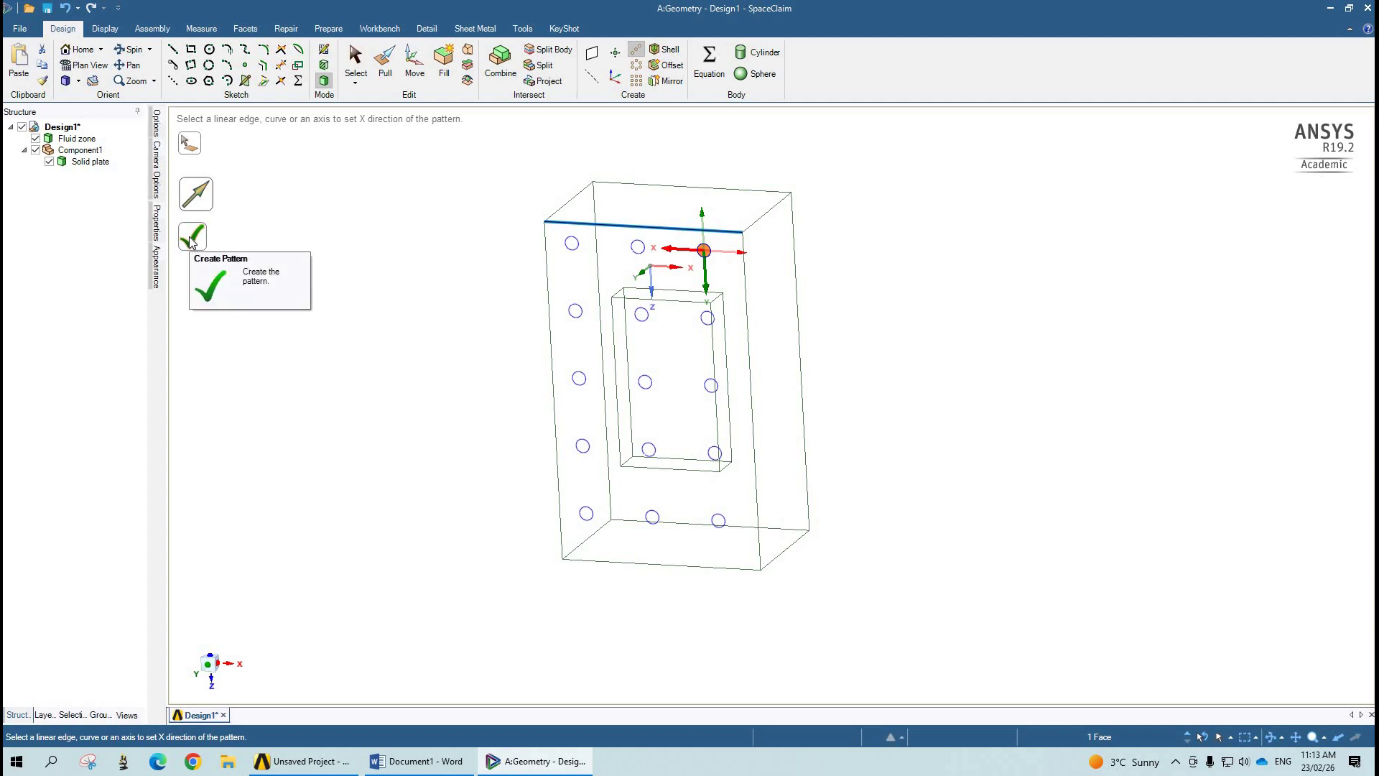
click(192, 238)
click(100, 150)
click(129, 191)
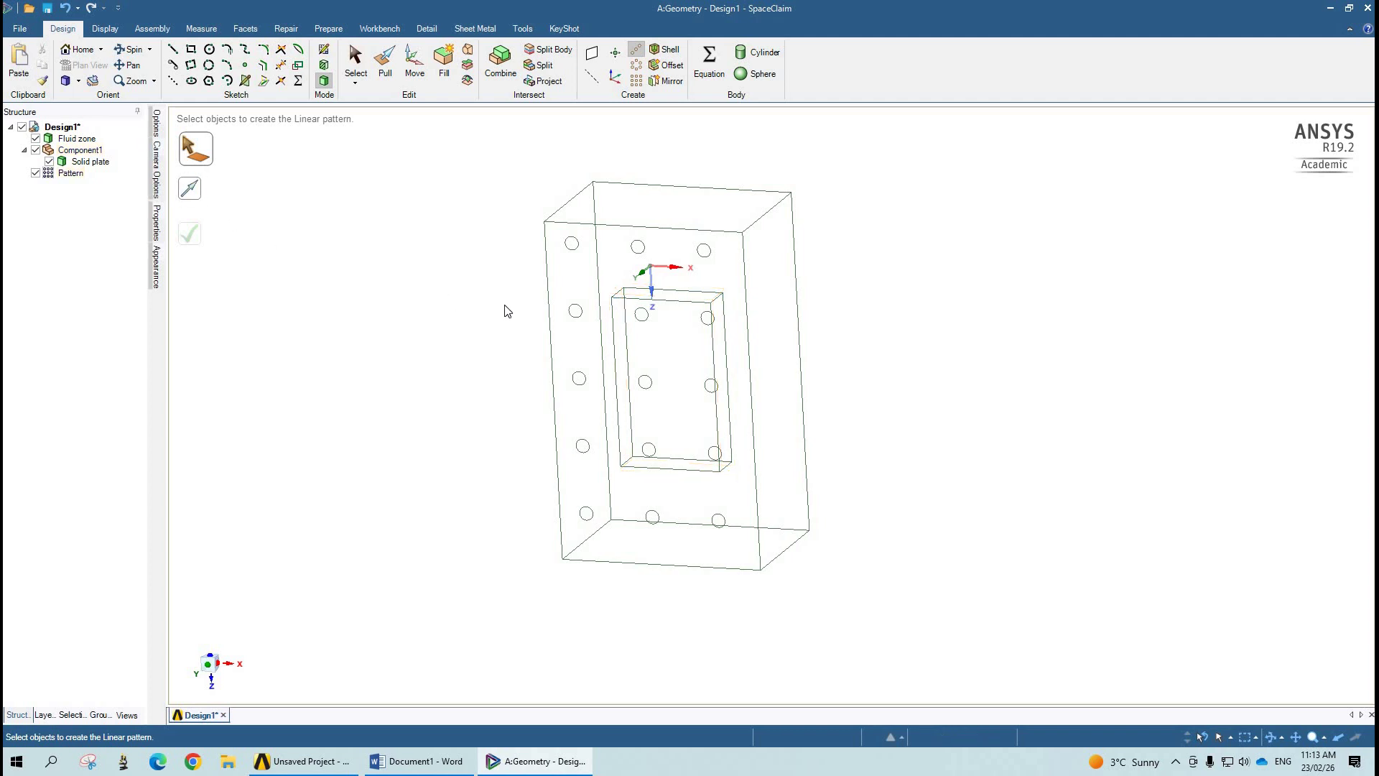
Sketch a 5 mm diameter circle at the centre of the Fluid zone's top face and turn it into a solid-mode face imprint
mouse_move(798, 377)
middle_down()
mouse_move(886, 364)
mouse_move(960, 379)
mouse_move(838, 388)
mouse_move(833, 405)
mouse_move(1001, 308)
mouse_move(1000, 350)
mouse_move(1025, 323)
mouse_move(813, 209)
mouse_move(982, 286)
mouse_move(744, 279)
middle_up()
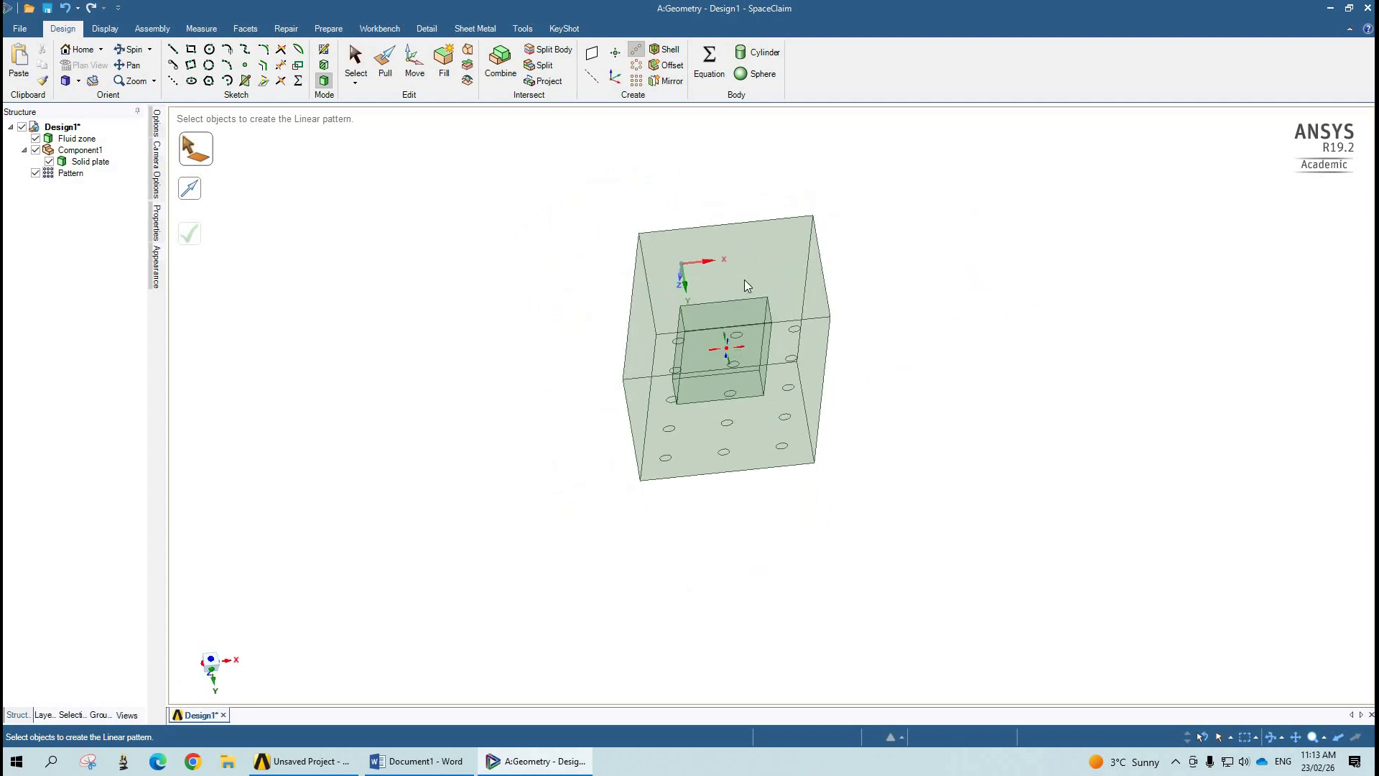
click(744, 279)
key(c)
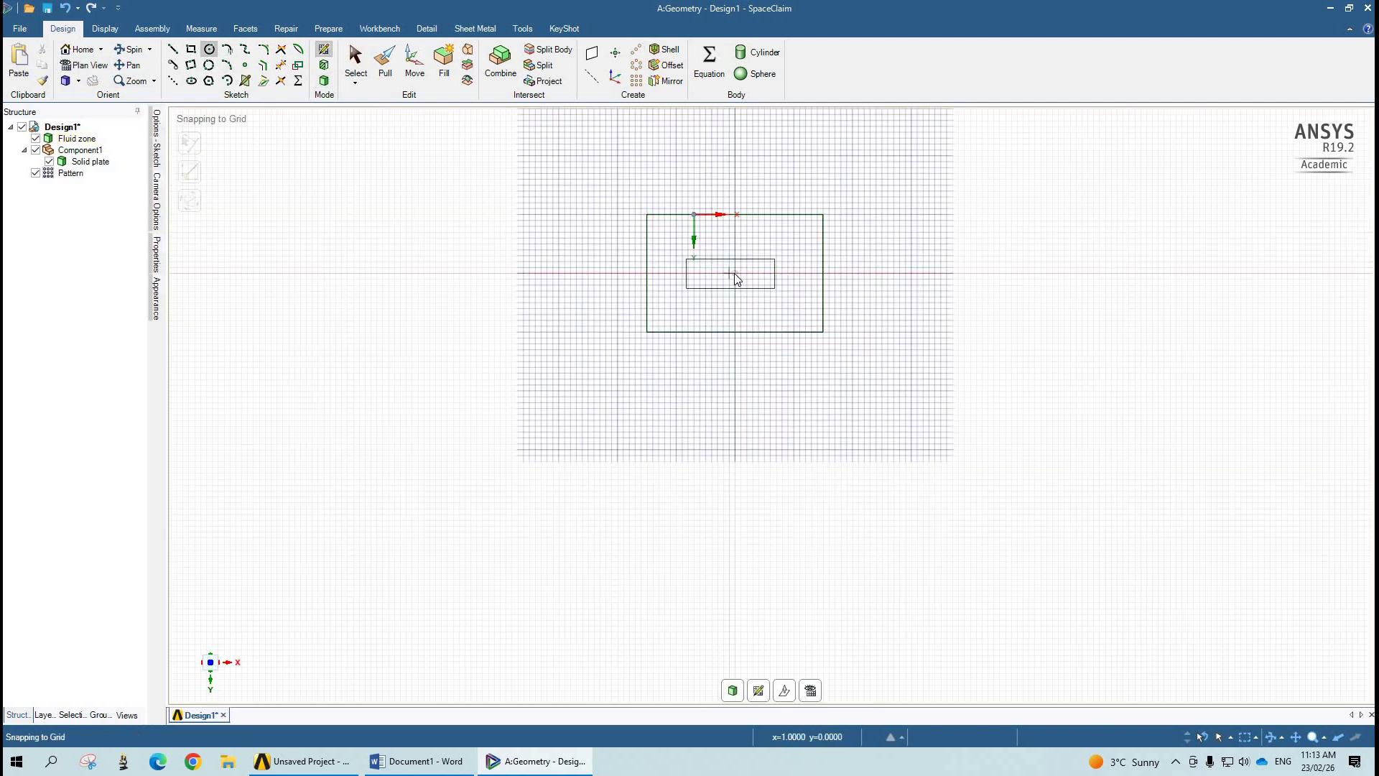
click(734, 273)
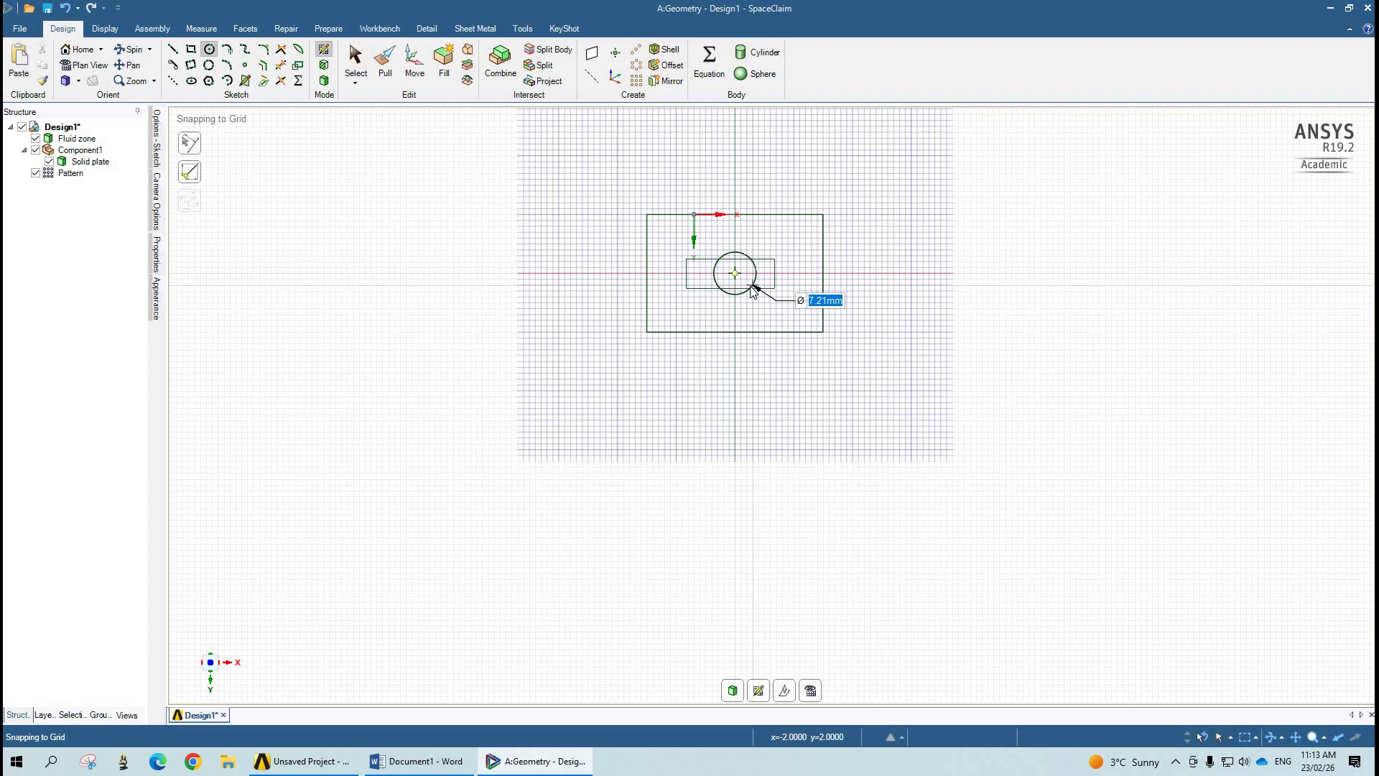
text(5)
key(Return)
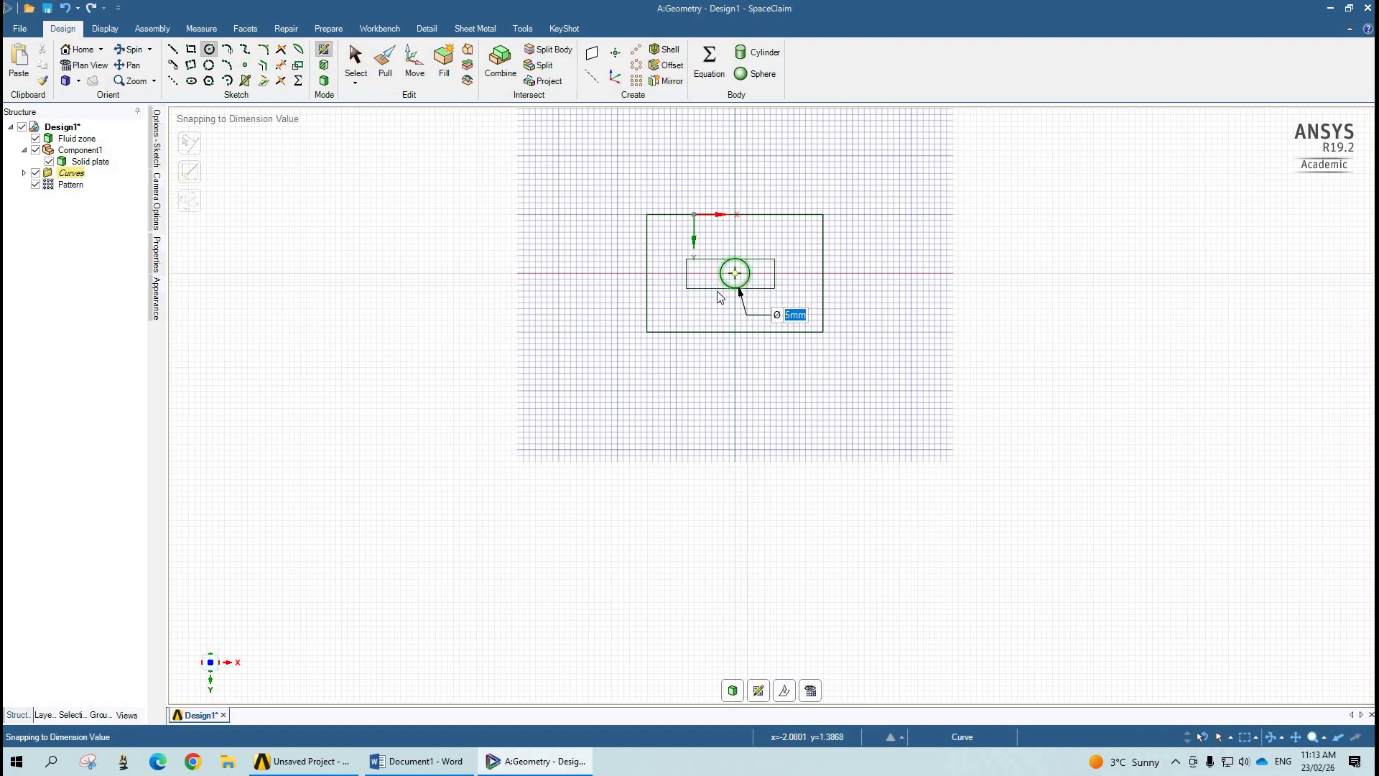
click(355, 61)
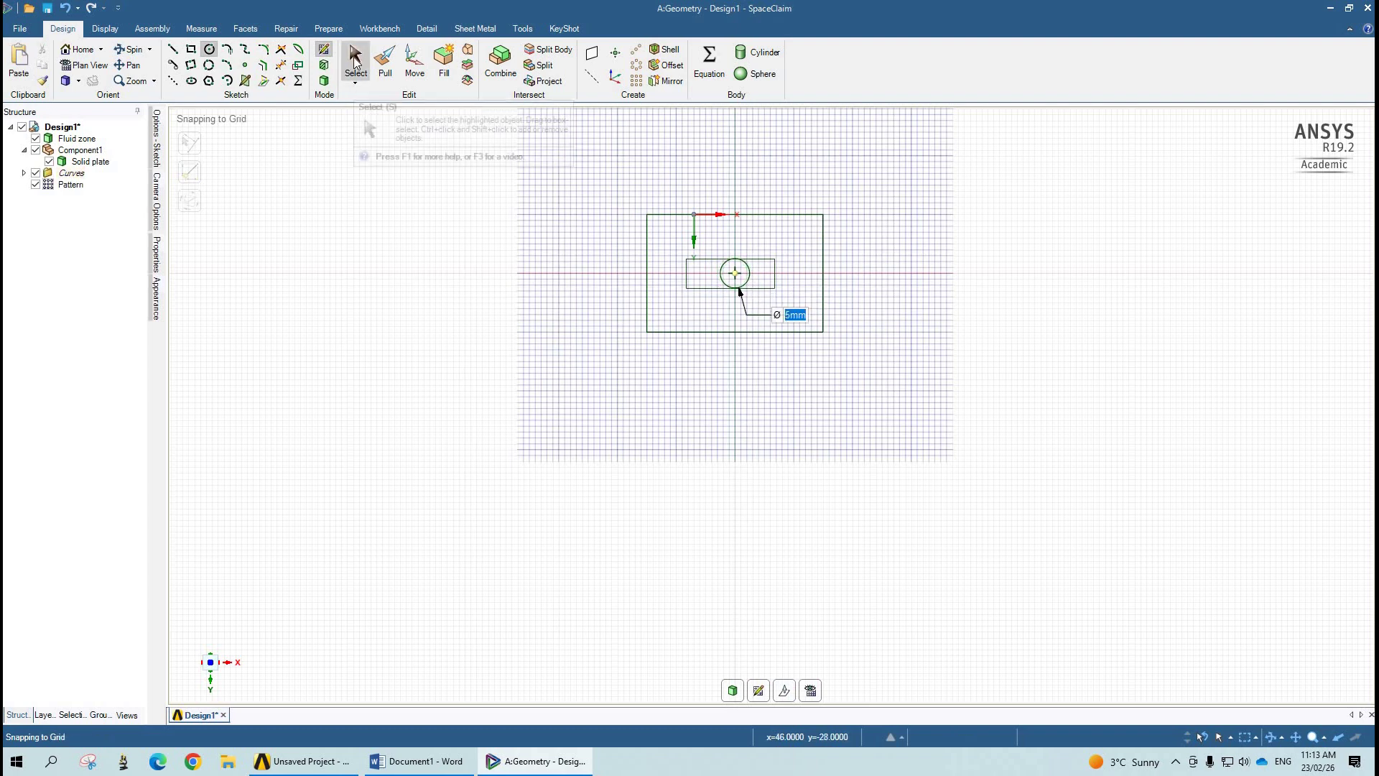
click(324, 80)
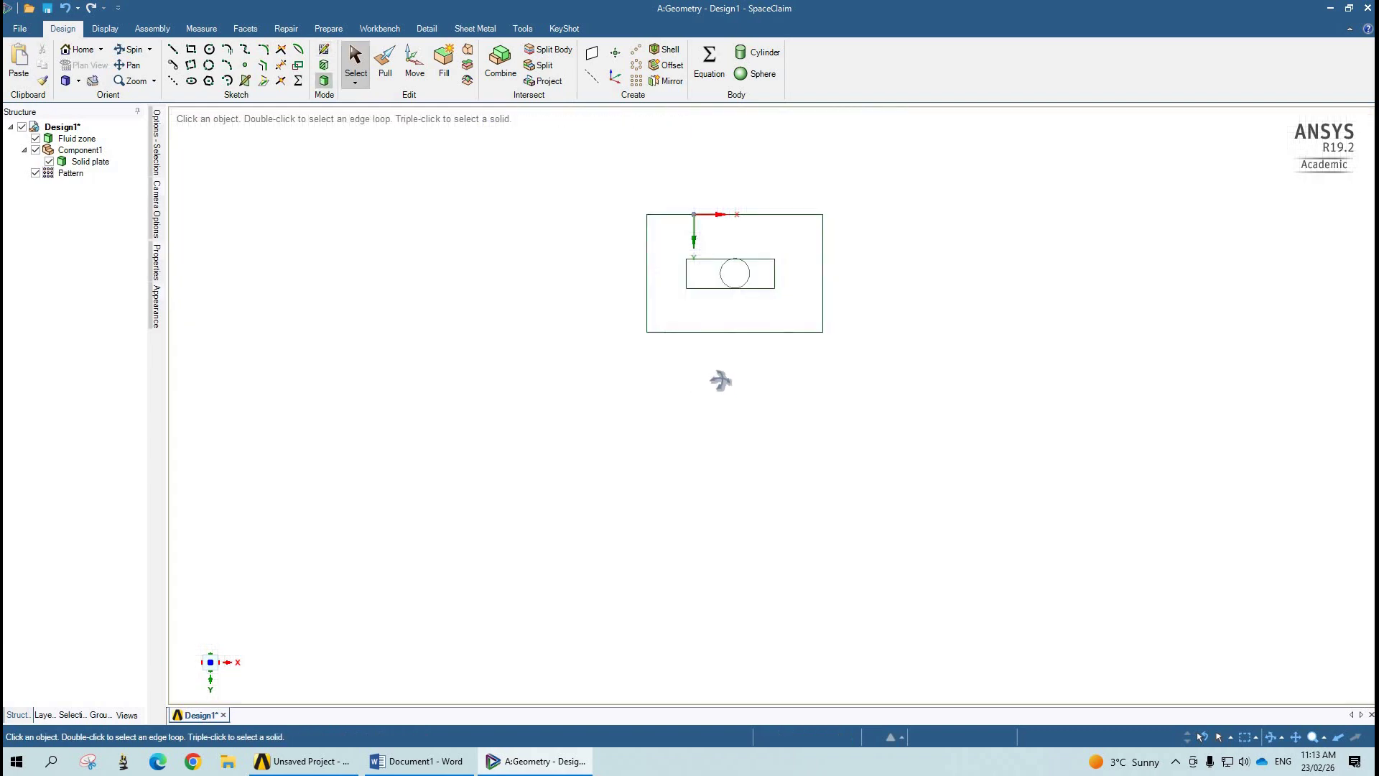
Examine the patterned circular inlets on the front face and the circular opening on the top face
click(763, 167)
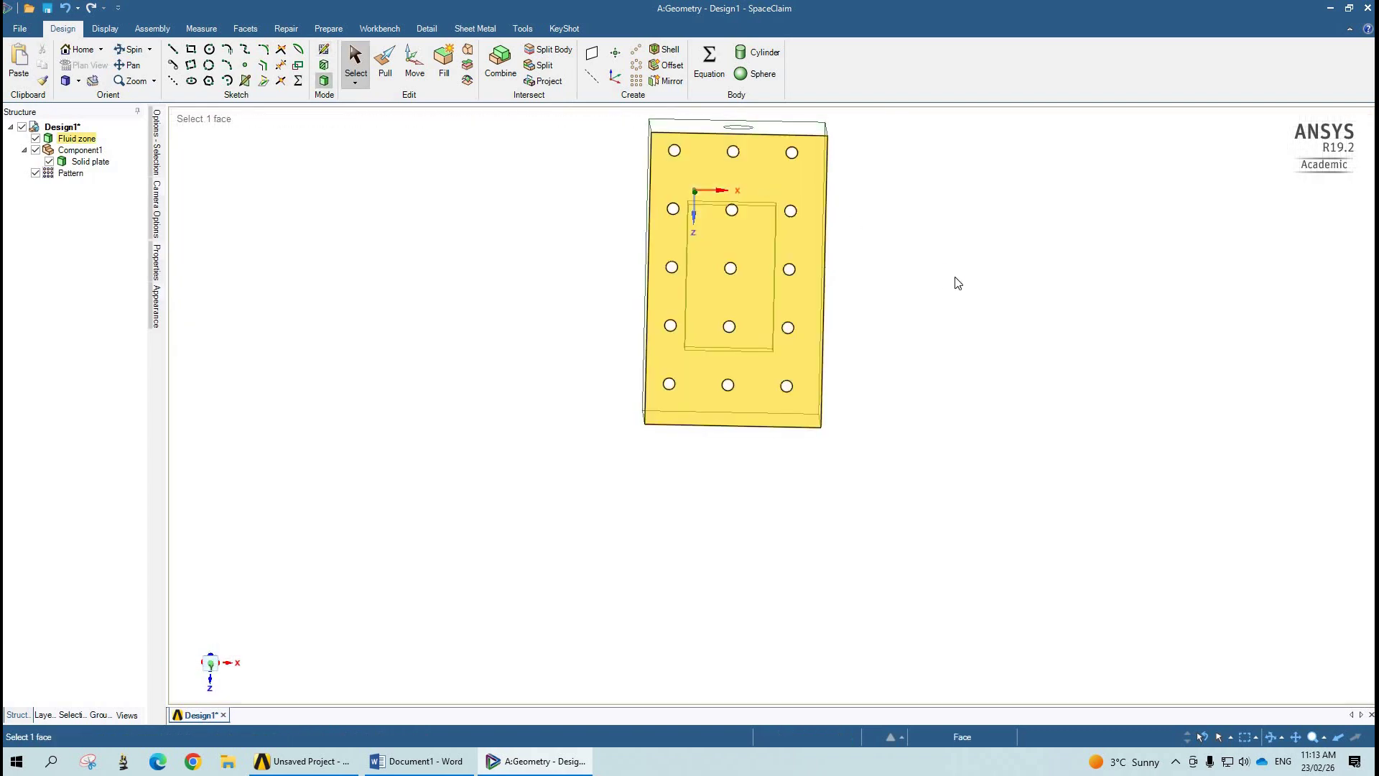
middle_drag(760, 240, 107, 68)
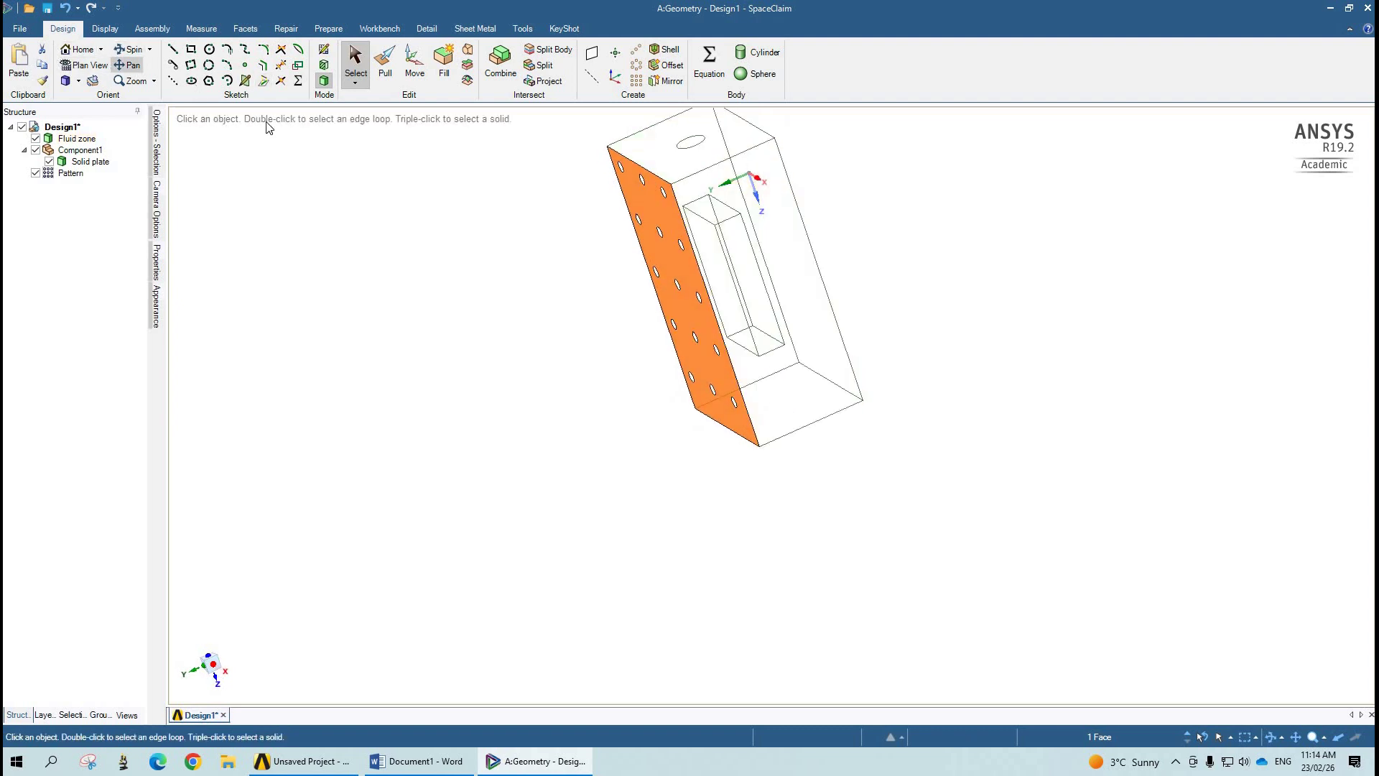
click(129, 65)
drag(773, 402, 825, 400)
middle_drag(826, 400, 827, 346)
click(828, 347)
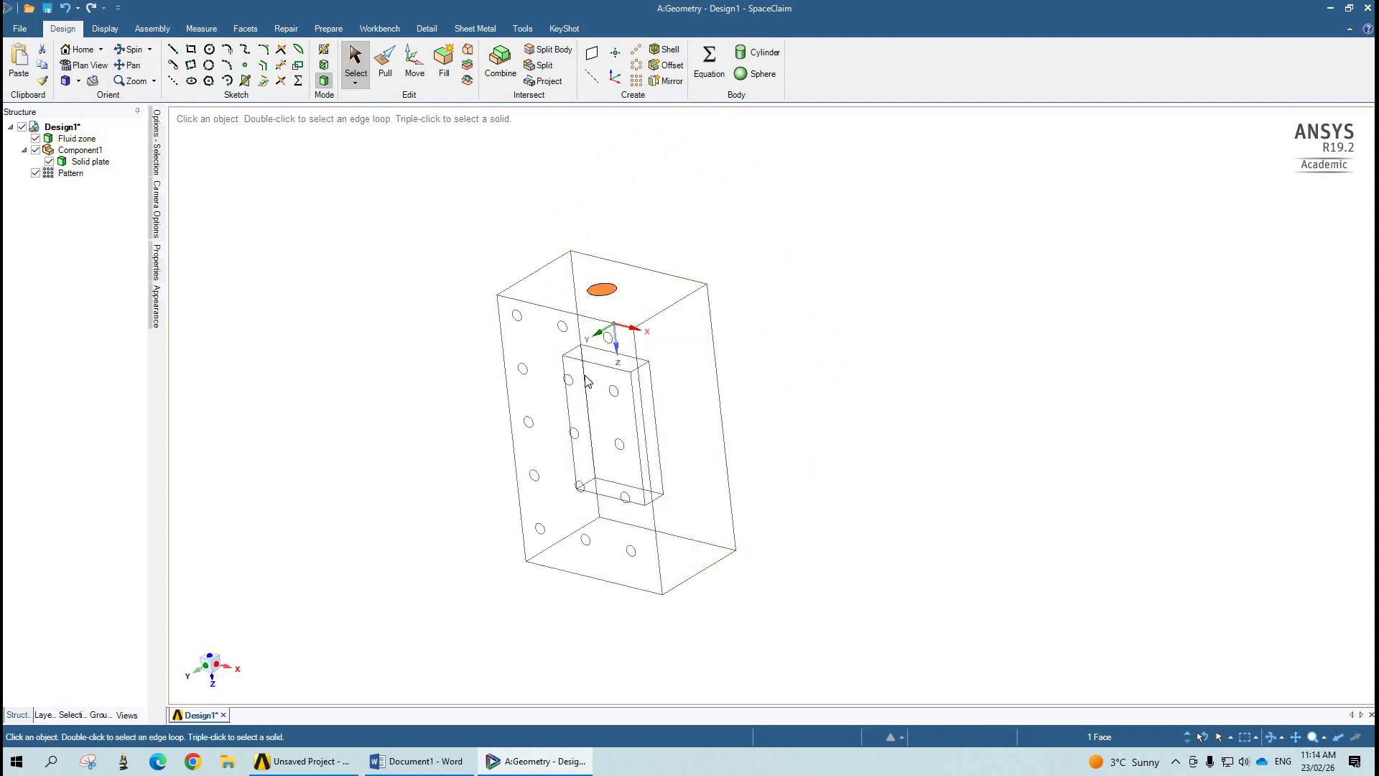
key(Escape)
middle_drag(785, 415, 821, 337)
middle_drag(841, 403, 182, 262)
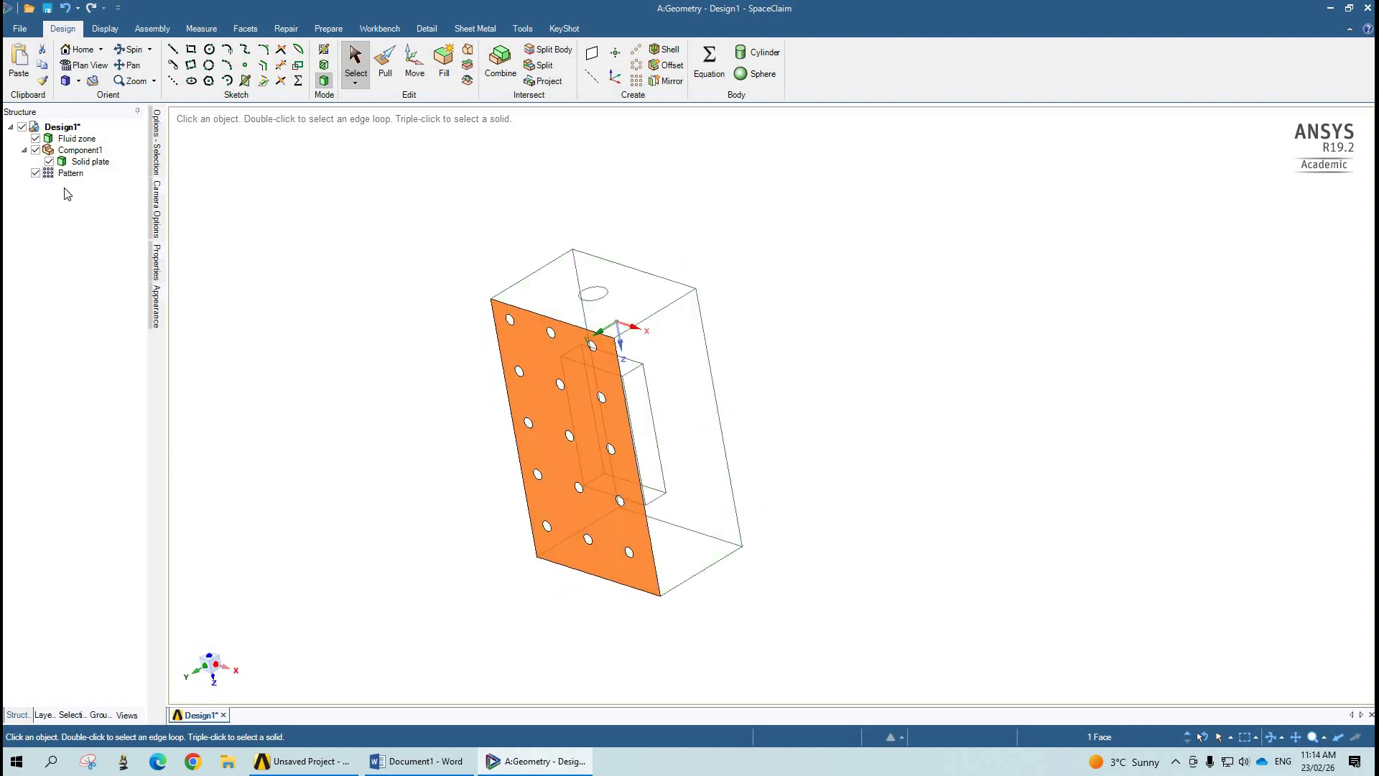
Delete the Pattern object from Design1 and check the circles on the front face
click(67, 176)
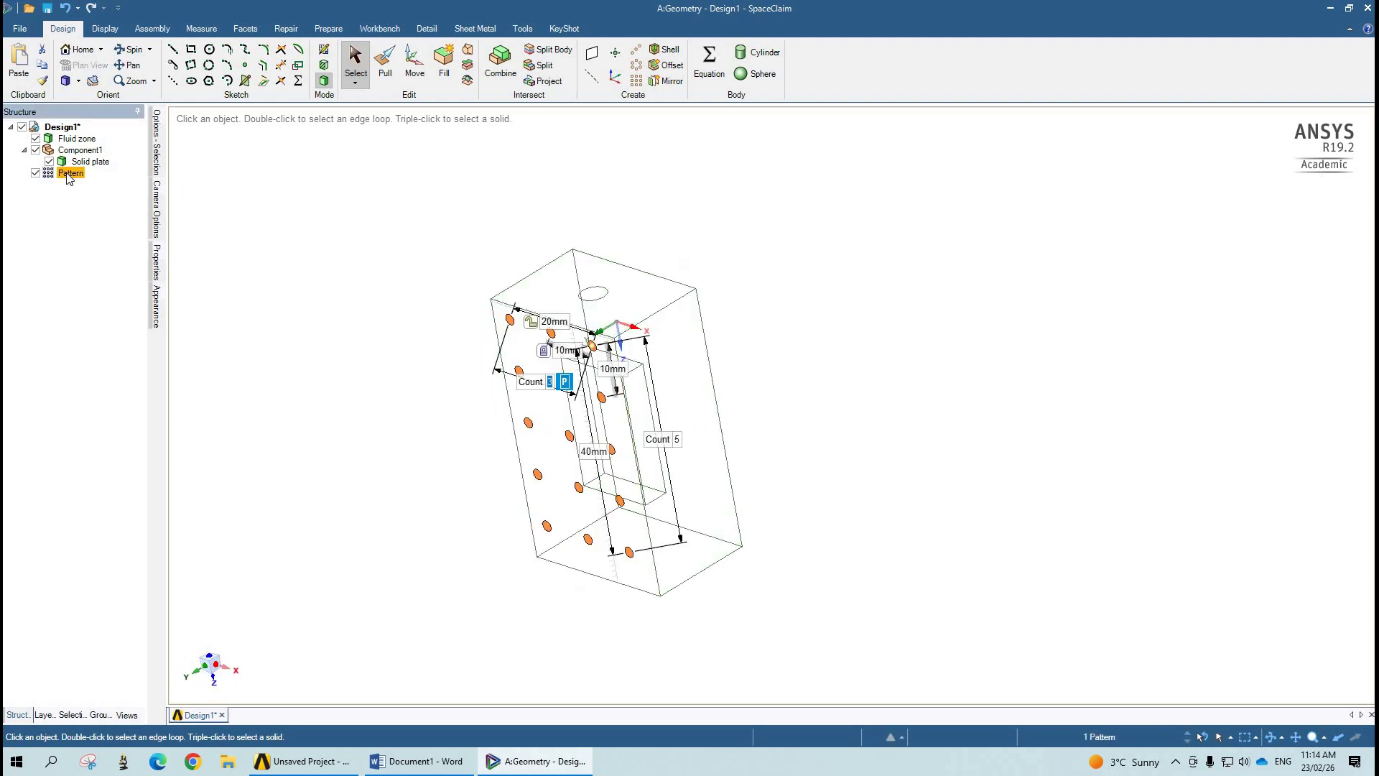
right_click(68, 178)
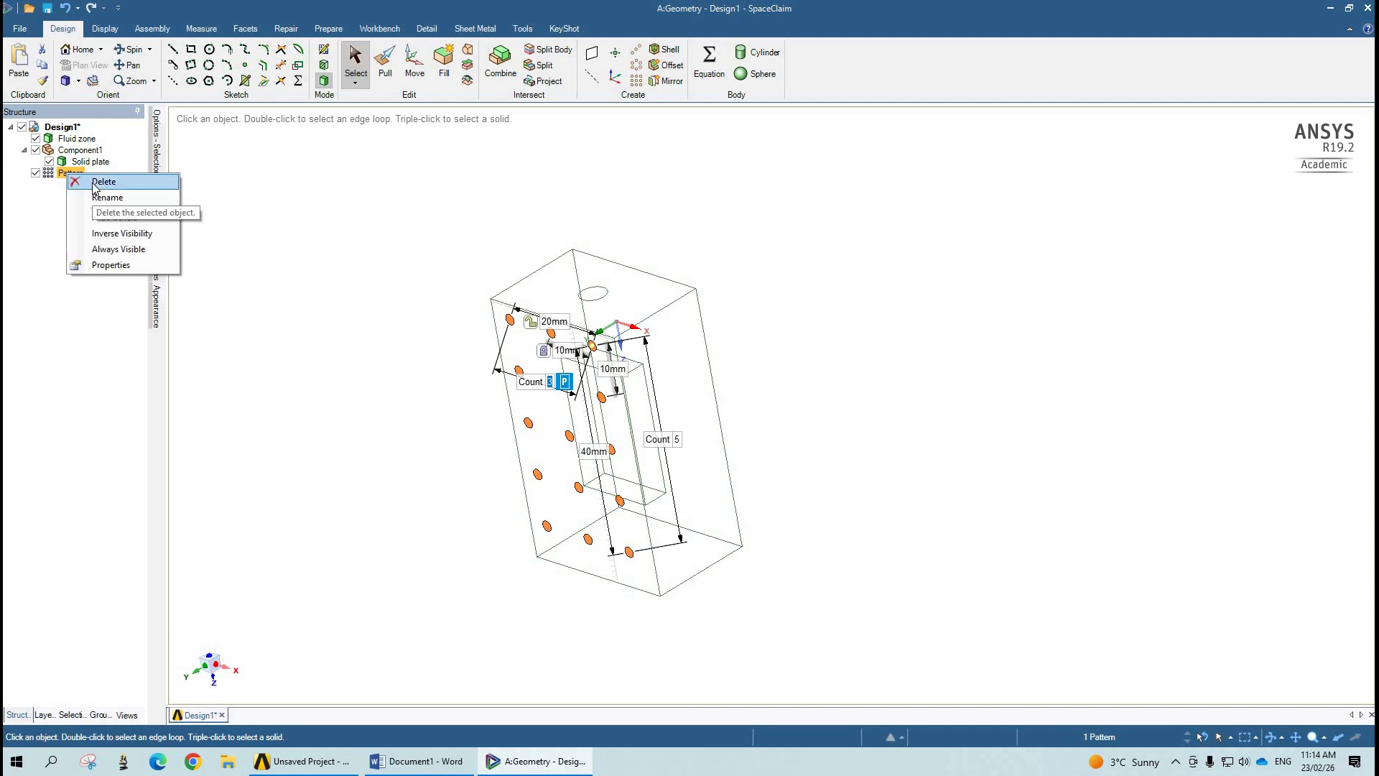
key(Return)
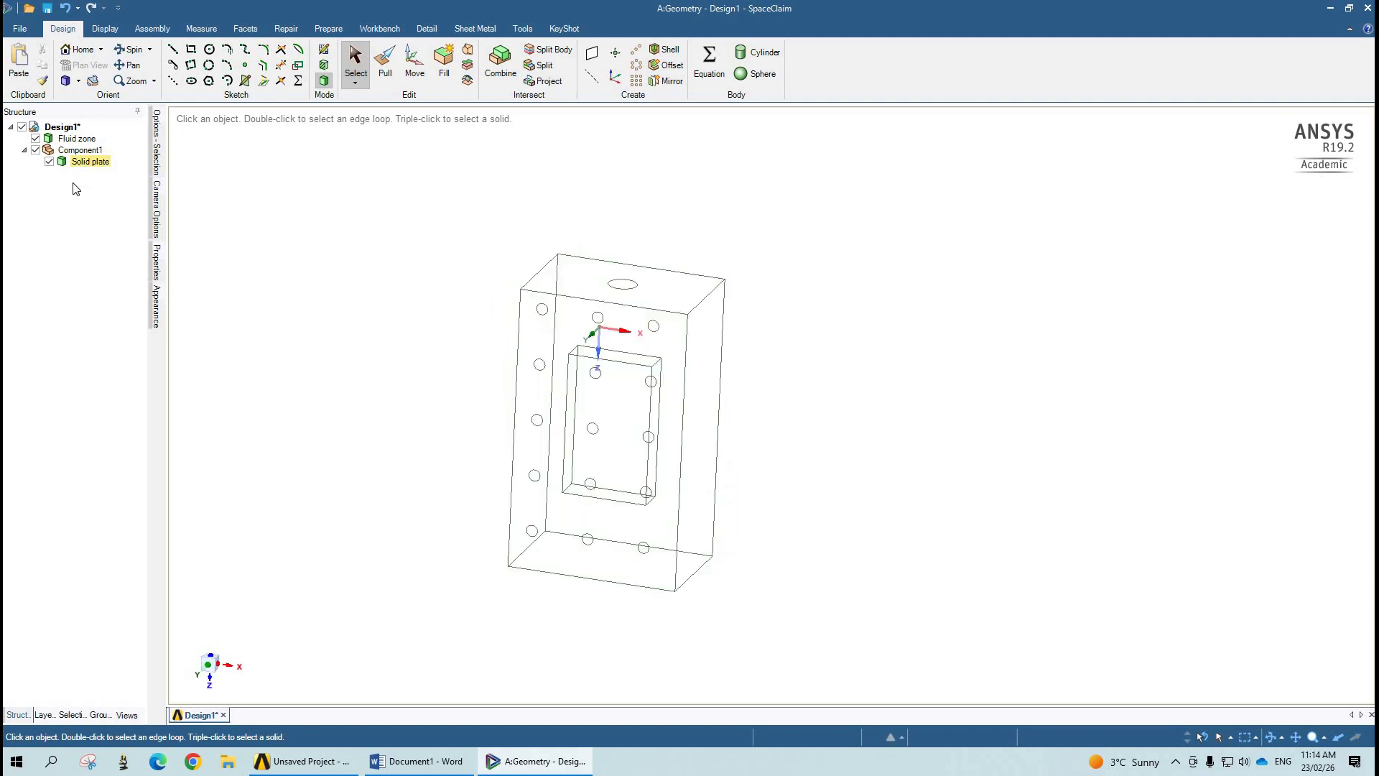
click(597, 317)
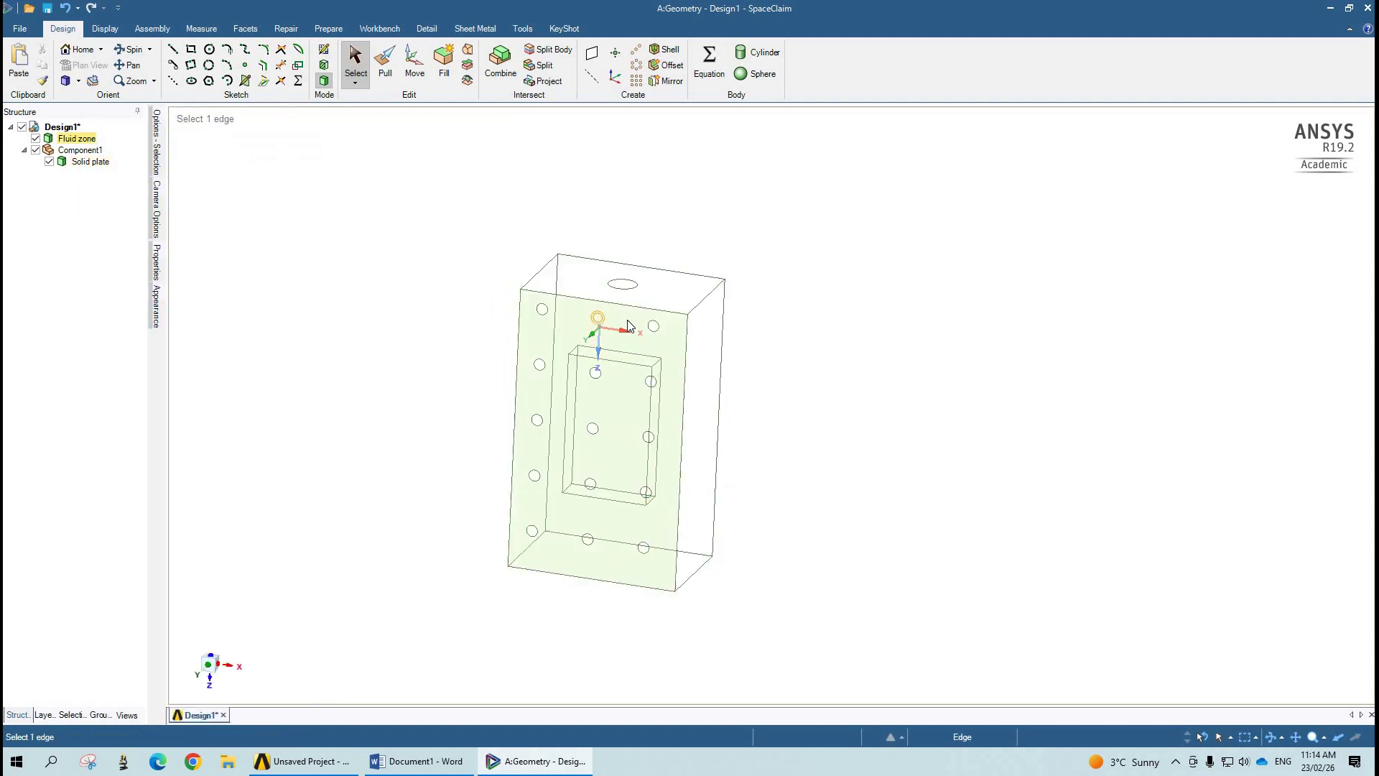
mouse_move(878, 416)
middle_down()
mouse_move(718, 399)
mouse_move(847, 354)
mouse_move(856, 437)
mouse_move(449, 394)
middle_up()
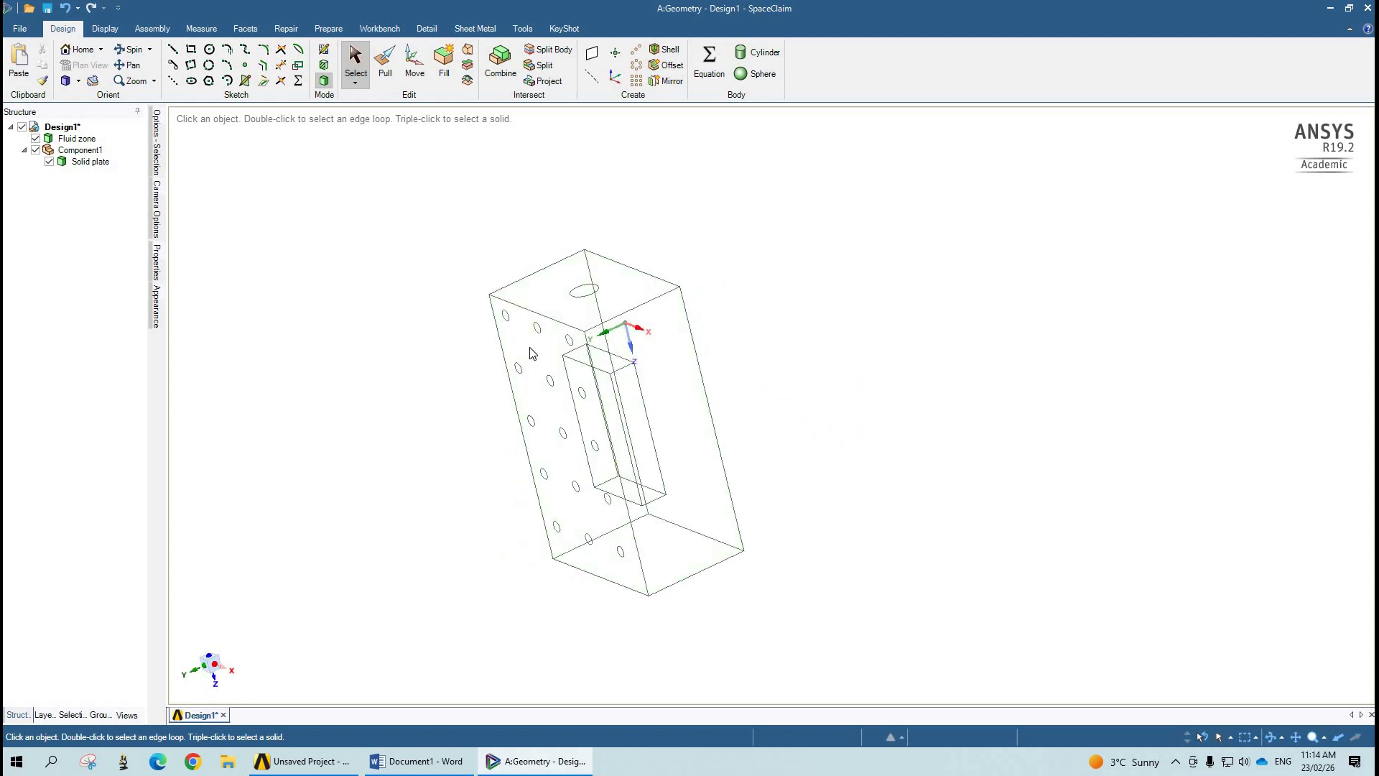
Find extra edges in the model, exclude the top face's circle from the repair, and remove the patterned circles from the front face
click(290, 30)
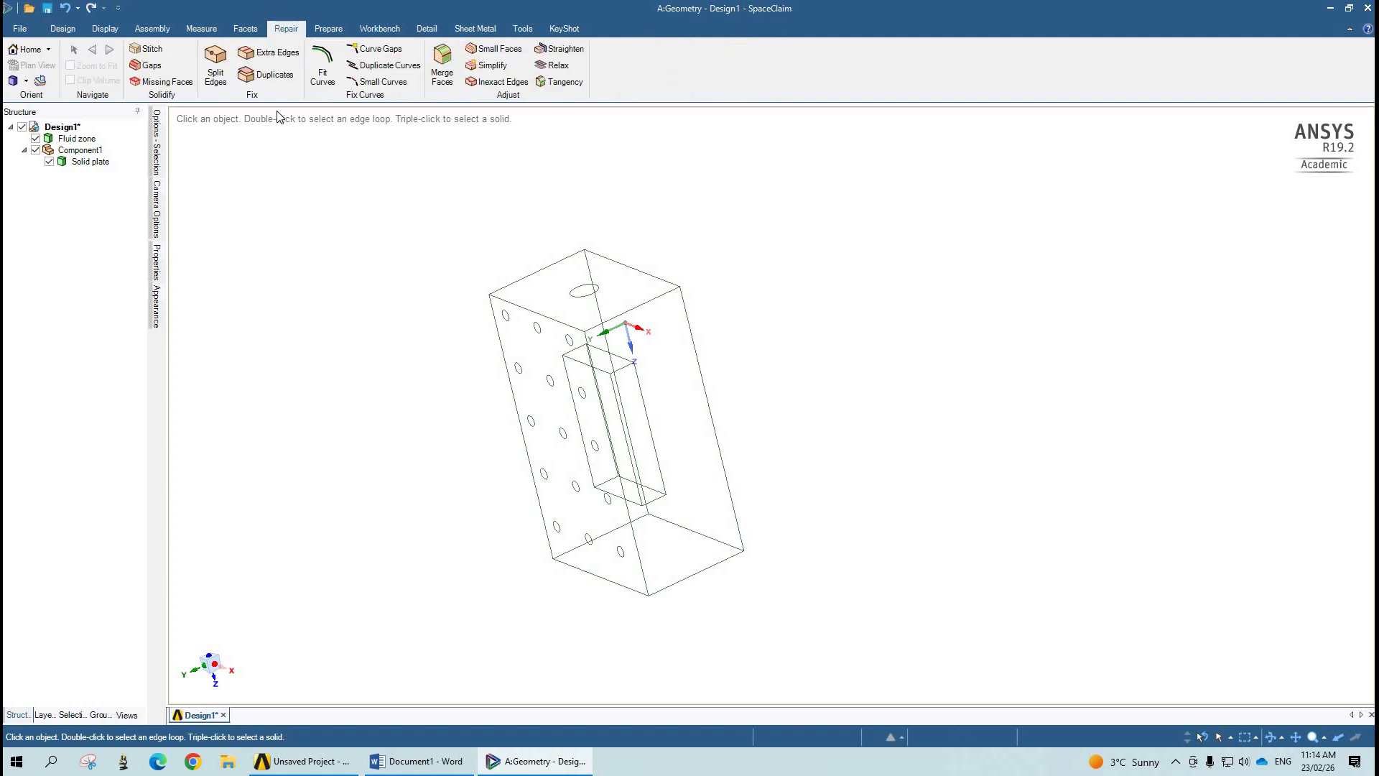
click(273, 58)
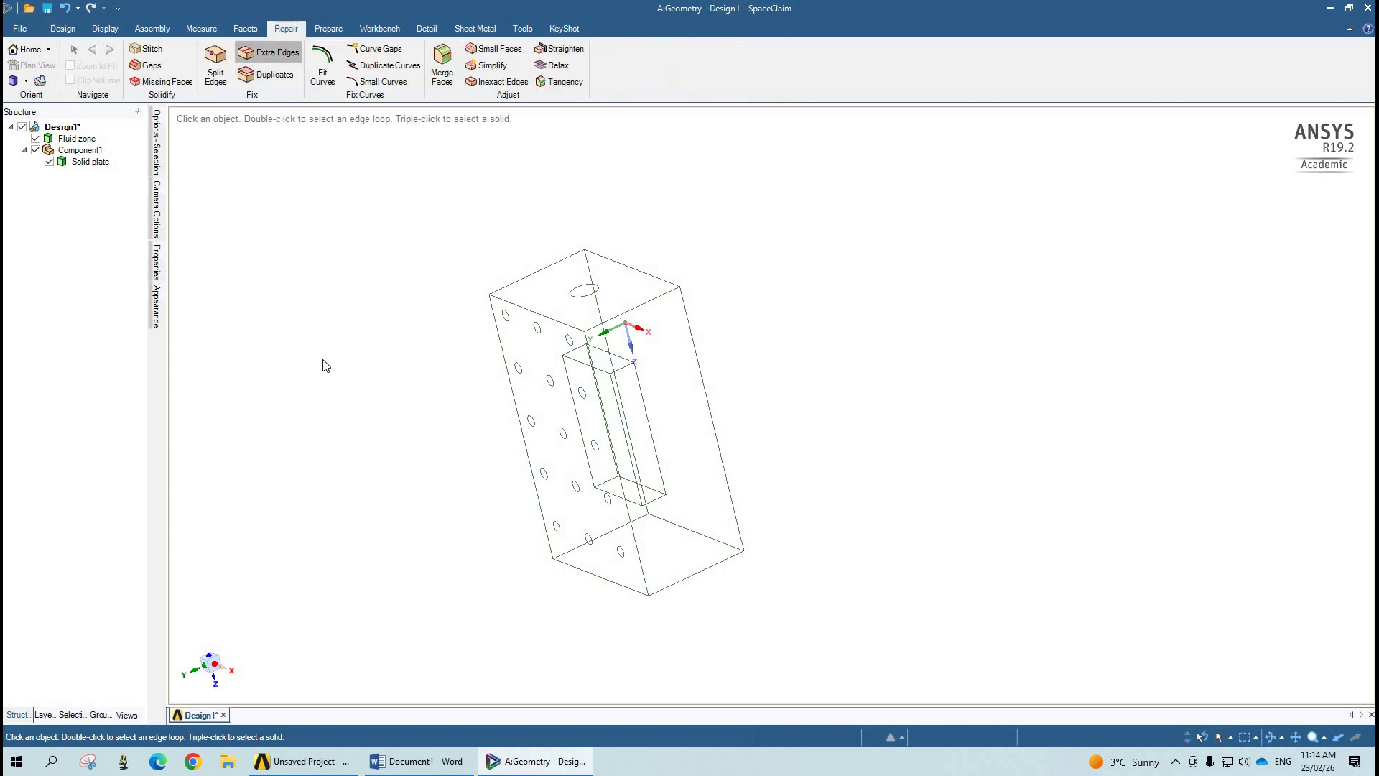
mouse_move(452, 338)
middle_down()
mouse_move(483, 324)
mouse_move(455, 374)
mouse_move(390, 379)
mouse_move(390, 357)
mouse_move(297, 395)
mouse_move(366, 395)
mouse_move(453, 308)
mouse_move(431, 373)
mouse_move(548, 384)
middle_up()
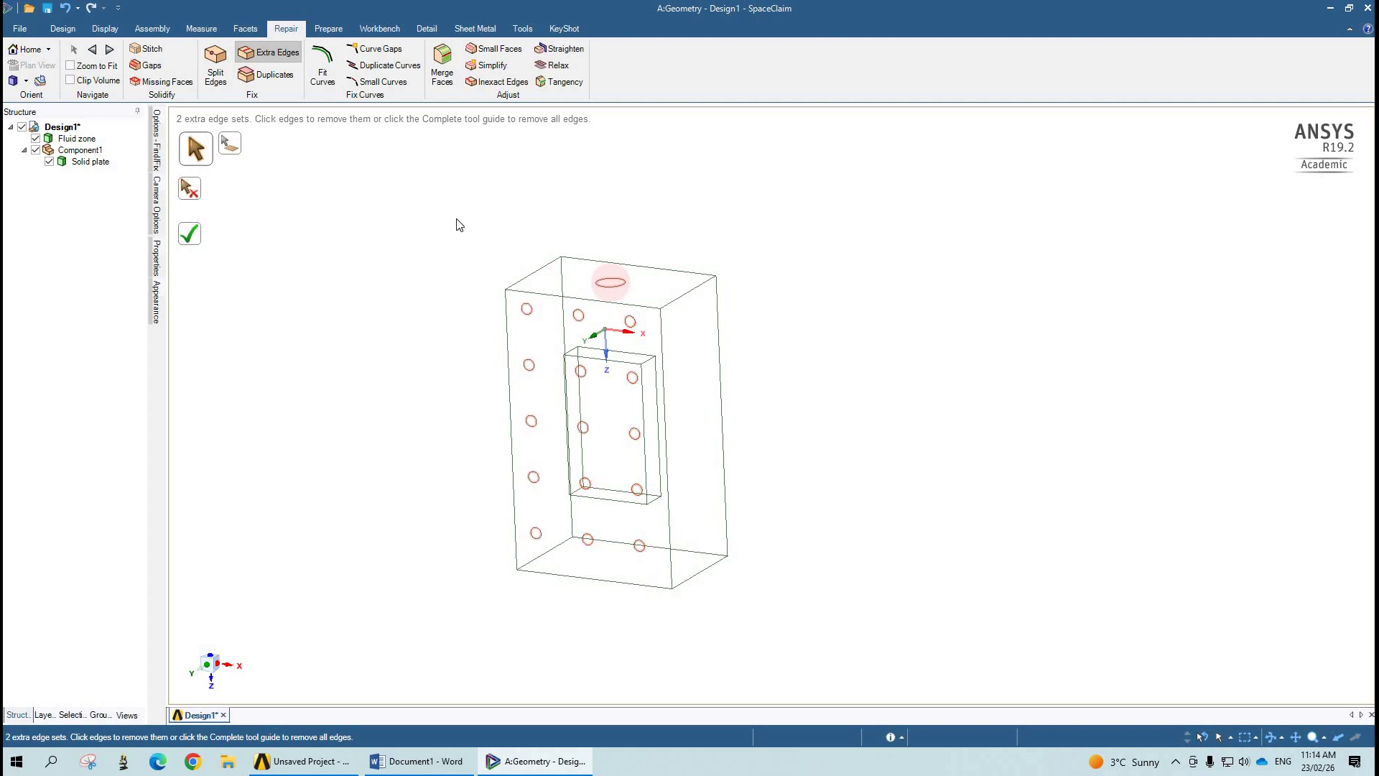
click(191, 190)
click(620, 289)
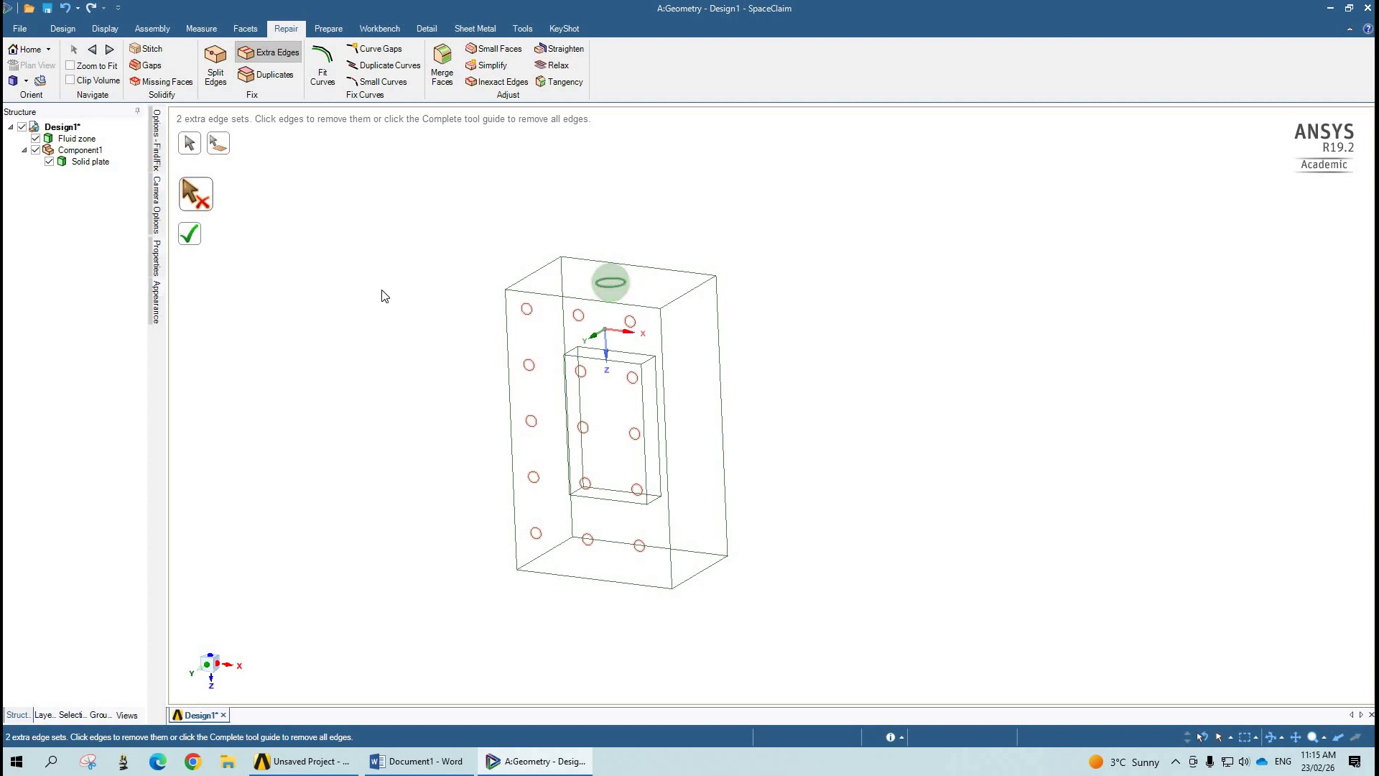
click(190, 147)
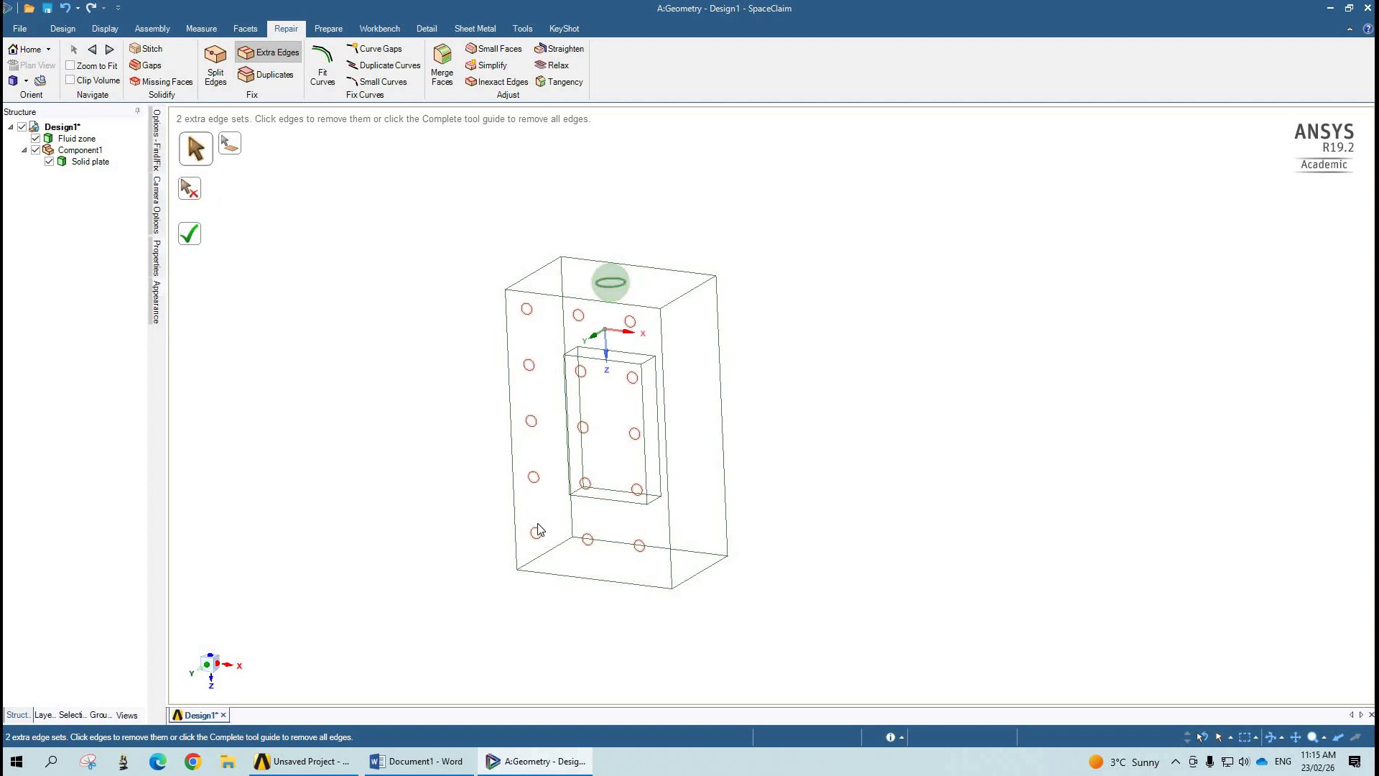
click(581, 372)
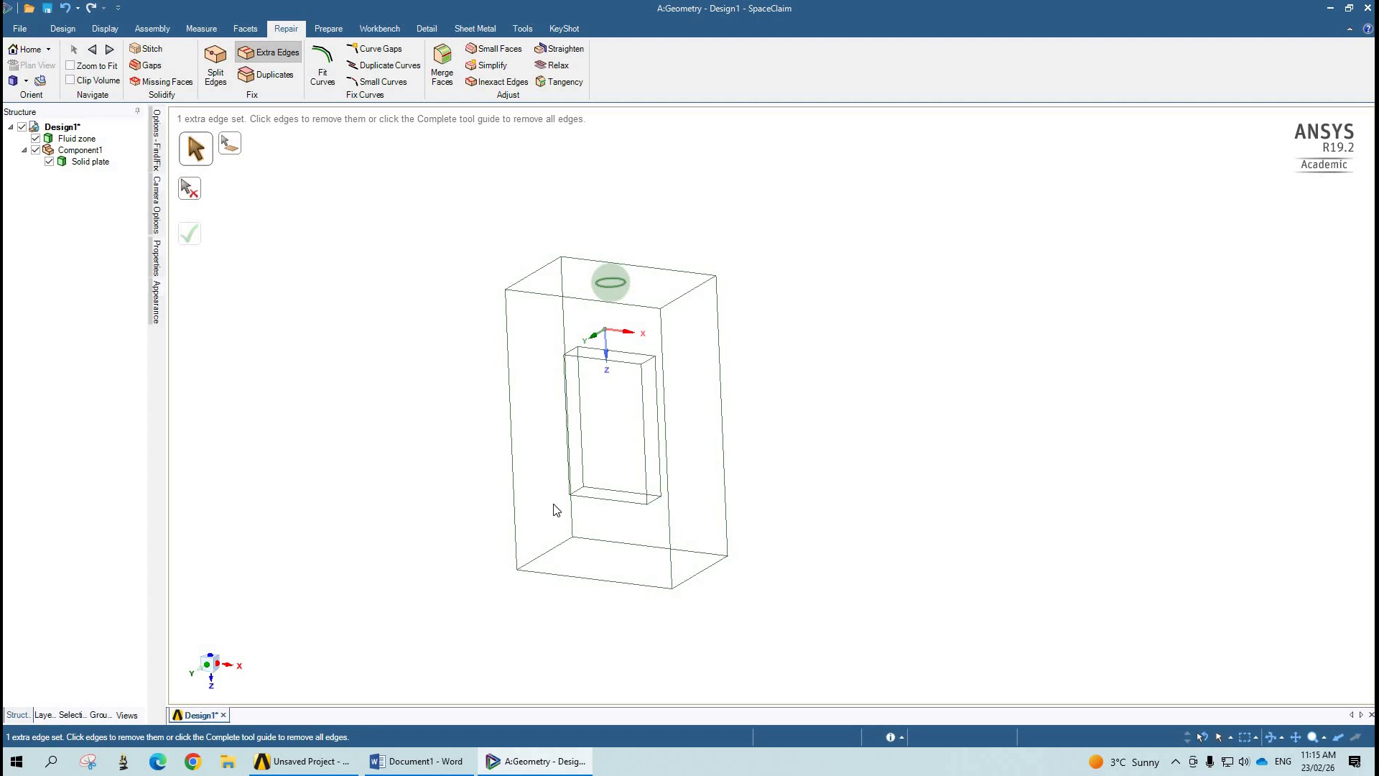
Sketch a circle near the centre of the Fluid zone's front face in plan view
click(62, 29)
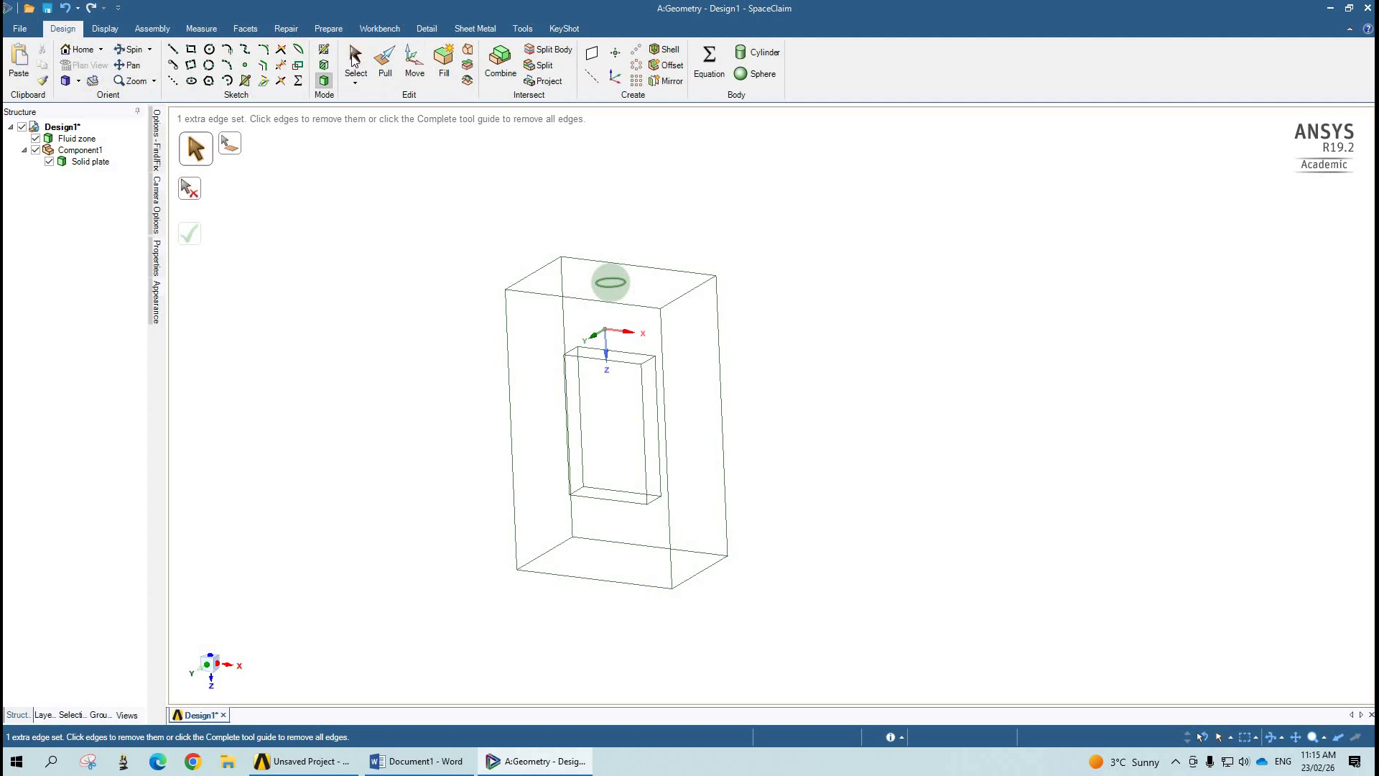
click(356, 65)
click(658, 467)
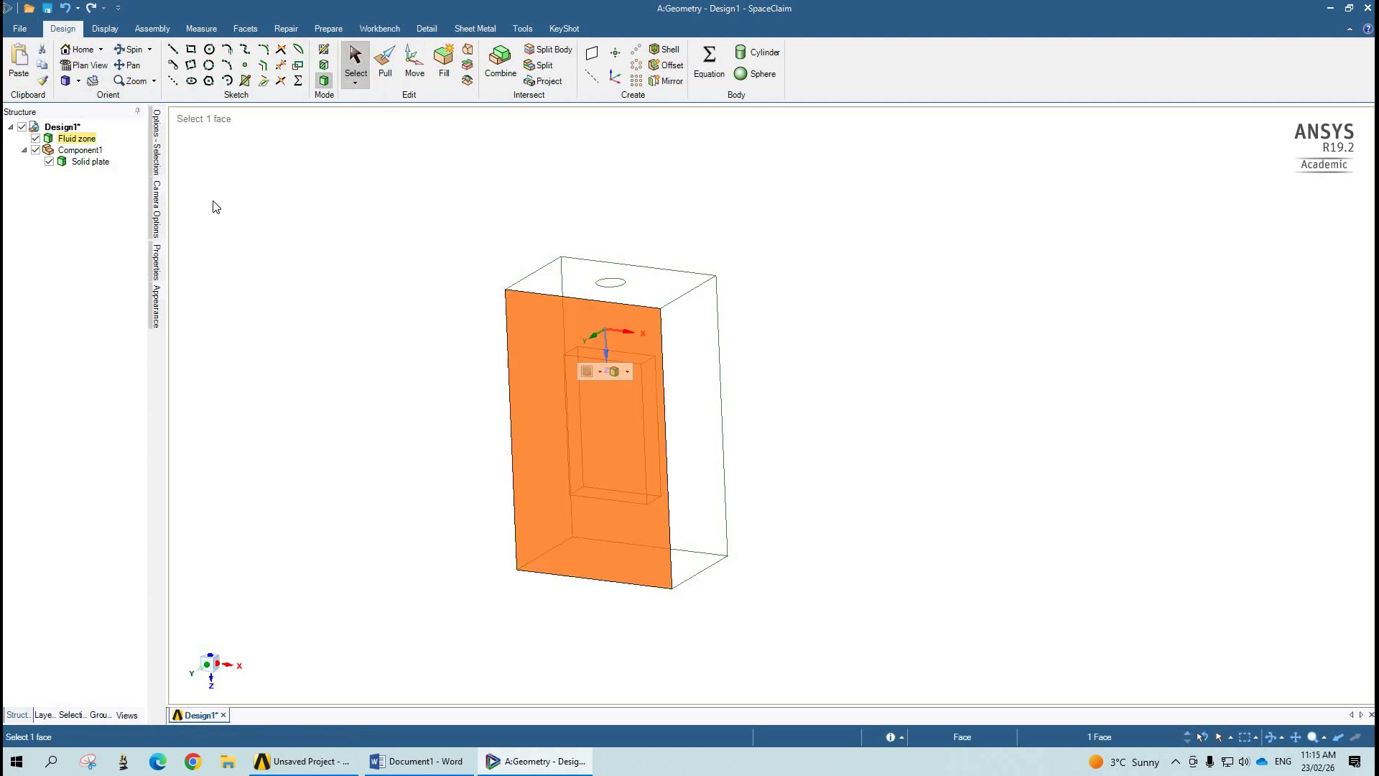
click(90, 65)
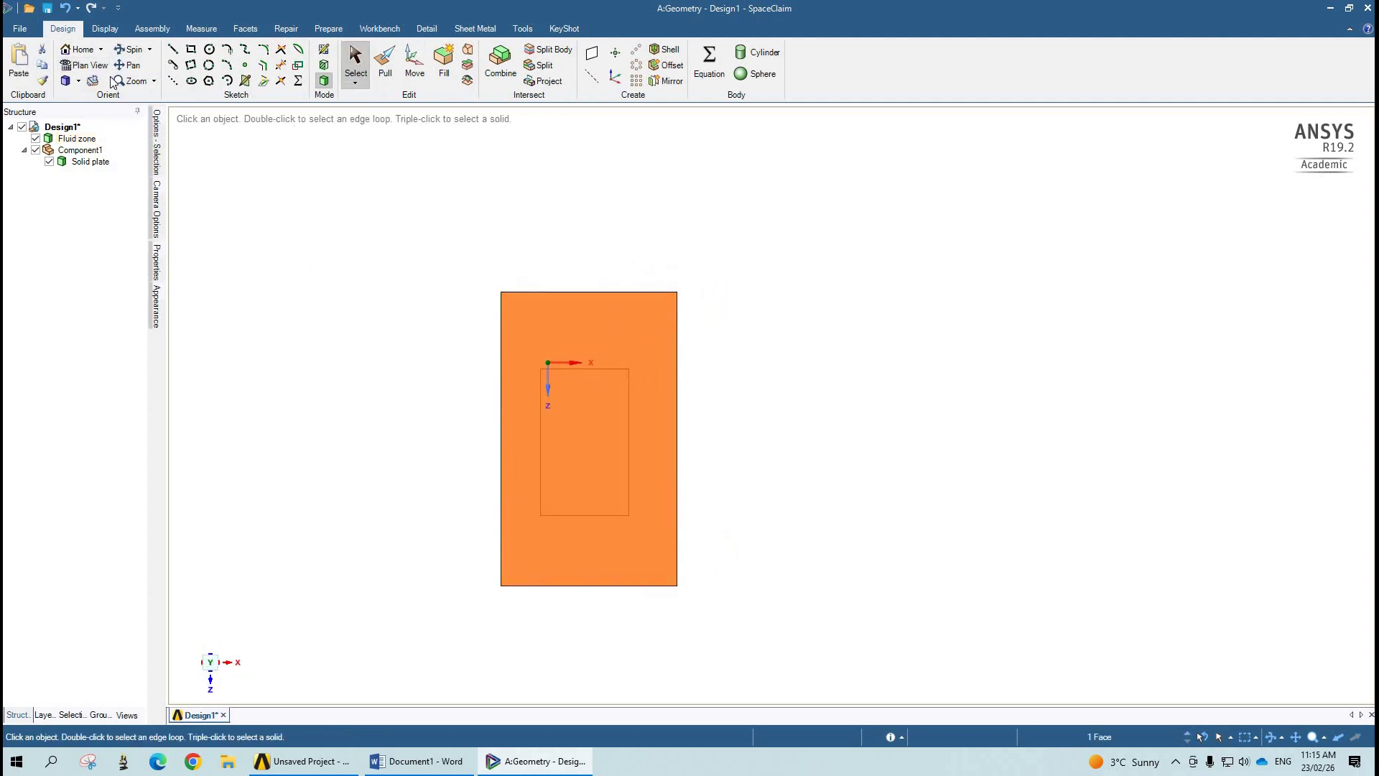
click(209, 49)
click(584, 434)
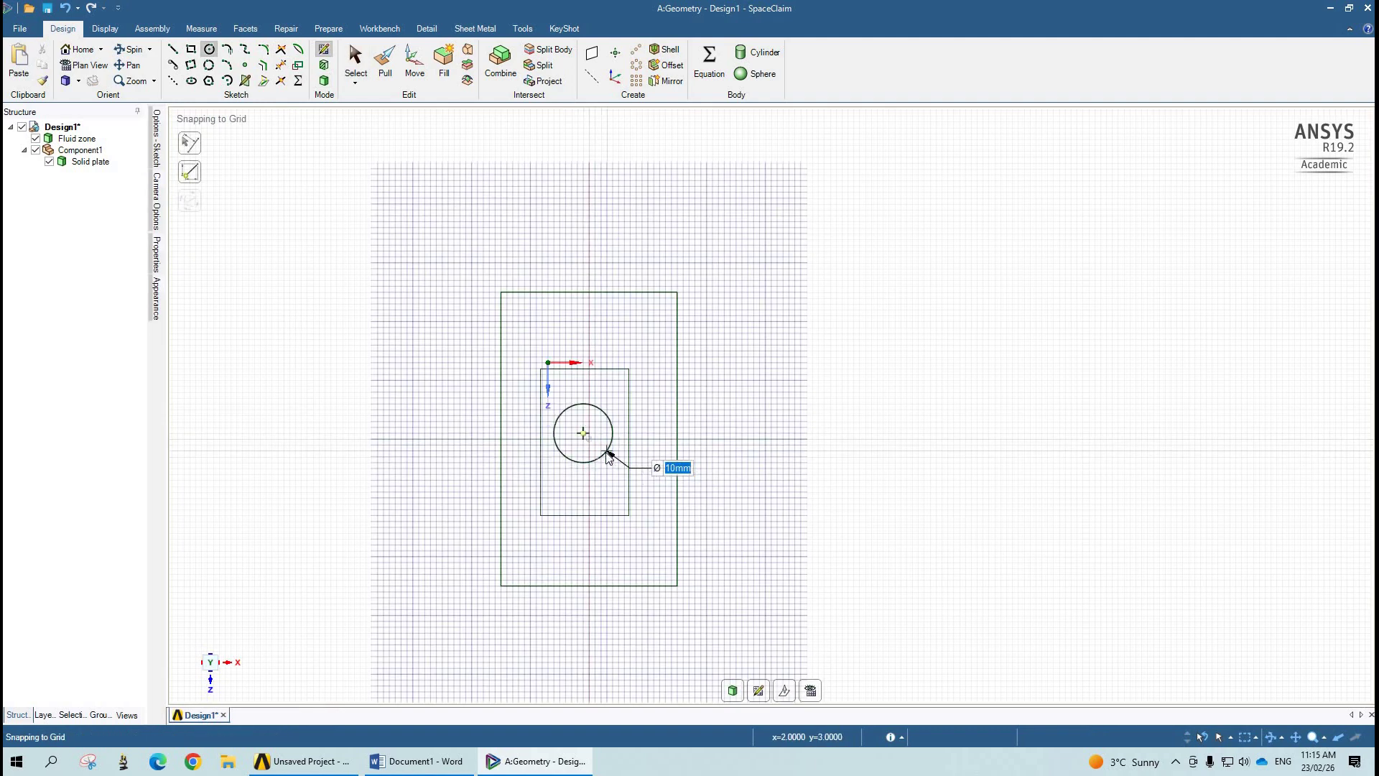
text(5)
key(Return)
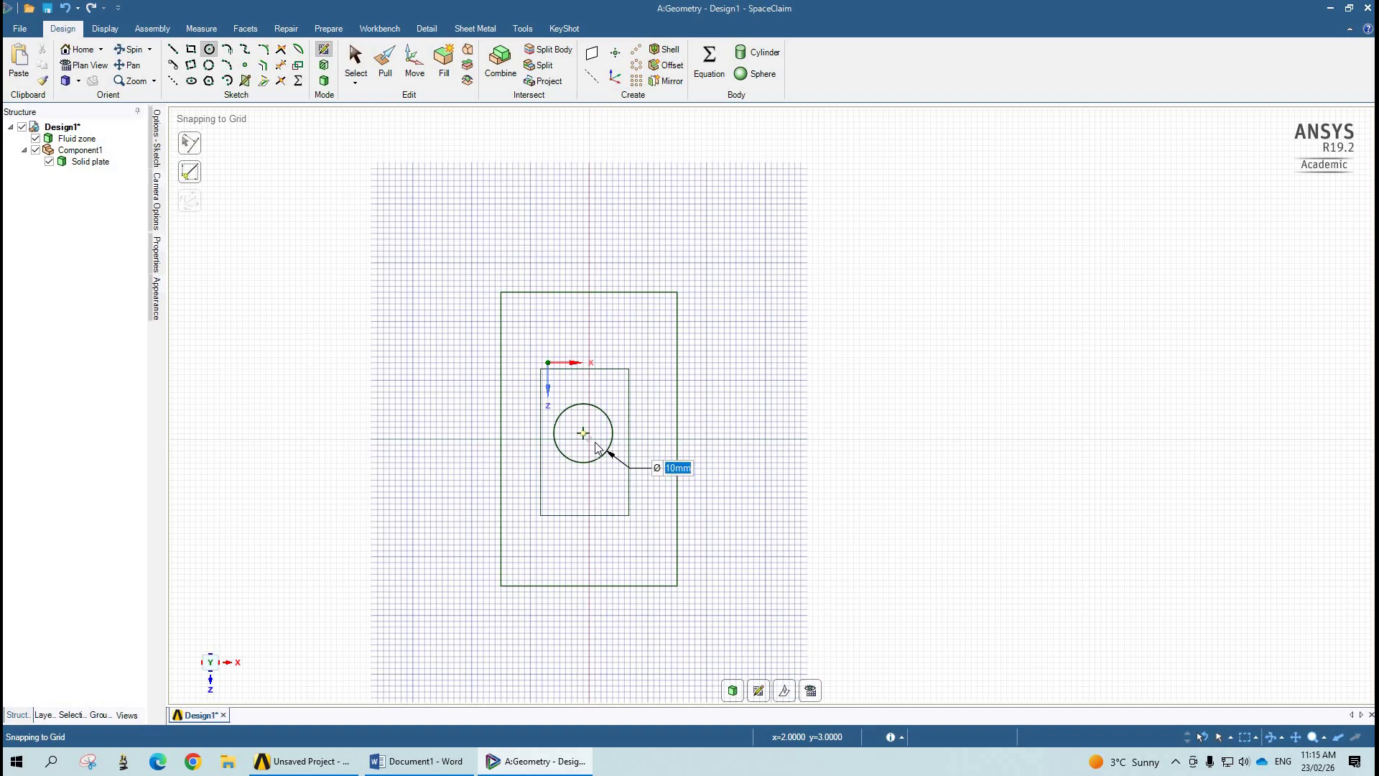